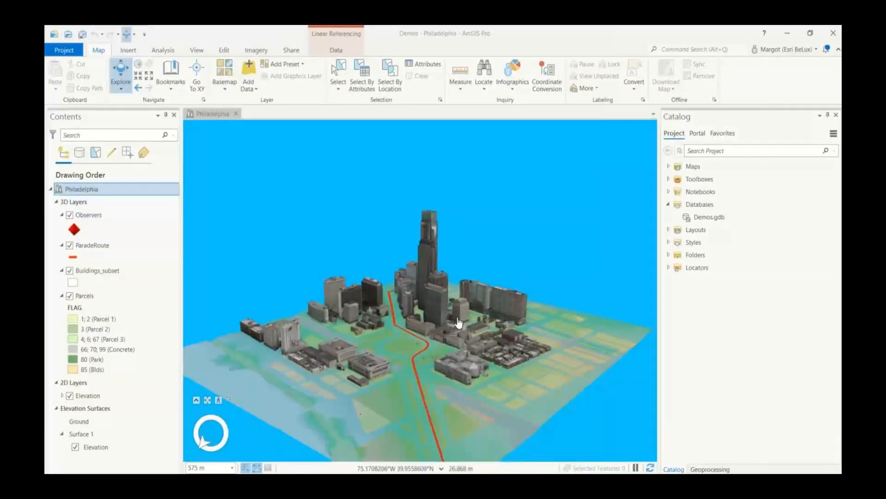
Step: Examine the 3D buildings of the Philadelphia scene from several angles and distances
{"action": "scroll", "coordinate": [460, 323], "scroll_direction": "up", "scroll_amount": 3}
{"action": "scroll", "coordinate": [459, 323], "scroll_direction": "up", "scroll_amount": 3}
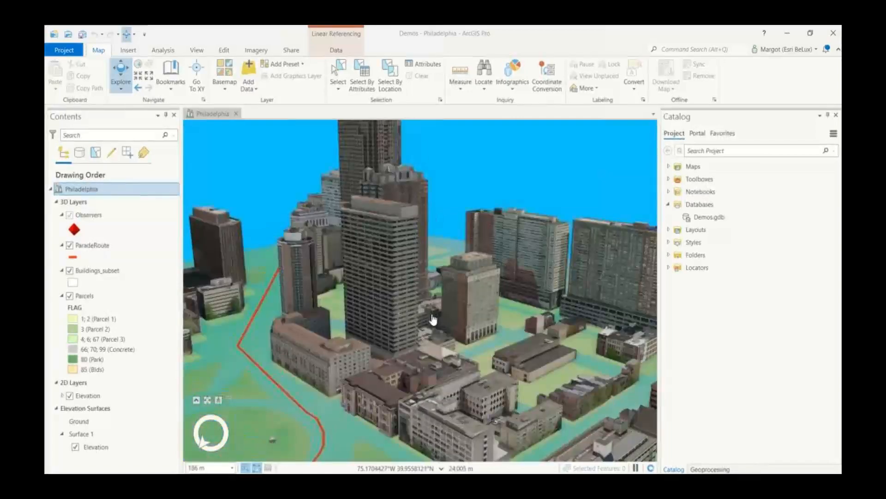
{"action": "middle_click_drag", "start_coordinate": [397, 321], "coordinate": [487, 314]}
{"action": "middle_click_drag", "start_coordinate": [433, 299], "coordinate": [434, 307]}
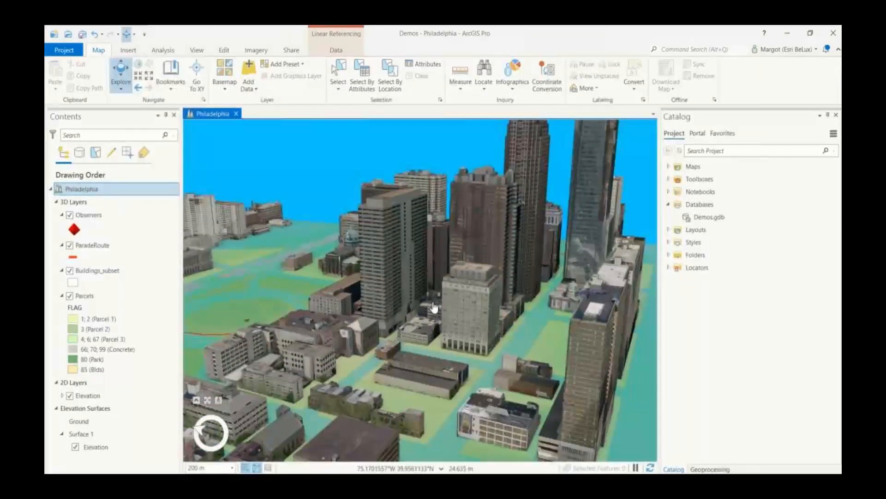
{"action": "scroll", "coordinate": [434, 305], "scroll_direction": "up", "scroll_amount": 5}
{"action": "scroll", "coordinate": [432, 301], "scroll_direction": "up", "scroll_amount": 3}
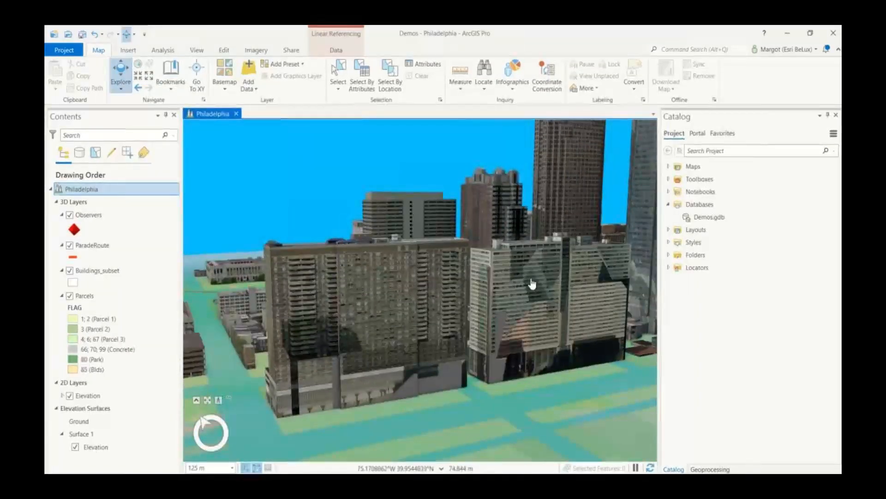
{"action": "middle_click_drag", "start_coordinate": [532, 284], "coordinate": [555, 314]}
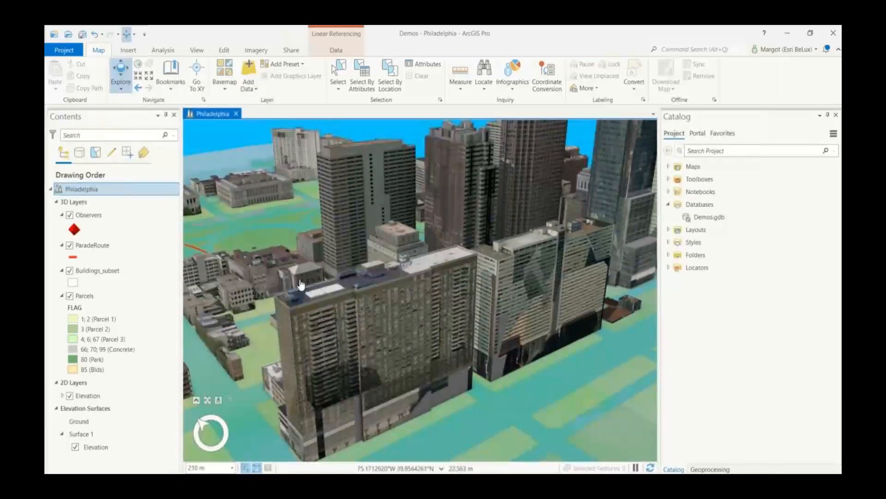
{"action": "left_click_drag", "start_coordinate": [301, 284], "coordinate": [447, 285]}
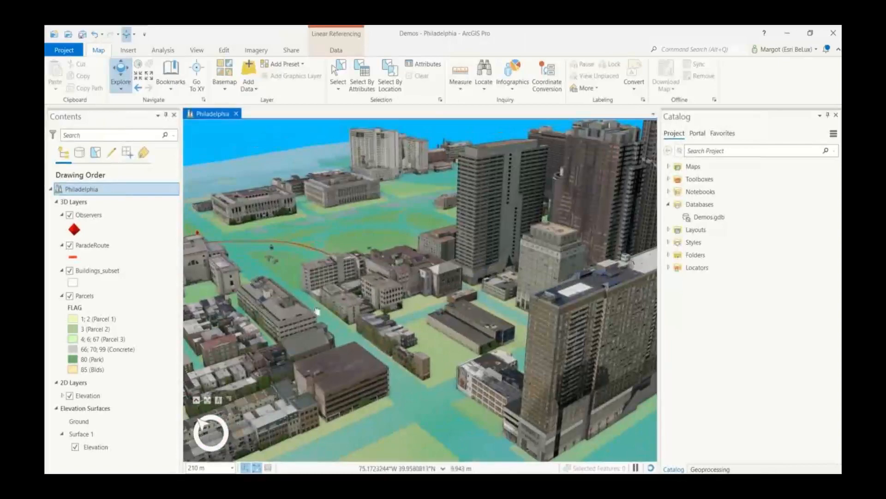
{"action": "left_click_drag", "start_coordinate": [317, 312], "coordinate": [430, 307]}
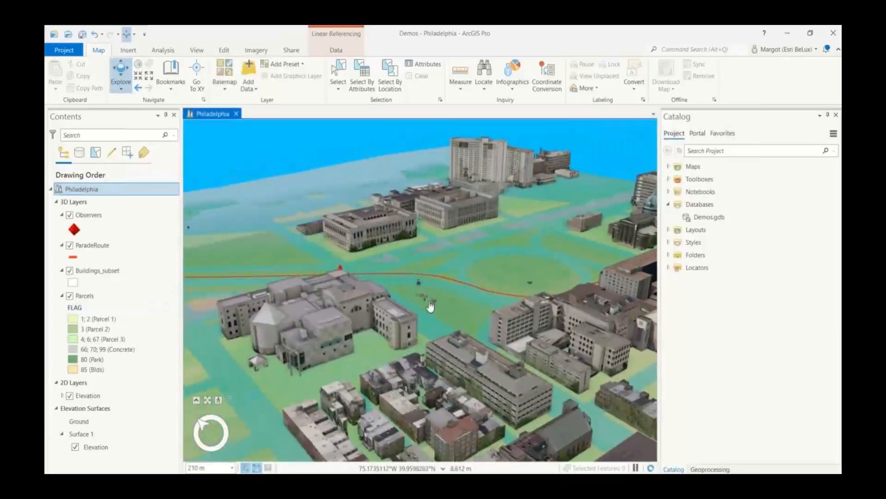
Step: Inspect the observer point on the museum-like building's roof corner and the parade route passing in front of it
{"action": "middle_click_drag", "start_coordinate": [487, 315], "coordinate": [629, 296]}
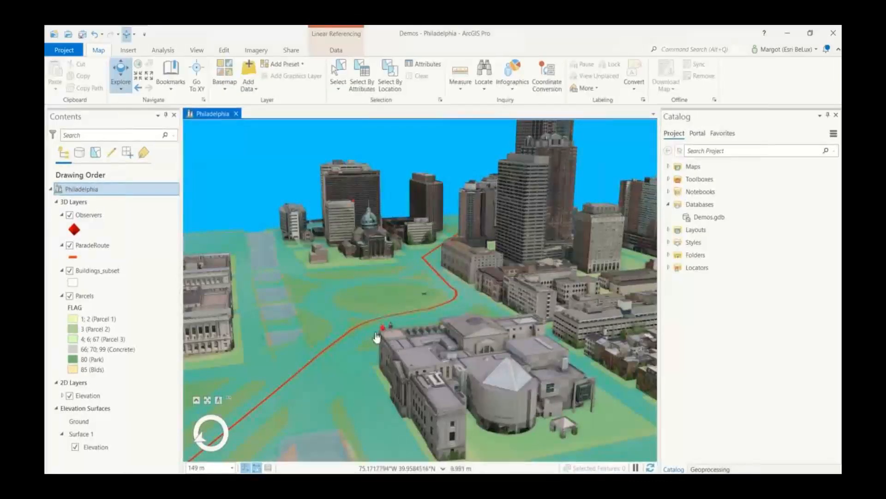
{"action": "scroll", "coordinate": [382, 328], "scroll_direction": "up", "scroll_amount": 2}
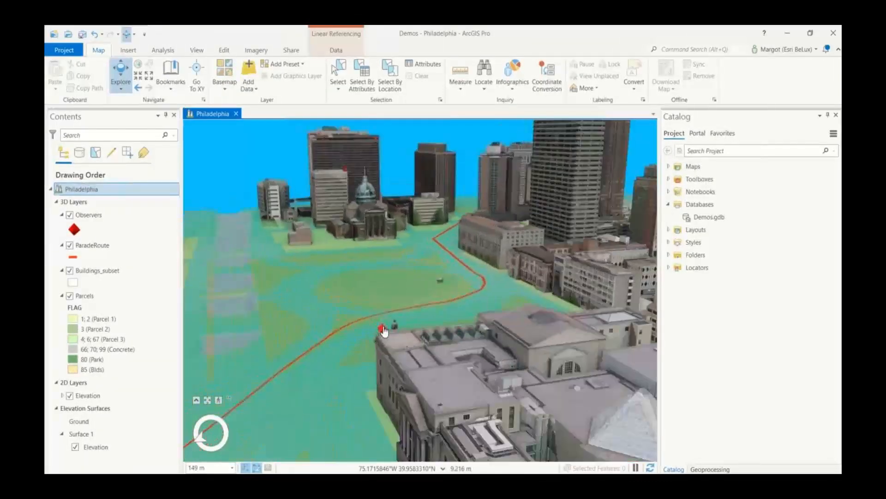
{"action": "scroll", "coordinate": [381, 328], "scroll_direction": "up", "scroll_amount": 2}
{"action": "scroll", "coordinate": [372, 339], "scroll_direction": "up", "scroll_amount": 2}
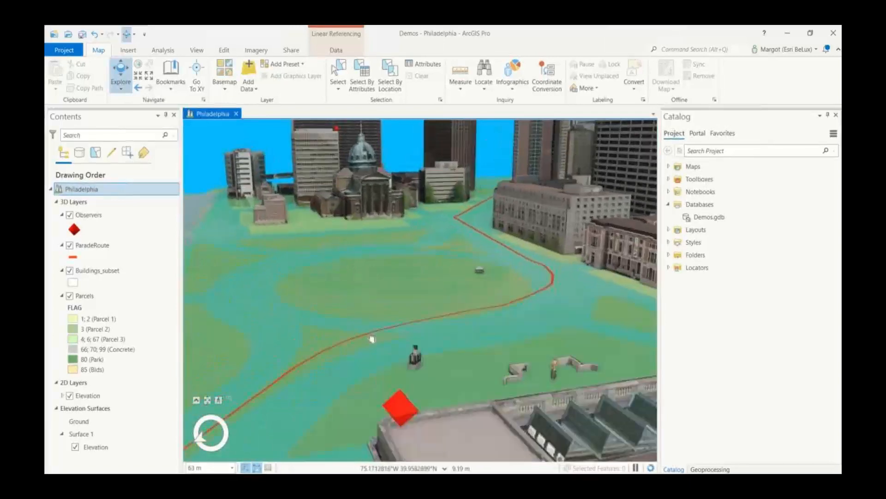
{"action": "scroll", "coordinate": [404, 225], "scroll_direction": "up", "scroll_amount": 2}
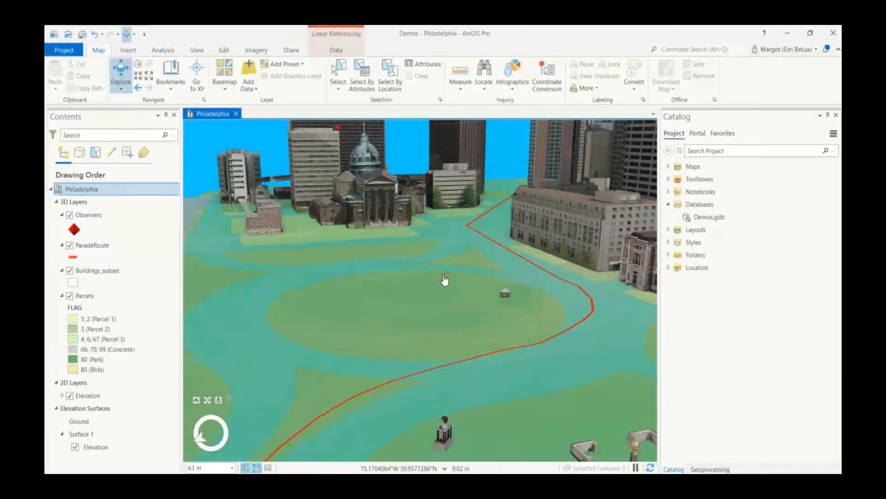
{"action": "scroll", "coordinate": [453, 317], "scroll_direction": "down", "scroll_amount": 1}
{"action": "scroll", "coordinate": [453, 317], "scroll_direction": "down", "scroll_amount": 3}
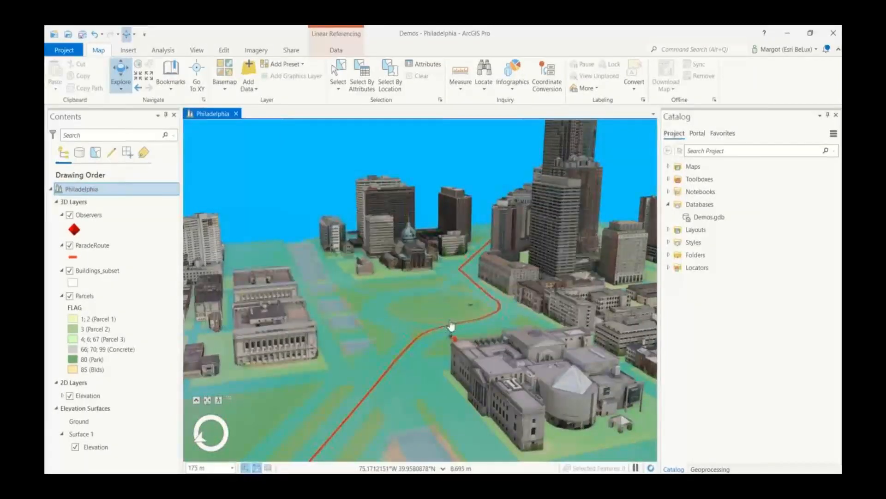
{"action": "scroll", "coordinate": [451, 324], "scroll_direction": "down", "scroll_amount": 2}
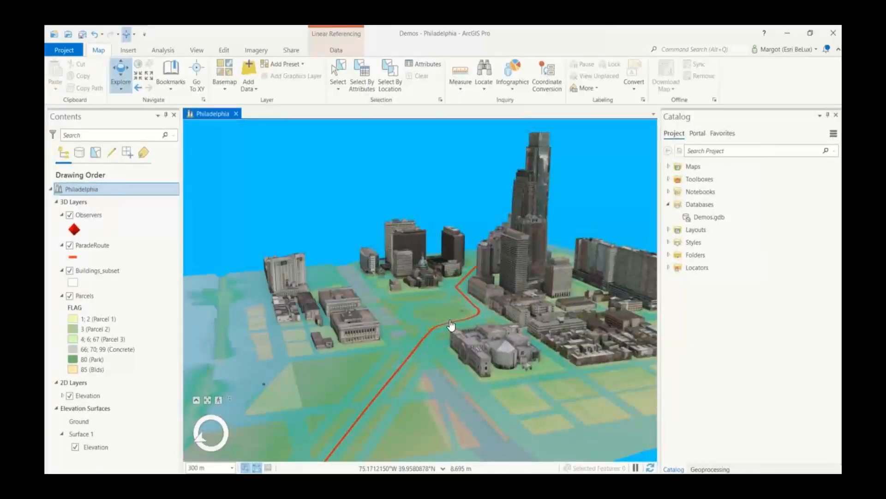
Step: Open the Construct Sight Lines geoprocessing tool from the Visibility toolset of the 3D Analyst Tools
{"action": "left_click", "coordinate": [711, 469]}
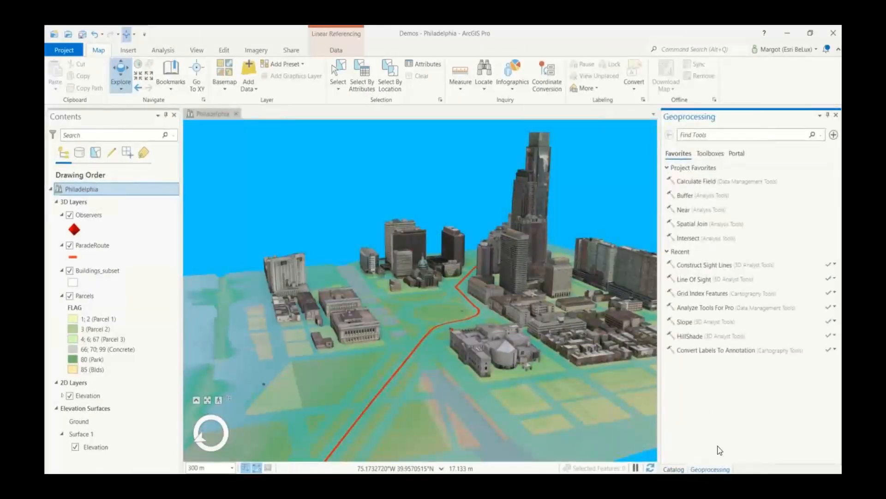
{"action": "left_click", "coordinate": [698, 134]}
{"action": "left_click", "coordinate": [711, 154]}
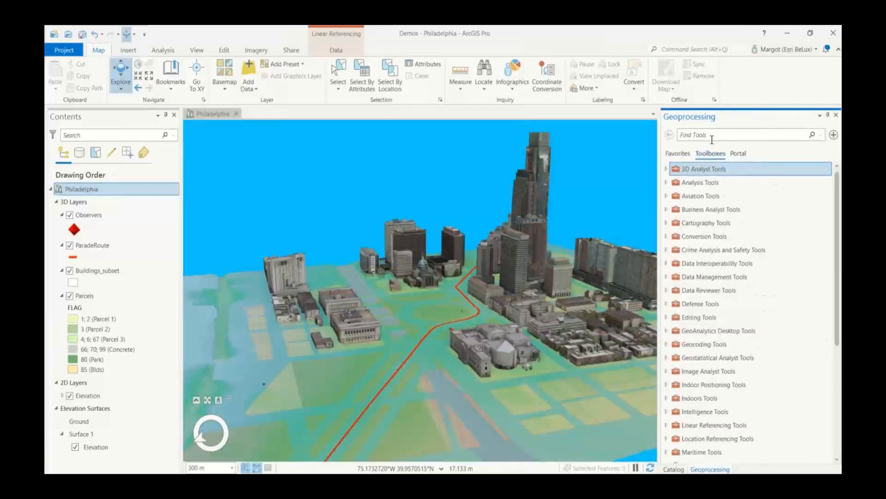
{"action": "left_click", "coordinate": [666, 169]}
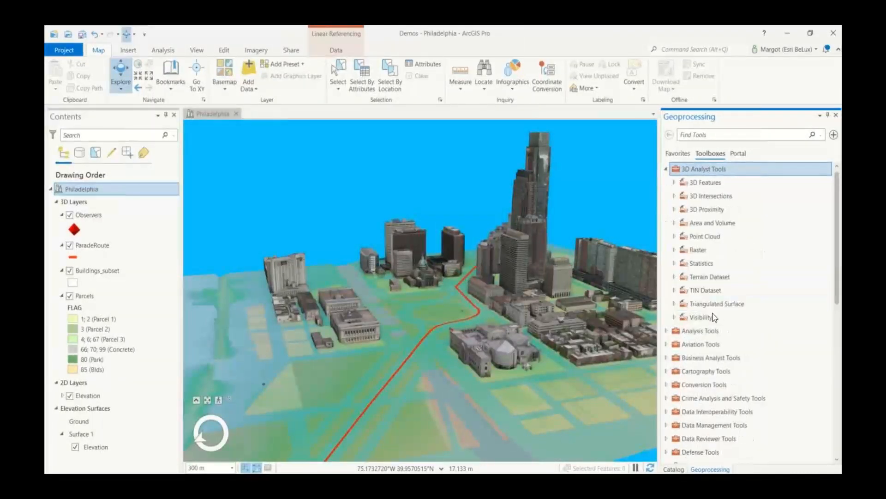
{"action": "left_click", "coordinate": [674, 318]}
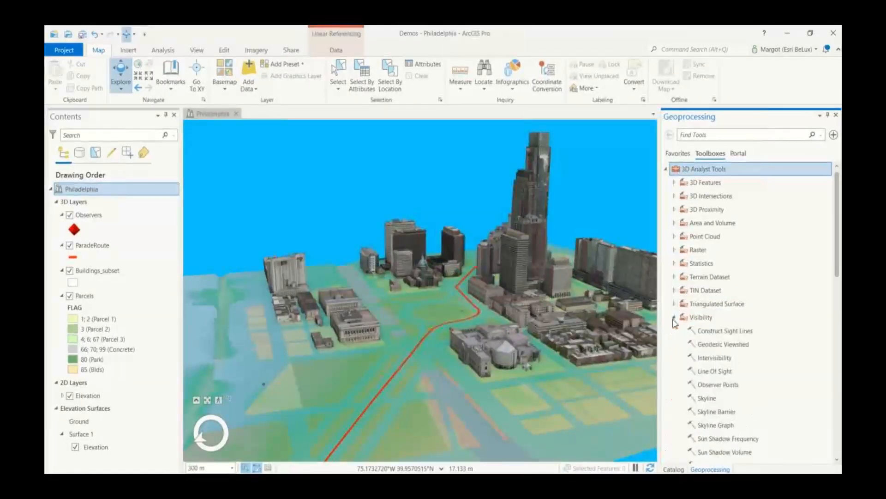
{"action": "scroll", "coordinate": [738, 405], "scroll_direction": "down", "scroll_amount": 3}
{"action": "scroll", "coordinate": [738, 405], "scroll_direction": "up", "scroll_amount": 3}
{"action": "scroll", "coordinate": [738, 405], "scroll_direction": "down", "scroll_amount": 1}
{"action": "left_click", "coordinate": [737, 404]}
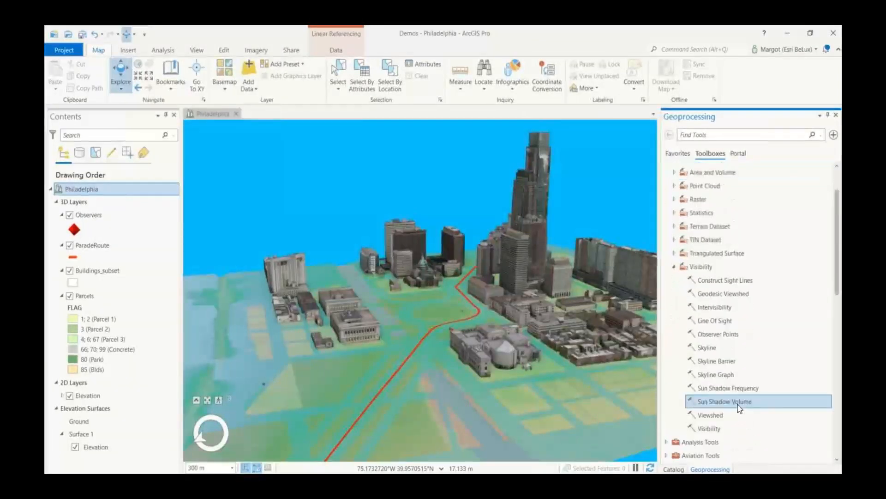
{"action": "left_click", "coordinate": [740, 281]}
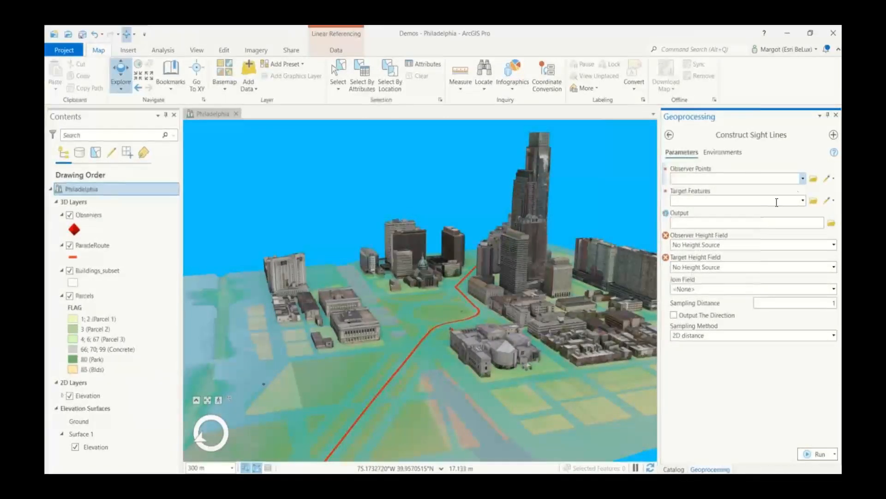
Step: Set Observers as the observer points and ParadeRoute as the target features for the sight lines
{"action": "left_click", "coordinate": [804, 179]}
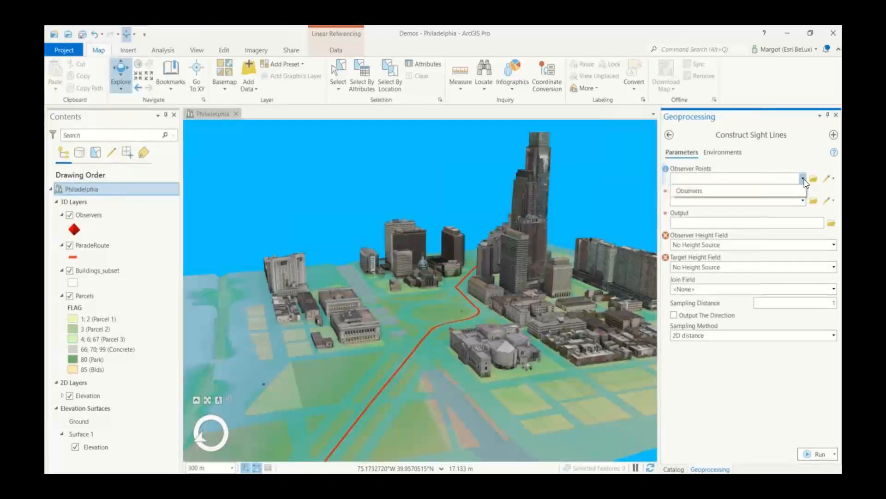
{"action": "left_click", "coordinate": [749, 192]}
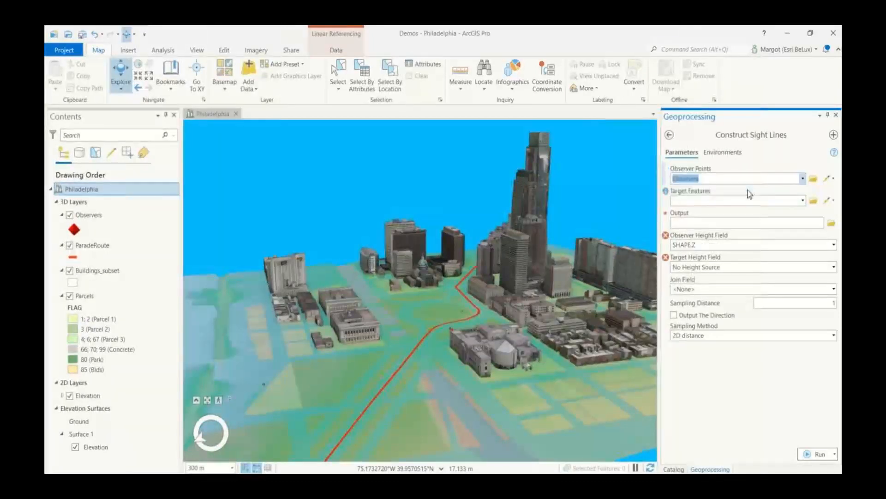
{"action": "left_click", "coordinate": [804, 201]}
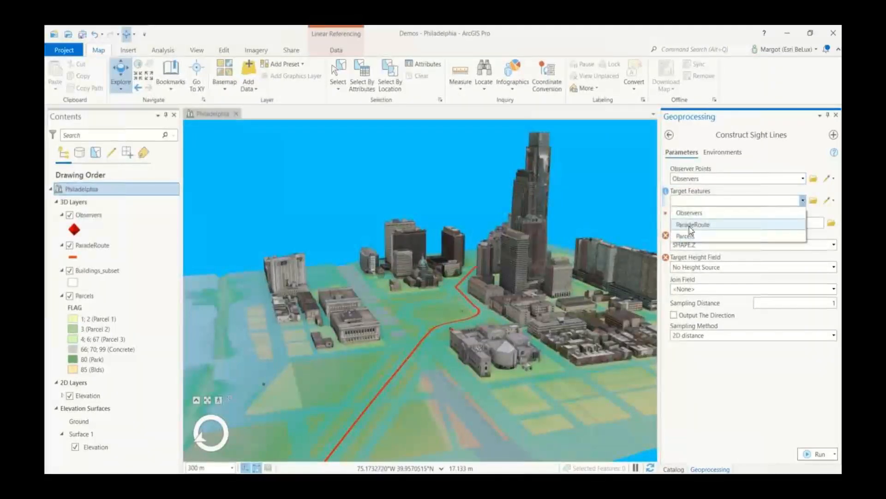
{"action": "left_click", "coordinate": [691, 224]}
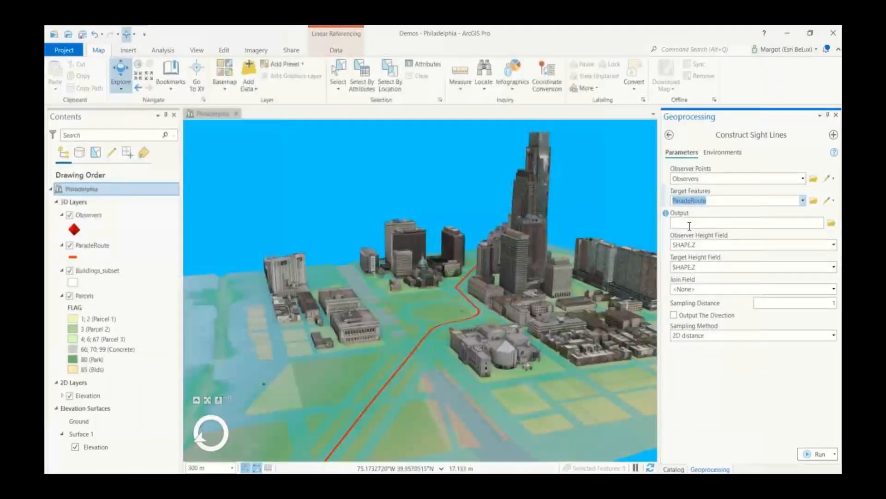
Step: Name the output SightLines, set the sampling distance to 30, and run Construct Sight Lines
{"action": "left_click", "coordinate": [710, 223]}
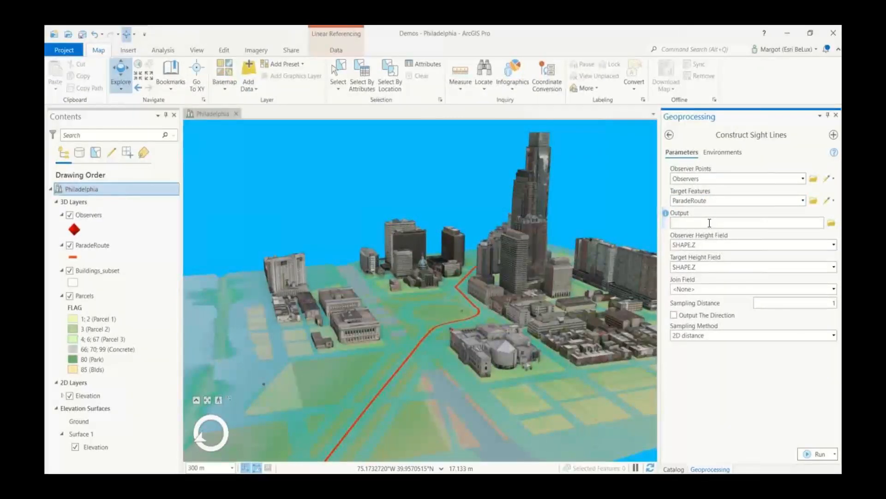
{"action": "type", "text": "SightLines"}
{"action": "left_click", "coordinate": [819, 303]}
{"action": "type", "text": "30"}
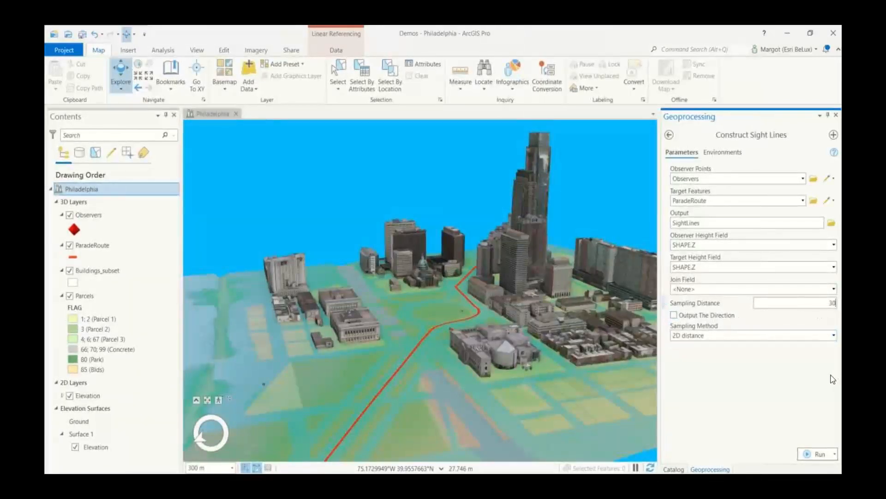
{"action": "left_click", "coordinate": [806, 454]}
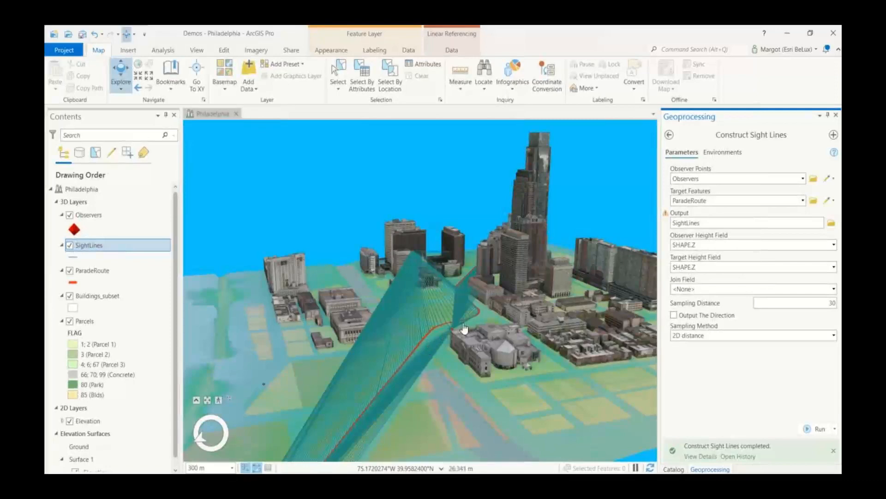
Step: Symbolize the SightLines layer with Unique Values based on the OID_OBSERV field
{"action": "middle_click_drag", "start_coordinate": [463, 325], "coordinate": [404, 344]}
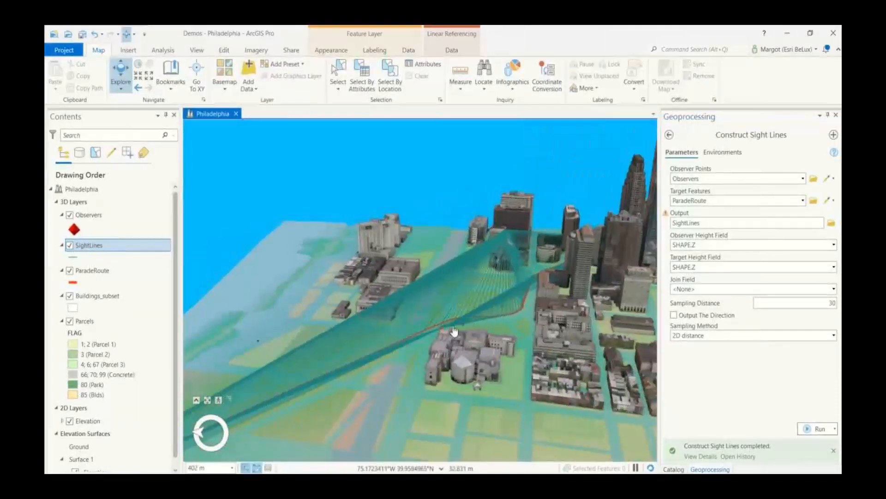
{"action": "scroll", "coordinate": [454, 332], "scroll_direction": "up", "scroll_amount": 5}
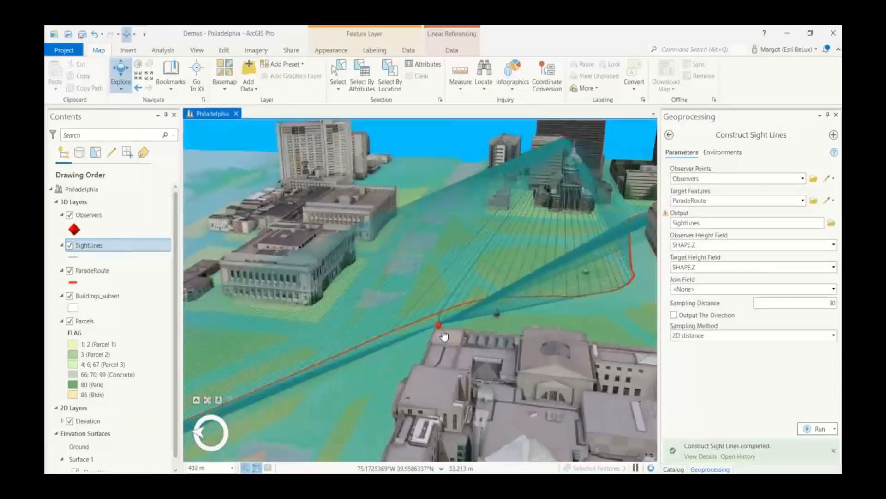
{"action": "middle_click_drag", "start_coordinate": [442, 330], "coordinate": [543, 338]}
{"action": "mouse_move", "coordinate": [518, 348]}
{"action": "middle_mouse_down"}
{"action": "mouse_move", "coordinate": [384, 404]}
{"action": "mouse_move", "coordinate": [322, 418]}
{"action": "mouse_move", "coordinate": [271, 395]}
{"action": "mouse_move", "coordinate": [240, 329]}
{"action": "mouse_move", "coordinate": [501, 345]}
{"action": "middle_mouse_up"}
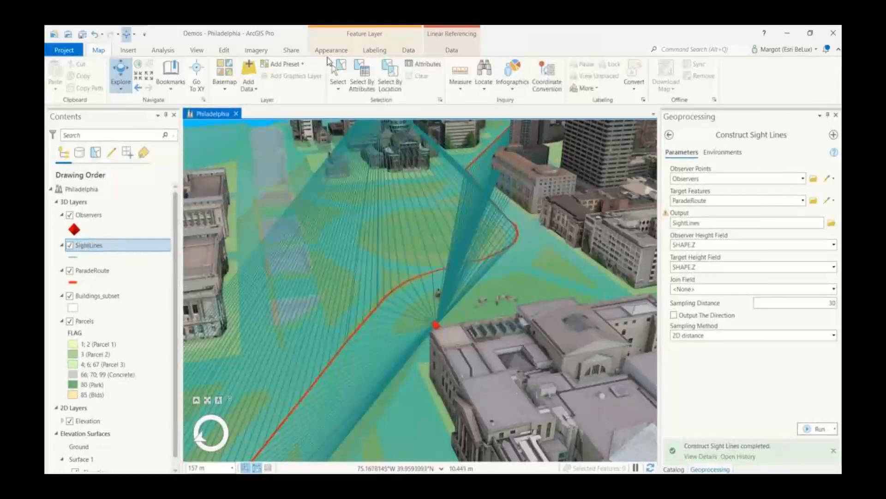
{"action": "left_click", "coordinate": [331, 49]}
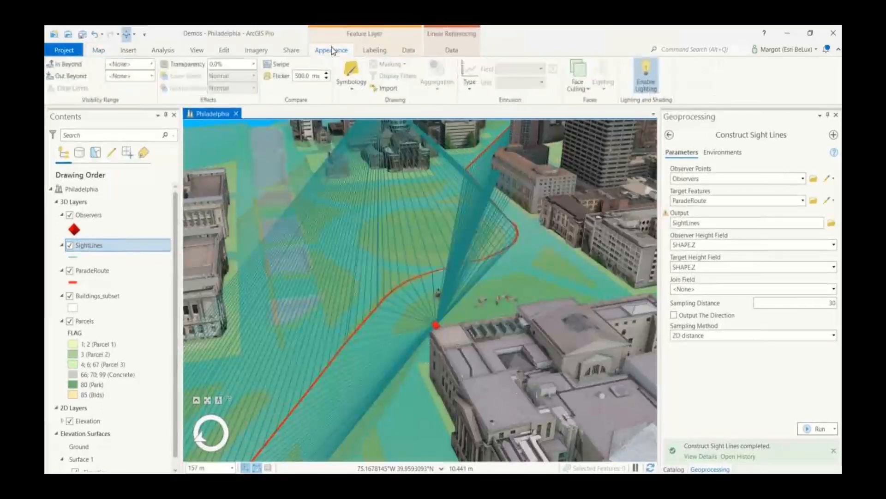
{"action": "left_click", "coordinate": [351, 75]}
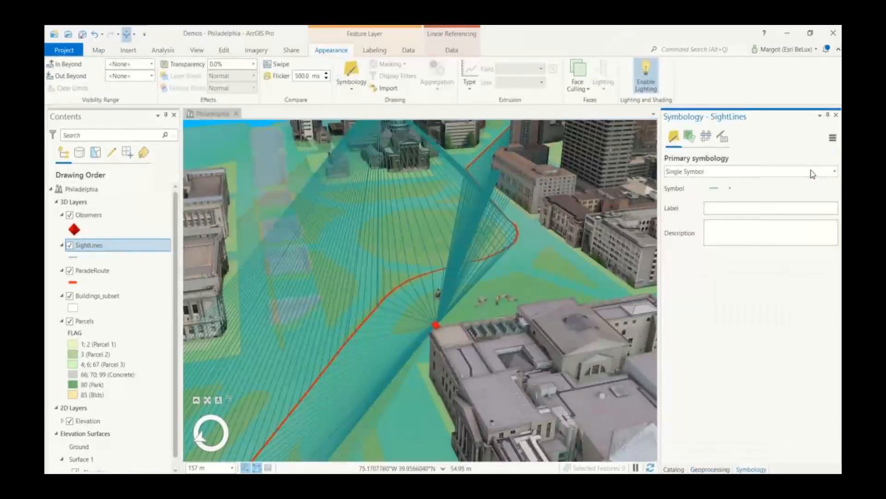
{"action": "left_click", "coordinate": [834, 174]}
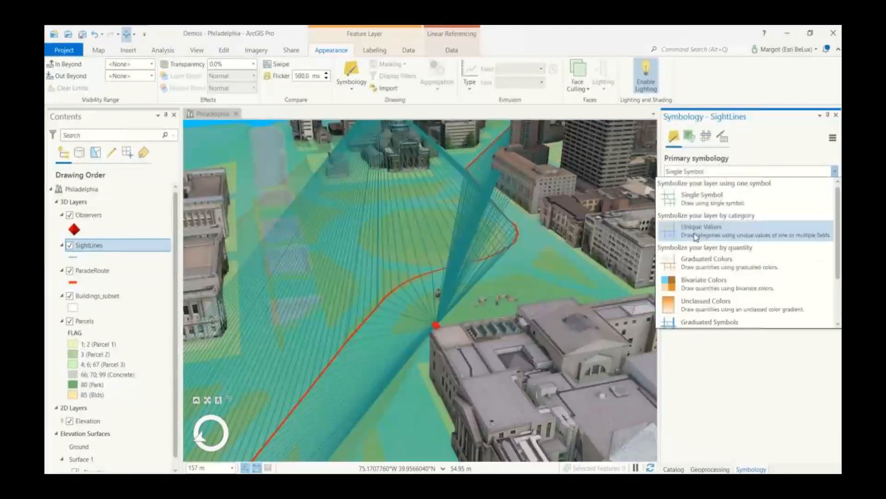
{"action": "left_click", "coordinate": [696, 236]}
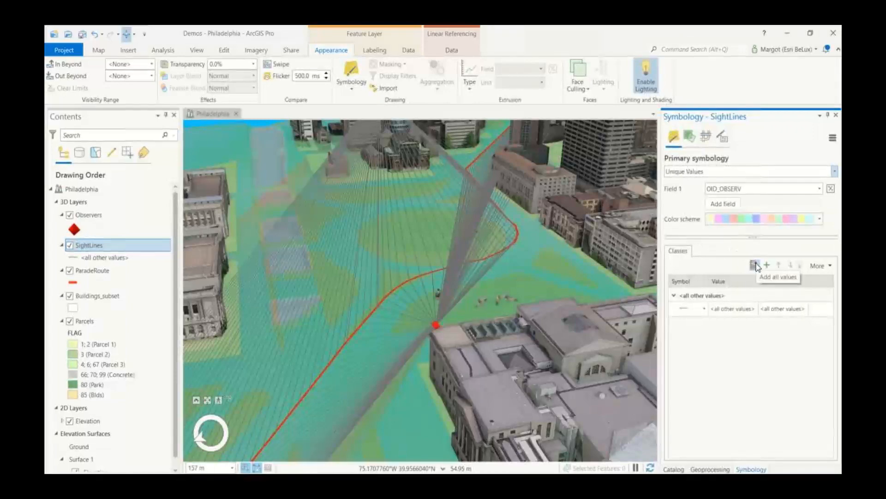
Step: Add all OID_OBSERV values as symbol classes and apply a dark, saturated multicolor scheme starting with blue
{"action": "left_click", "coordinate": [756, 264]}
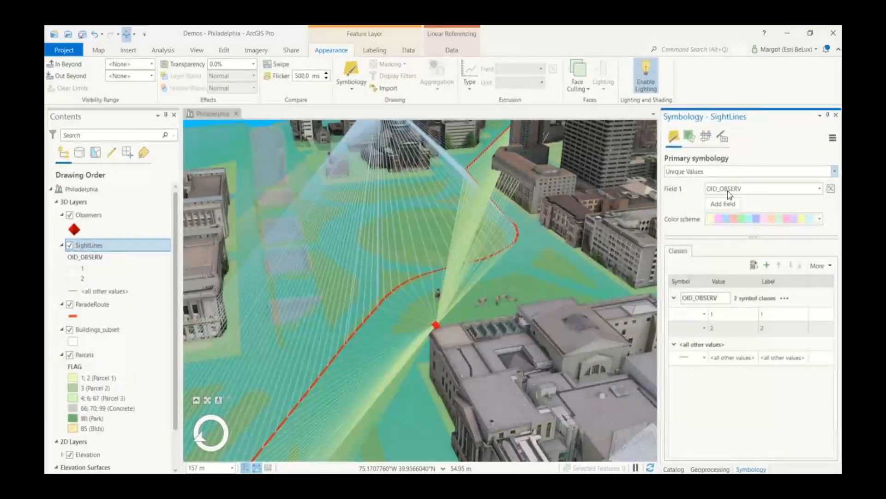
{"action": "left_click", "coordinate": [818, 221]}
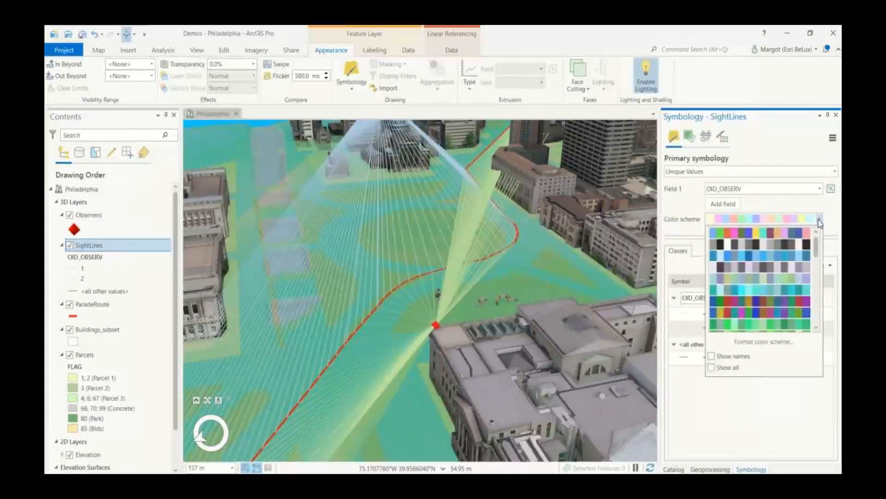
{"action": "left_click", "coordinate": [768, 312]}
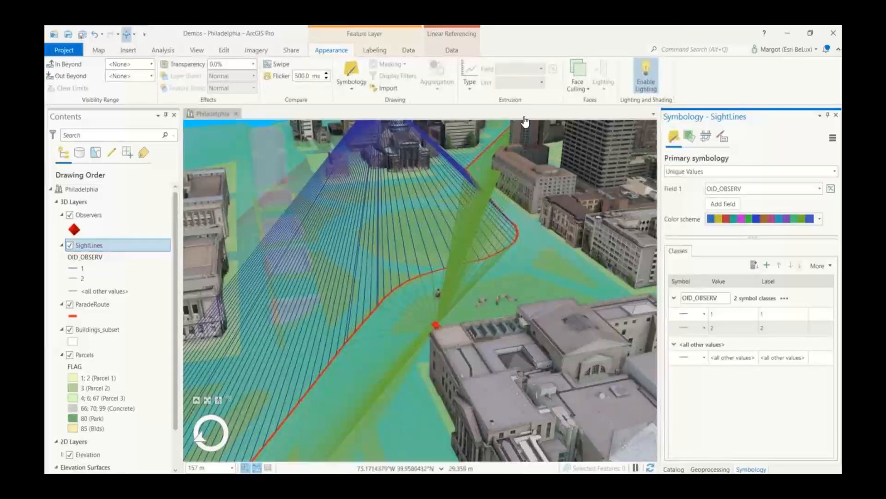
Step: Examine the color-coded sight lines from both observers to the parade route, up close and from above
{"action": "middle_click_drag", "start_coordinate": [488, 218], "coordinate": [486, 212]}
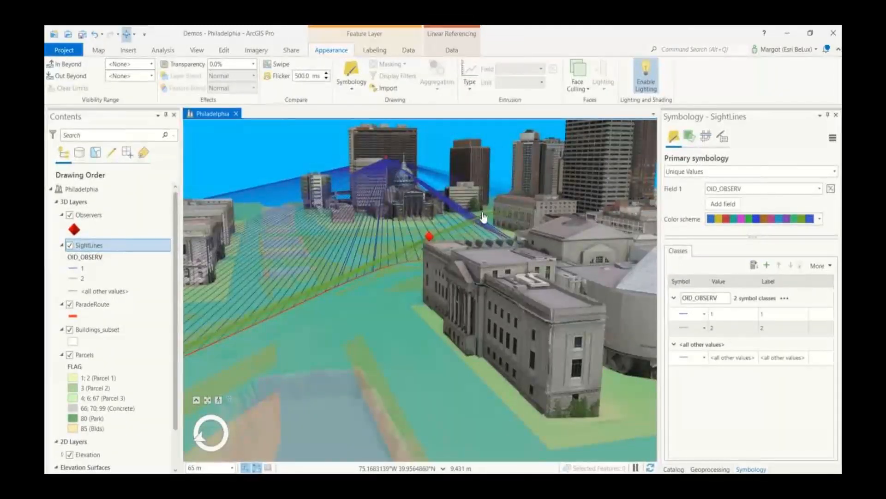
{"action": "scroll", "coordinate": [548, 258], "scroll_direction": "up", "scroll_amount": 2}
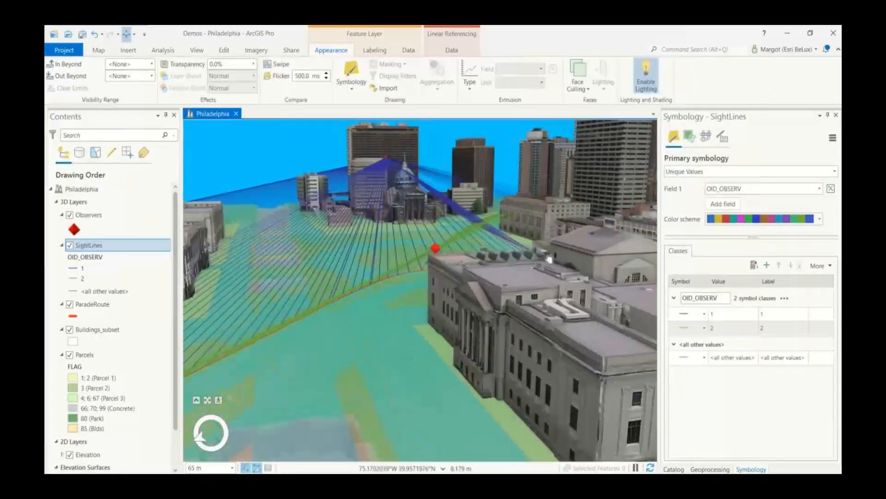
{"action": "scroll", "coordinate": [542, 210], "scroll_direction": "up", "scroll_amount": 2}
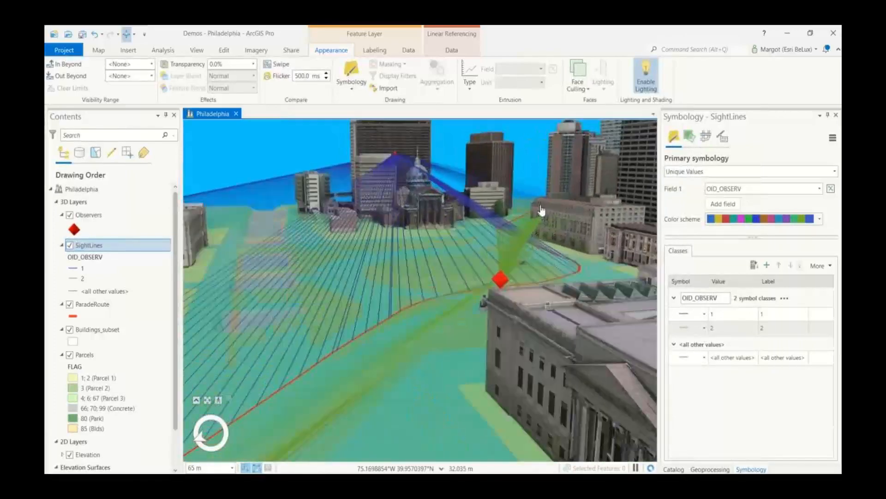
{"action": "scroll", "coordinate": [542, 210], "scroll_direction": "up", "scroll_amount": 3}
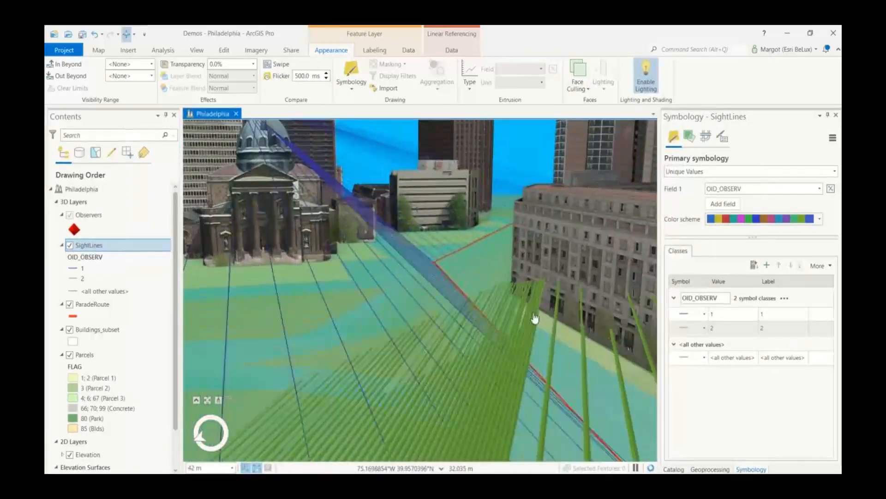
{"action": "mouse_move", "coordinate": [594, 305]}
{"action": "left_mouse_down"}
{"action": "mouse_move", "coordinate": [647, 274]}
{"action": "mouse_move", "coordinate": [590, 293]}
{"action": "left_mouse_up"}
{"action": "scroll", "coordinate": [589, 293], "scroll_direction": "down", "scroll_amount": 2}
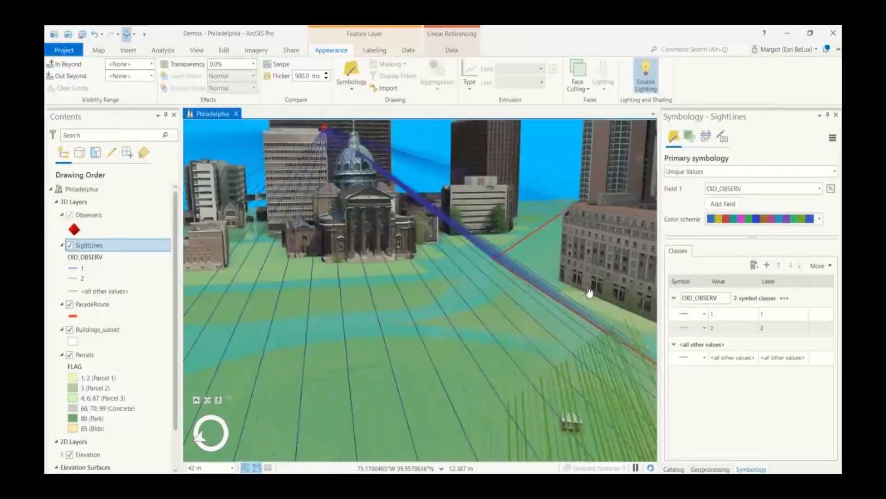
{"action": "scroll", "coordinate": [589, 292], "scroll_direction": "down", "scroll_amount": 4}
{"action": "middle_click_drag", "start_coordinate": [587, 286], "coordinate": [577, 372]}
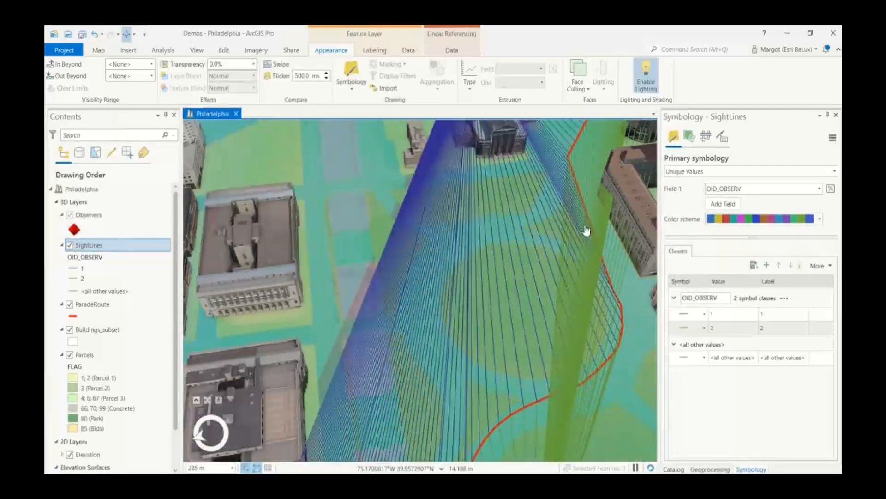
{"action": "scroll", "coordinate": [586, 231], "scroll_direction": "down", "scroll_amount": 3}
{"action": "left_click_drag", "start_coordinate": [584, 172], "coordinate": [524, 391]}
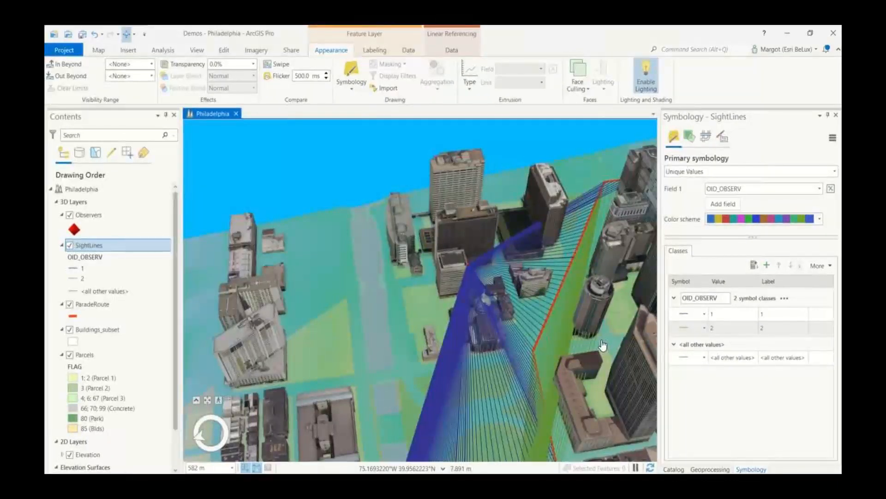
Step: Set up the Line Of Sight tool with Elevation as the surface, SightLines as the line features, and Buildings_subset as the input features
{"action": "left_click", "coordinate": [702, 469]}
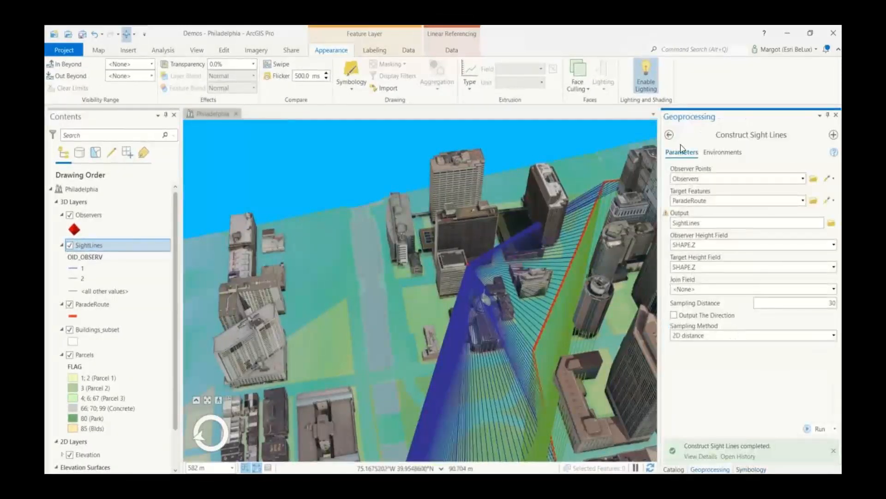
{"action": "left_click", "coordinate": [669, 135]}
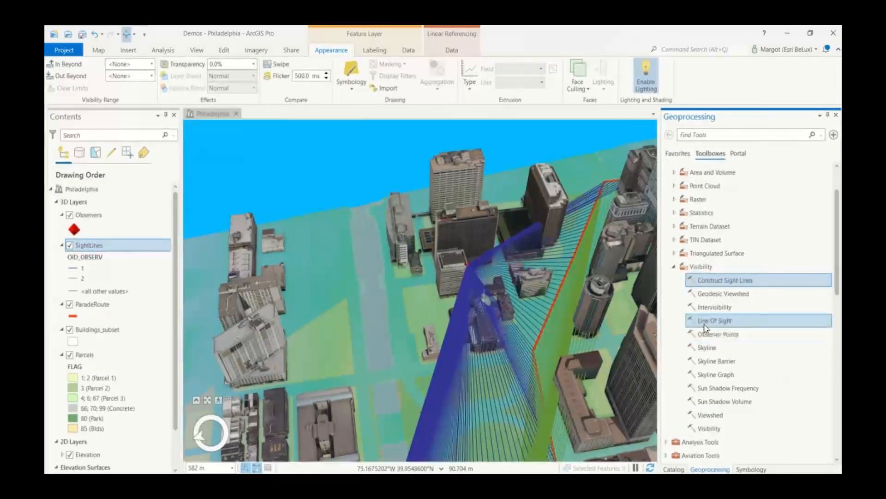
{"action": "left_click", "coordinate": [722, 320]}
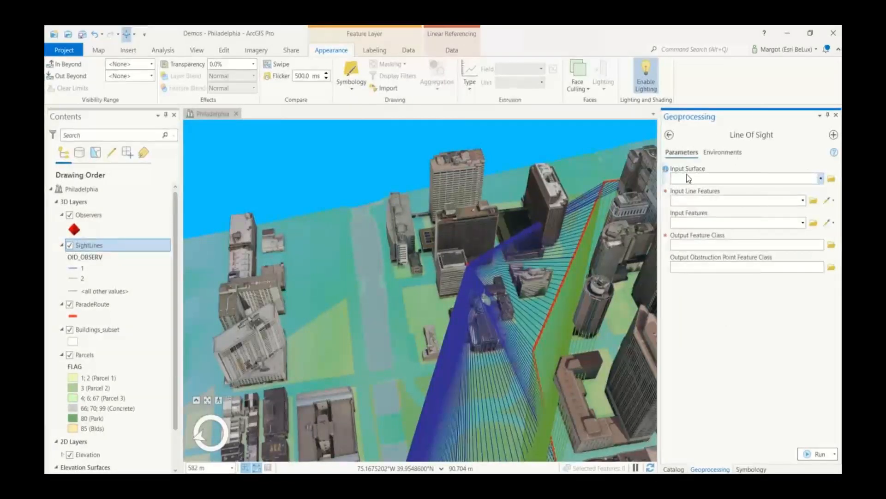
{"action": "left_click", "coordinate": [821, 178]}
{"action": "left_click", "coordinate": [735, 191]}
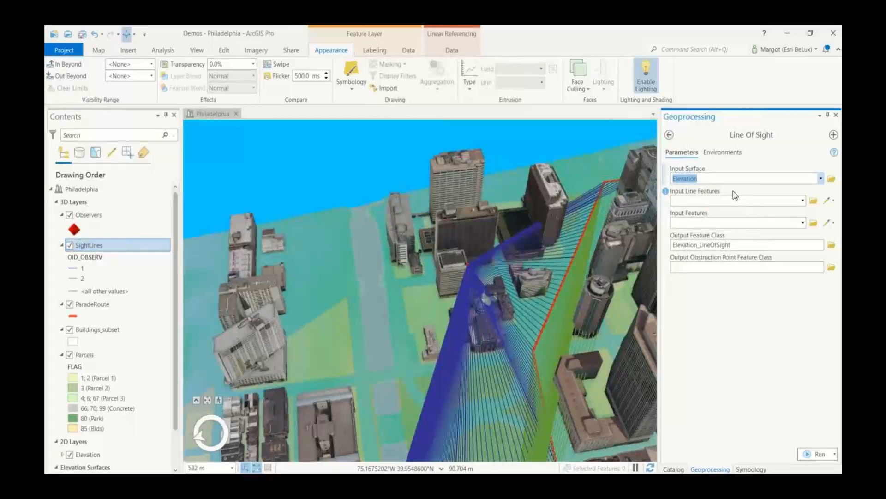
{"action": "left_click", "coordinate": [803, 201]}
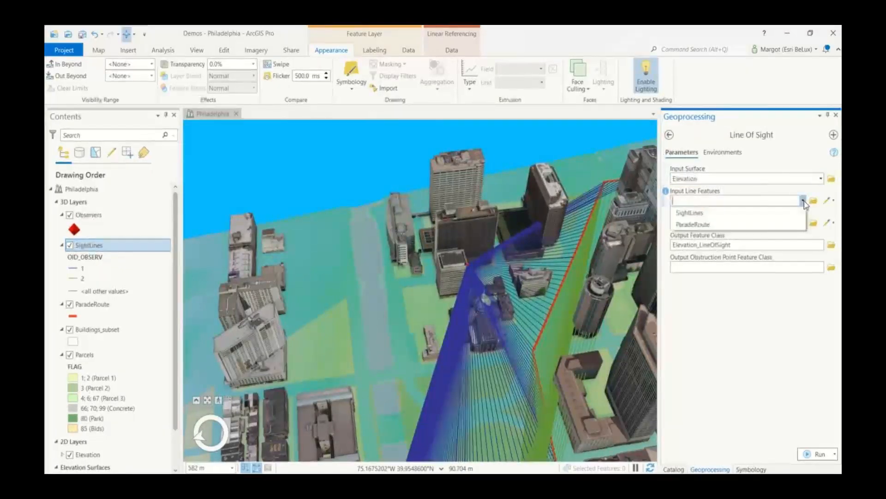
{"action": "left_click", "coordinate": [725, 215]}
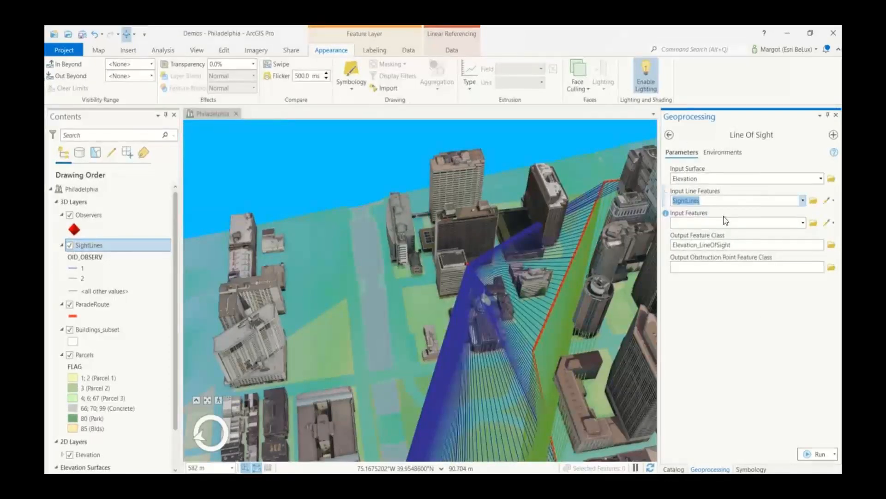
{"action": "left_click", "coordinate": [804, 224]}
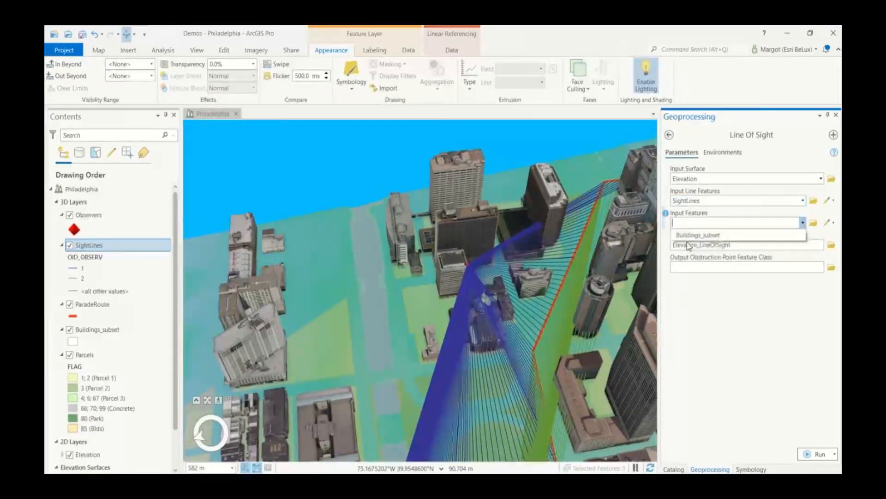
{"action": "left_click", "coordinate": [699, 235]}
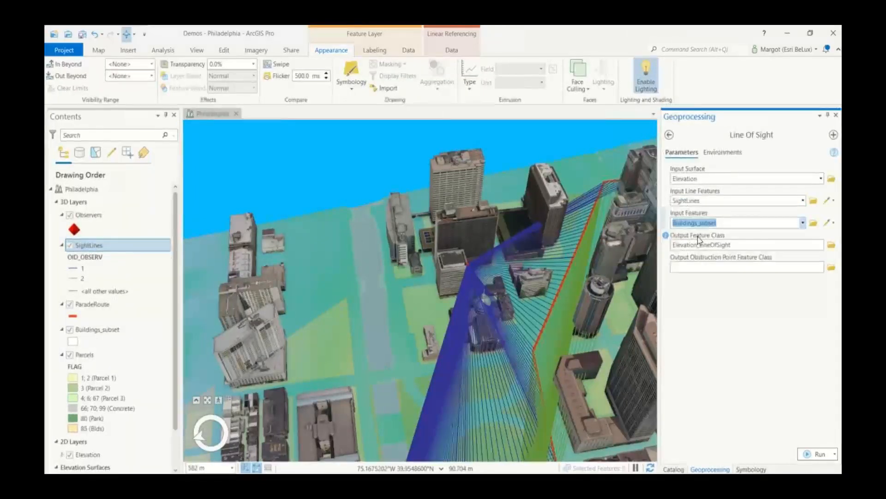
Step: Name the output feature class ParadeVisibility in the Demos geodatabase and run Line Of Sight
{"action": "left_click", "coordinate": [751, 242]}
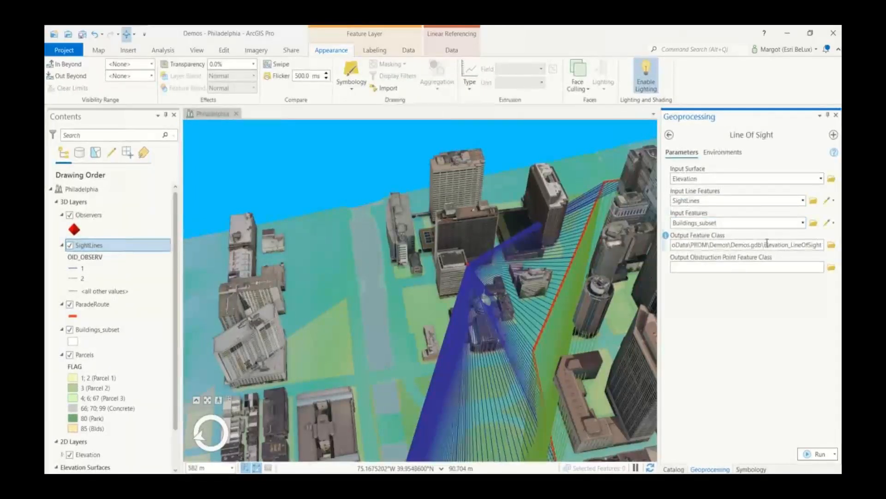
{"action": "double_click", "coordinate": [764, 244]}
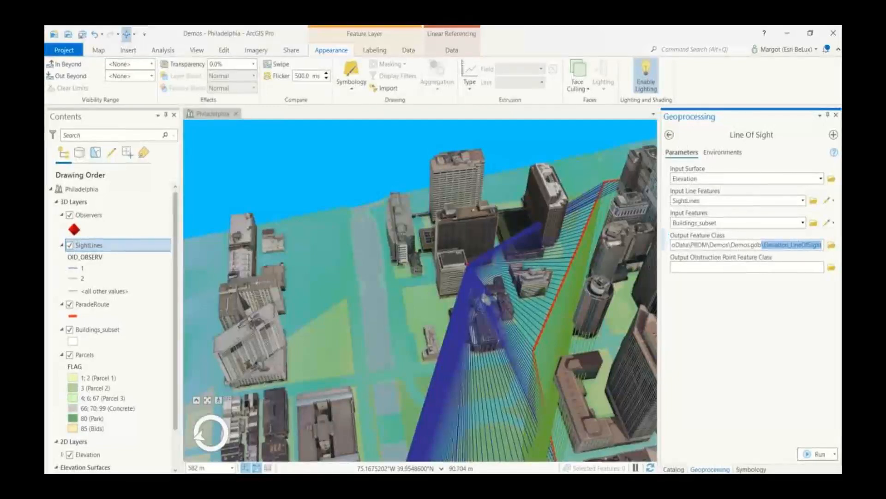
{"action": "key", "text": "BackSpace"}
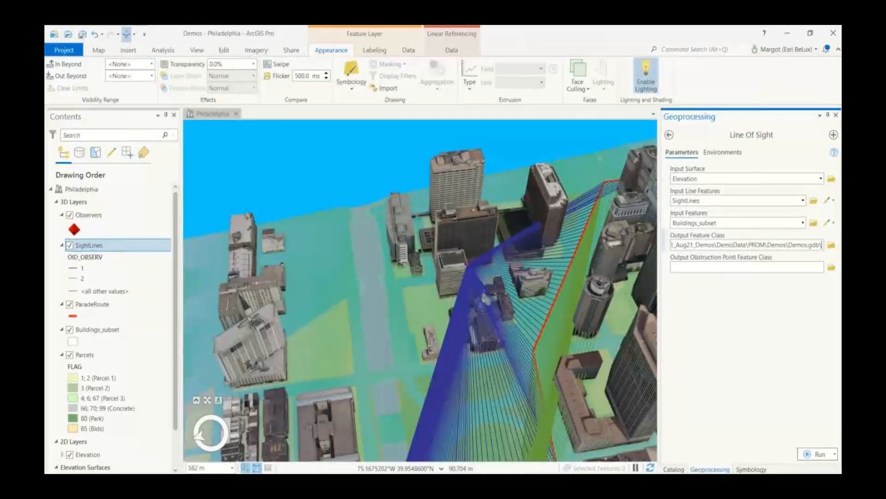
{"action": "type", "text": "ParadeVisibility"}
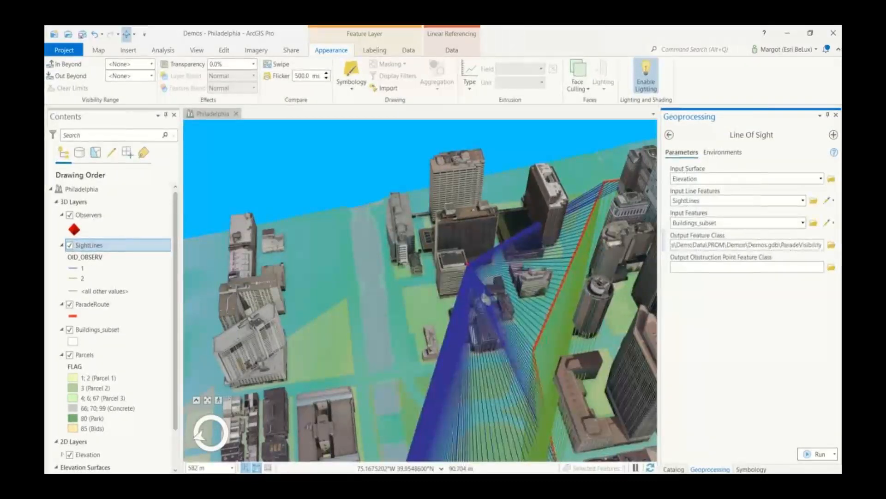
{"action": "left_click", "coordinate": [817, 454]}
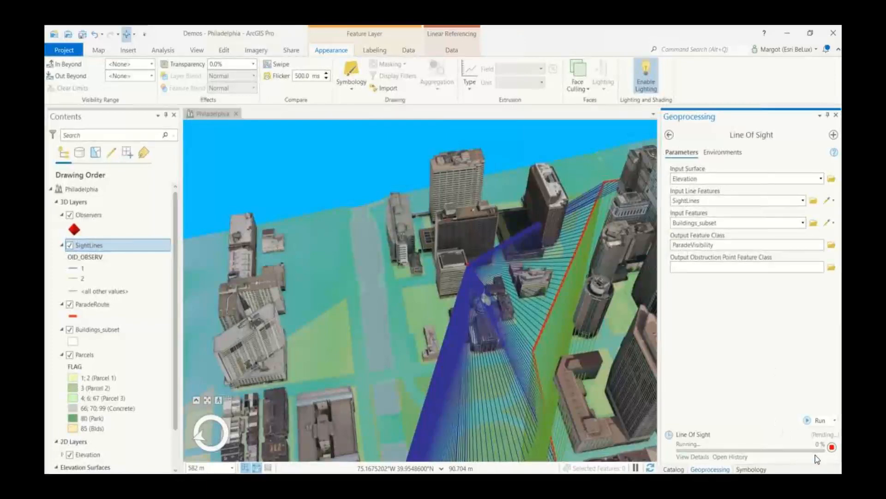
{"action": "mouse_move", "coordinate": [817, 458]}
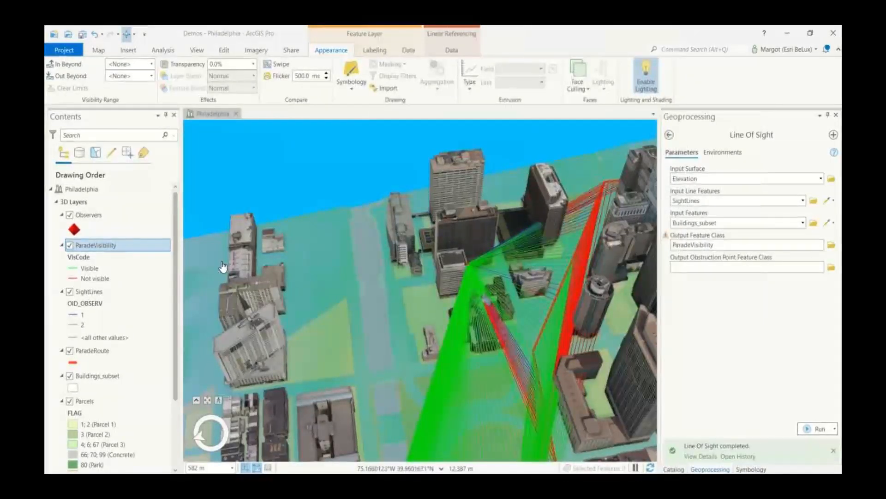
Step: Hide the SightLines layer and inspect the visible and not visible segments along the parade route
{"action": "left_click", "coordinate": [69, 293]}
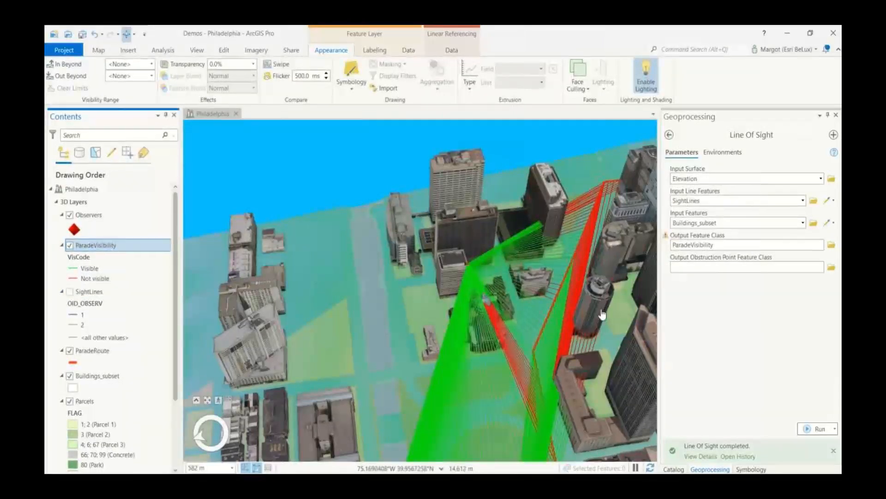
{"action": "left_click_drag", "start_coordinate": [593, 350], "coordinate": [475, 307]}
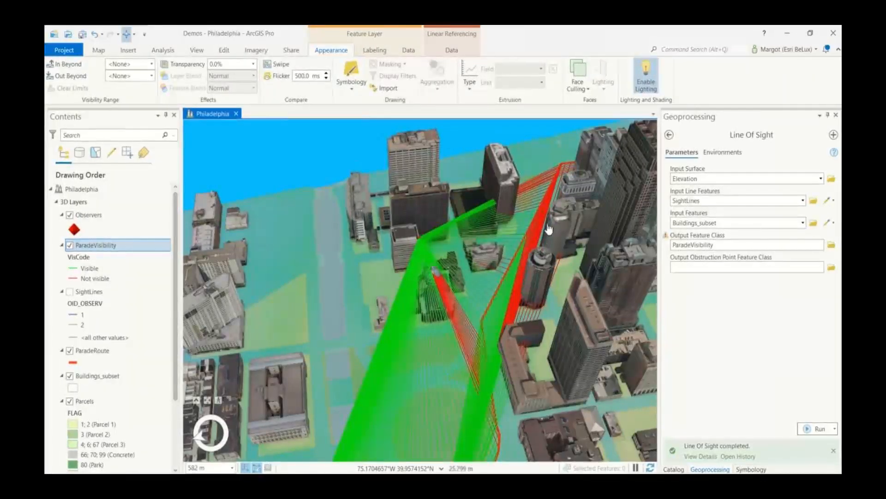
{"action": "left_click", "coordinate": [717, 457]}
{"action": "mouse_move", "coordinate": [494, 359]}
{"action": "left_mouse_down"}
{"action": "mouse_move", "coordinate": [557, 249]}
{"action": "mouse_move", "coordinate": [491, 374]}
{"action": "left_mouse_up"}
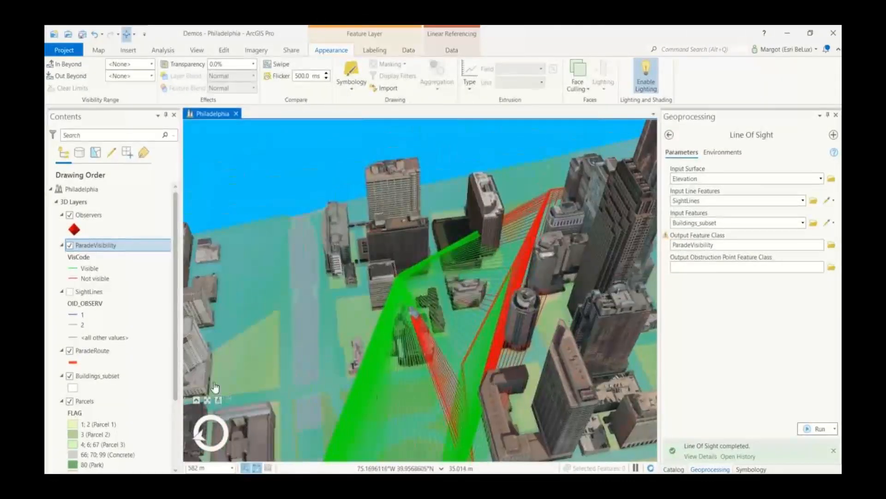
Step: Add a definition query to the ParadeVisibility layer that keeps only features where VisCode is equal to 2
{"action": "left_click", "coordinate": [115, 247]}
{"action": "left_click", "coordinate": [115, 247]}
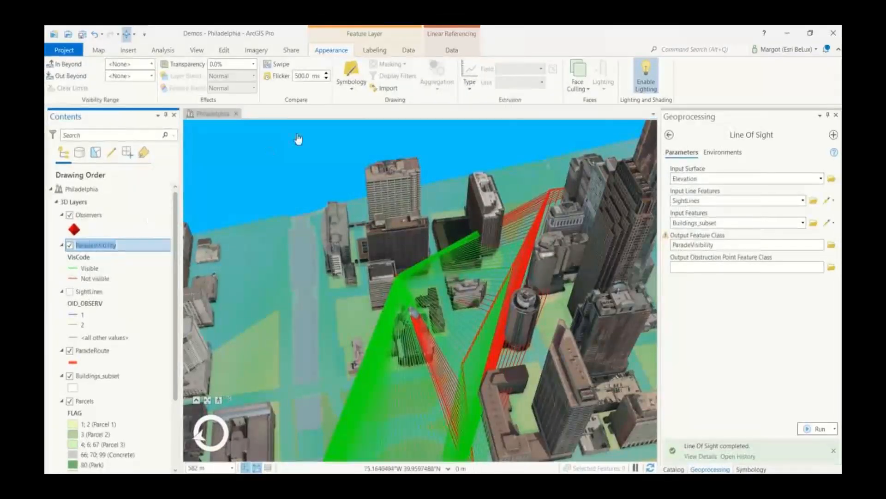
{"action": "left_click", "coordinate": [407, 51]}
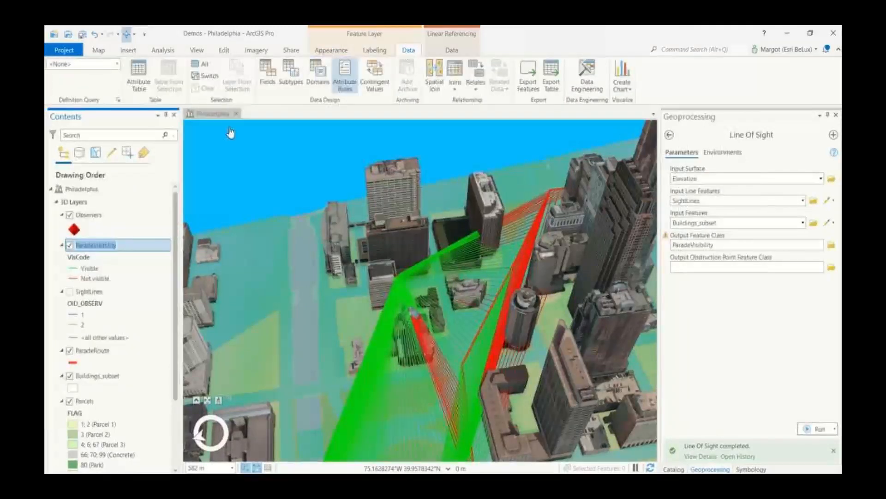
{"action": "left_click", "coordinate": [119, 100]}
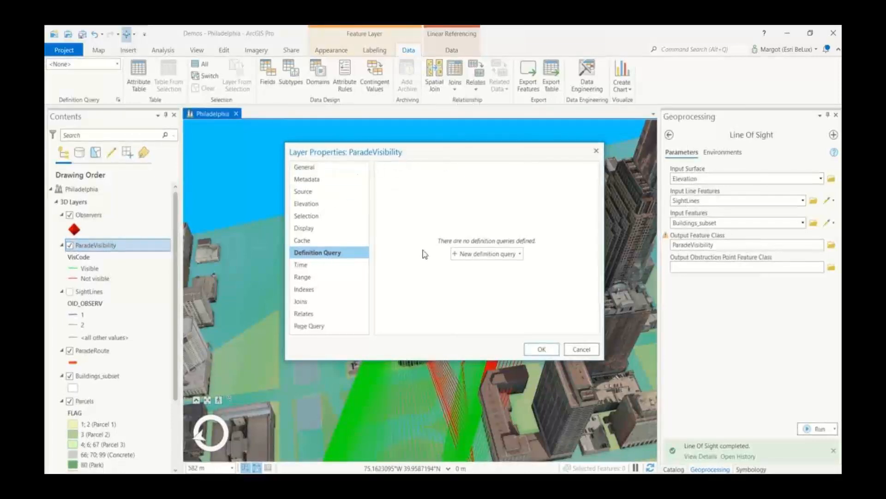
{"action": "left_click", "coordinate": [477, 254]}
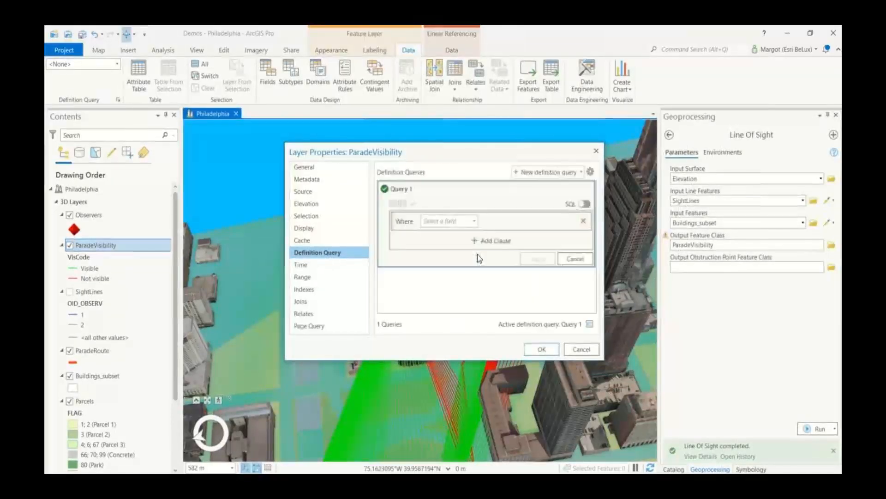
{"action": "left_click", "coordinate": [474, 223]}
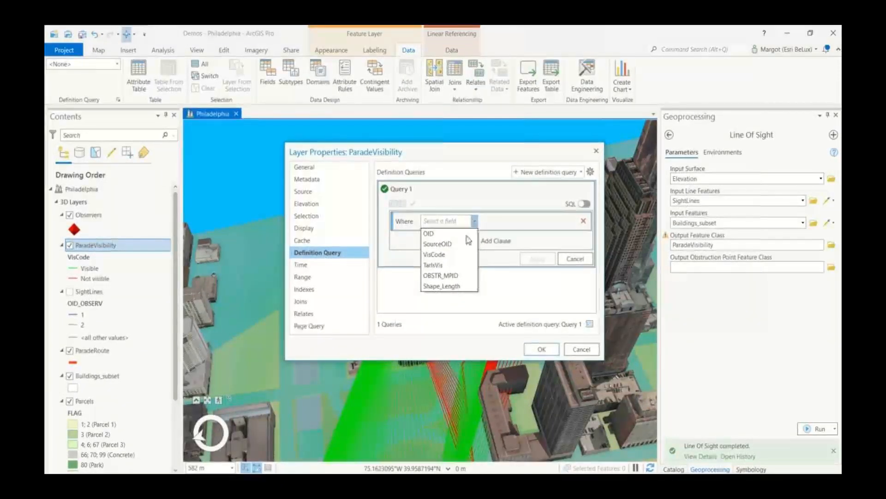
{"action": "left_click", "coordinate": [460, 254]}
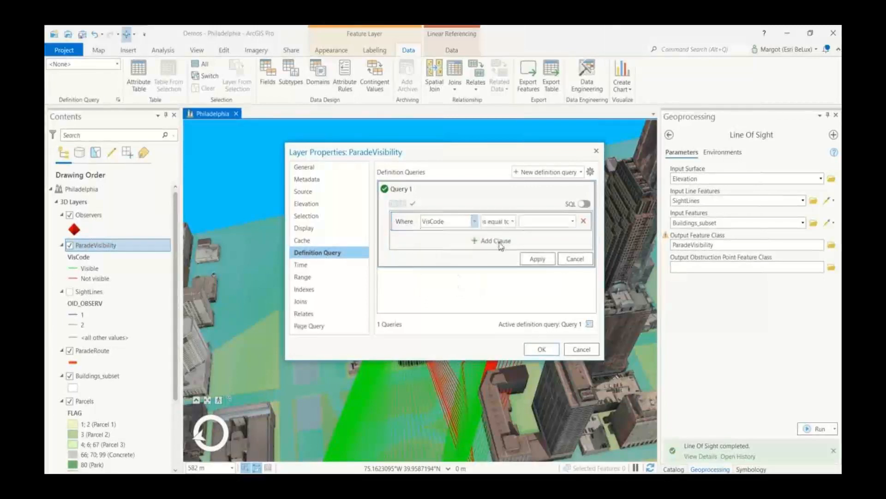
{"action": "left_click", "coordinate": [572, 221]}
{"action": "left_click", "coordinate": [543, 249]}
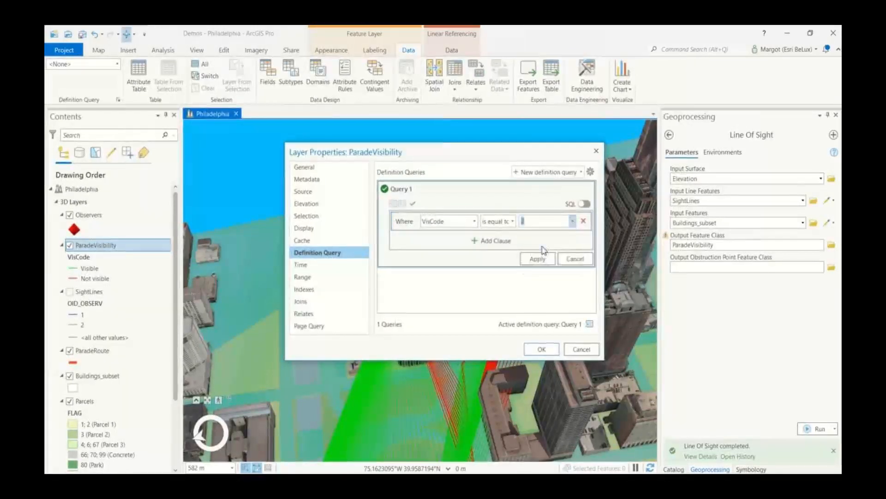
{"action": "left_click", "coordinate": [539, 258]}
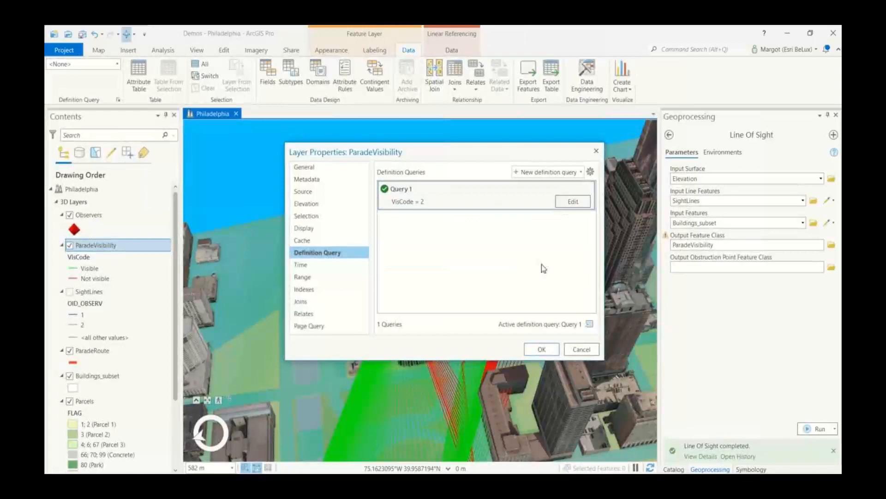
{"action": "left_click", "coordinate": [543, 349]}
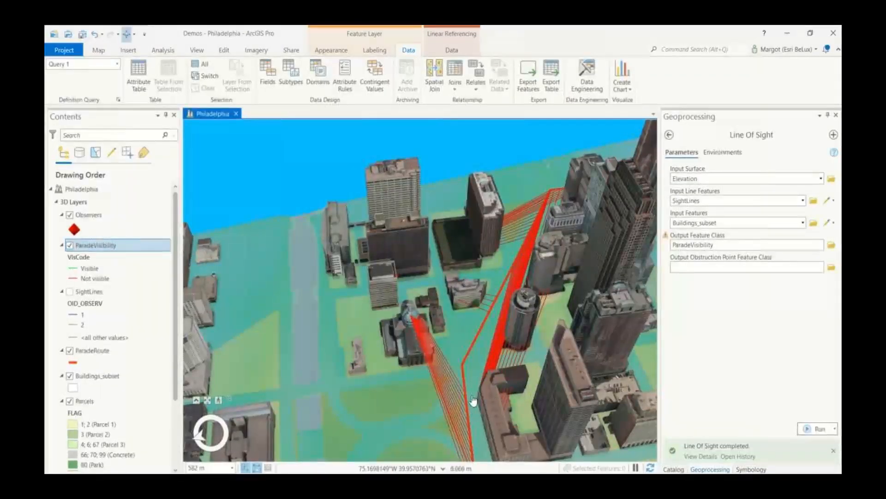
{"action": "left_click_drag", "start_coordinate": [473, 401], "coordinate": [428, 278]}
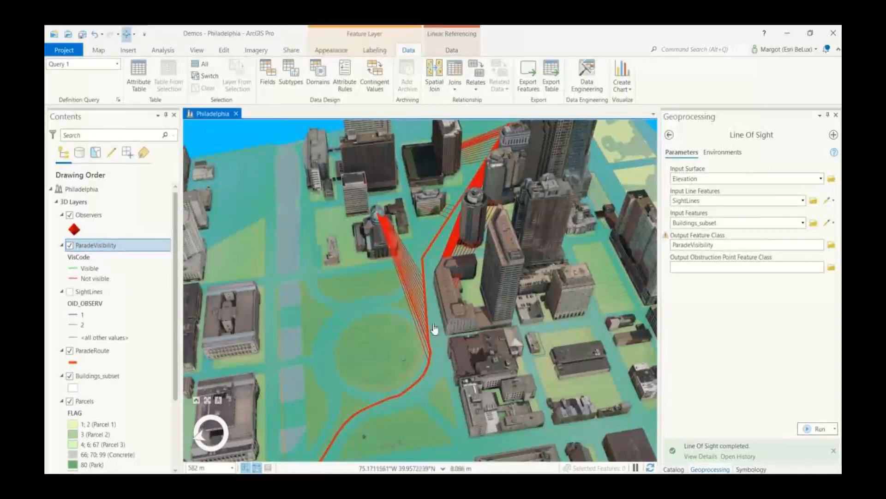
{"action": "left_click_drag", "start_coordinate": [447, 227], "coordinate": [418, 345]}
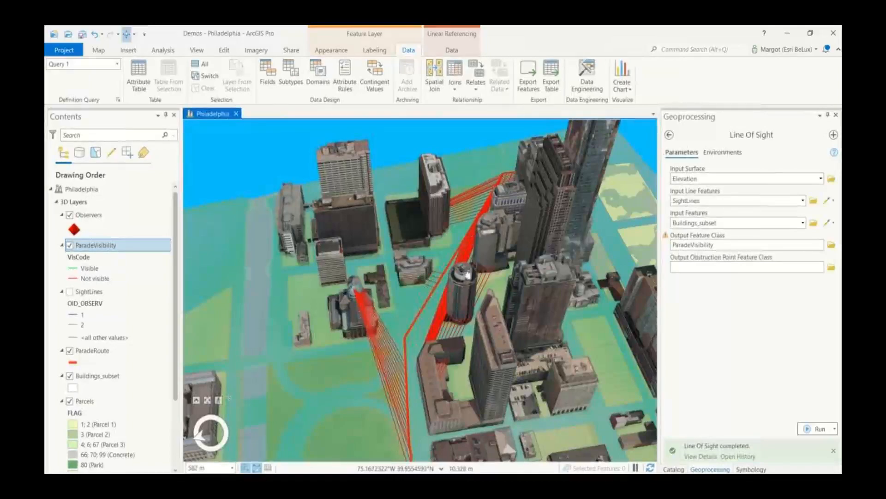
Step: Examine the non-visible sight line segments along the parade route and around the buildings, both close up and from a wider view
{"action": "left_click_drag", "start_coordinate": [467, 274], "coordinate": [449, 362]}
{"action": "scroll", "coordinate": [460, 319], "scroll_direction": "up", "scroll_amount": 5}
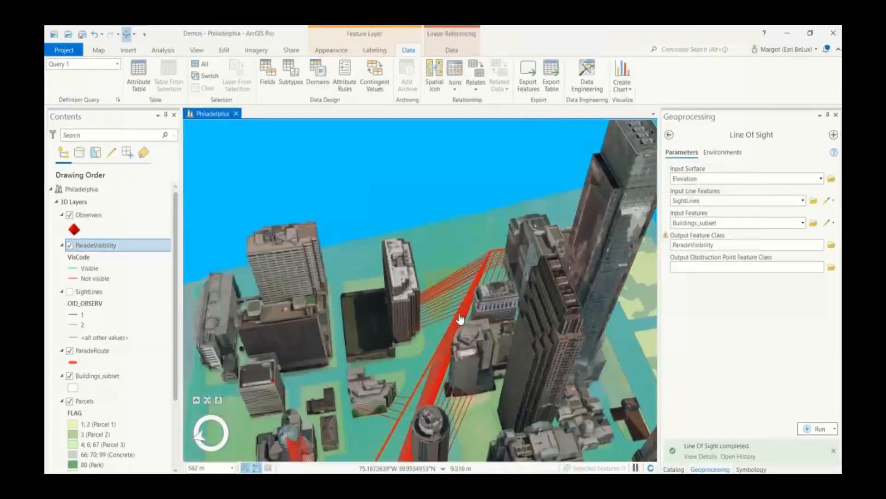
{"action": "scroll", "coordinate": [473, 296], "scroll_direction": "up", "scroll_amount": 3}
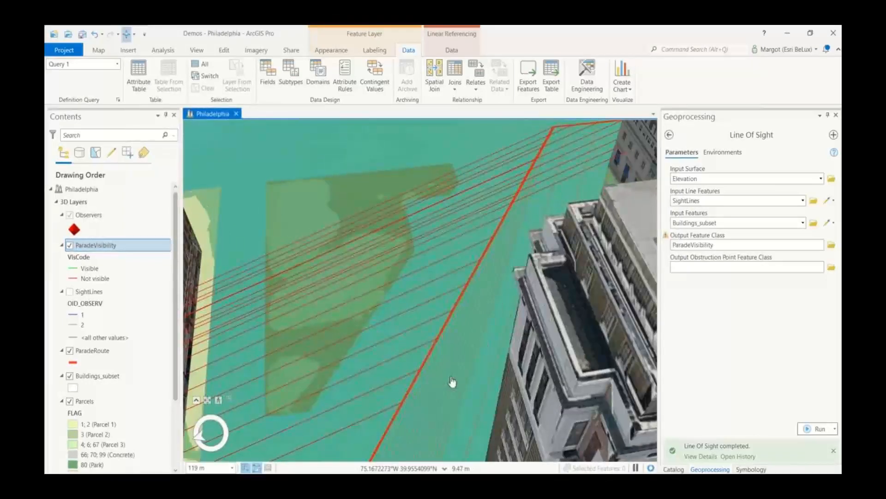
{"action": "left_click_drag", "start_coordinate": [453, 282], "coordinate": [406, 389]}
{"action": "left_click_drag", "start_coordinate": [485, 288], "coordinate": [497, 222]}
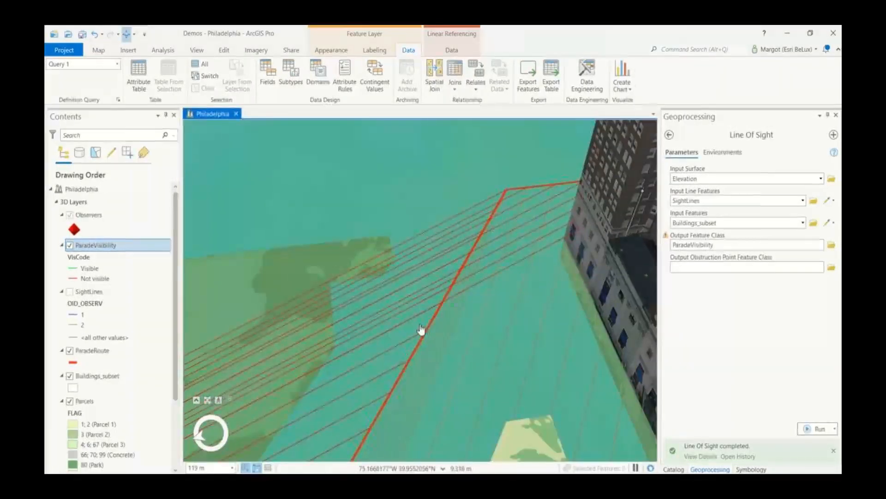
{"action": "scroll", "coordinate": [421, 330], "scroll_direction": "down", "scroll_amount": 4}
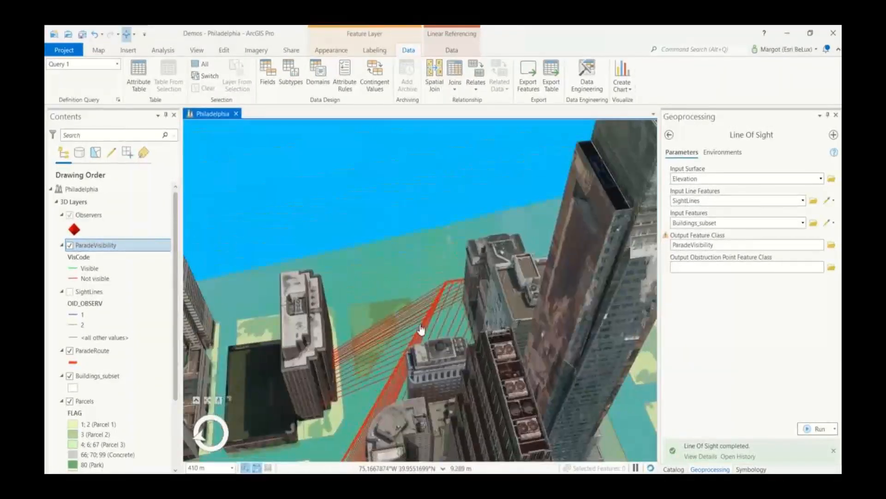
{"action": "left_click_drag", "start_coordinate": [420, 332], "coordinate": [452, 204]}
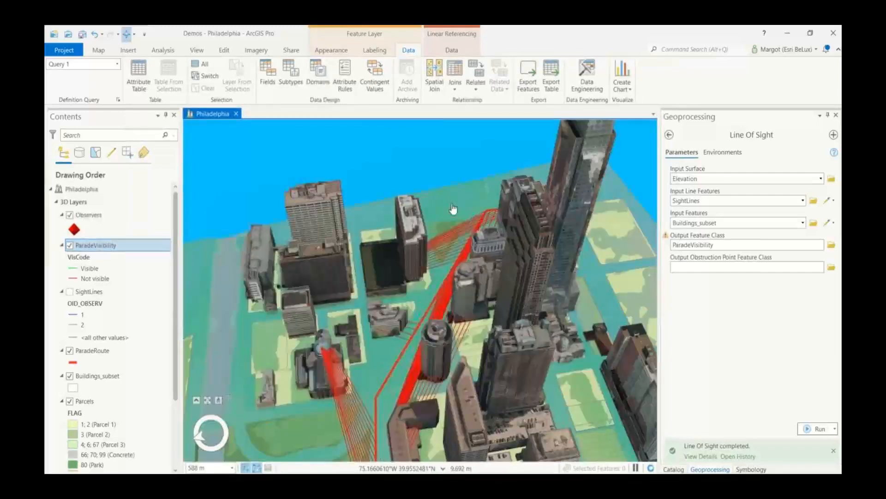
{"action": "left_click_drag", "start_coordinate": [351, 334], "coordinate": [393, 210]}
{"action": "mouse_move", "coordinate": [383, 298]}
{"action": "middle_mouse_down"}
{"action": "mouse_move", "coordinate": [389, 254]}
{"action": "mouse_move", "coordinate": [459, 238]}
{"action": "middle_mouse_up"}
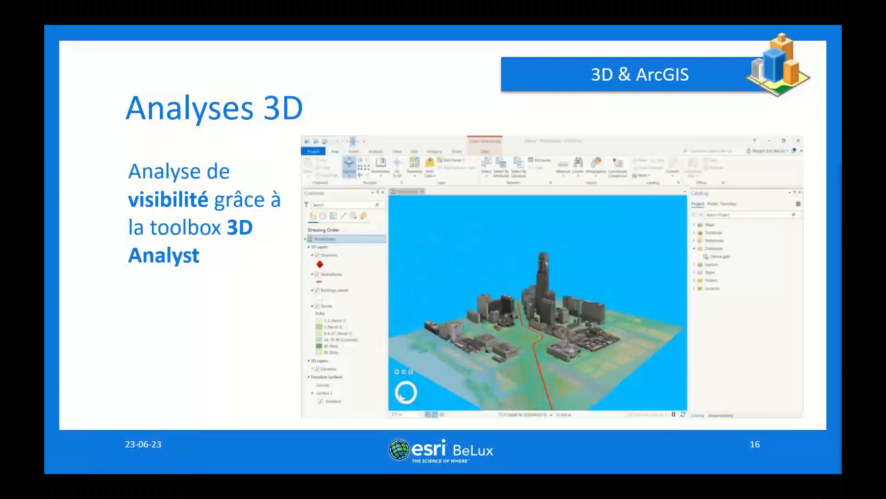
{"action": "key", "text": "Right"}
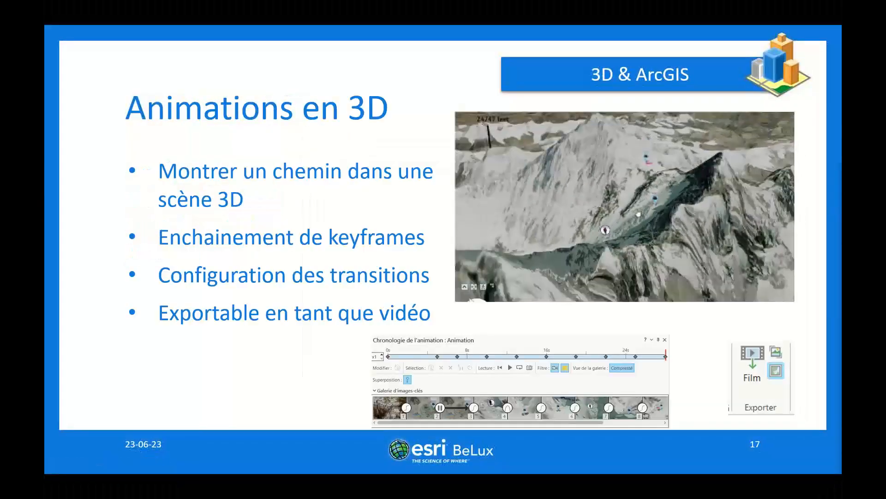
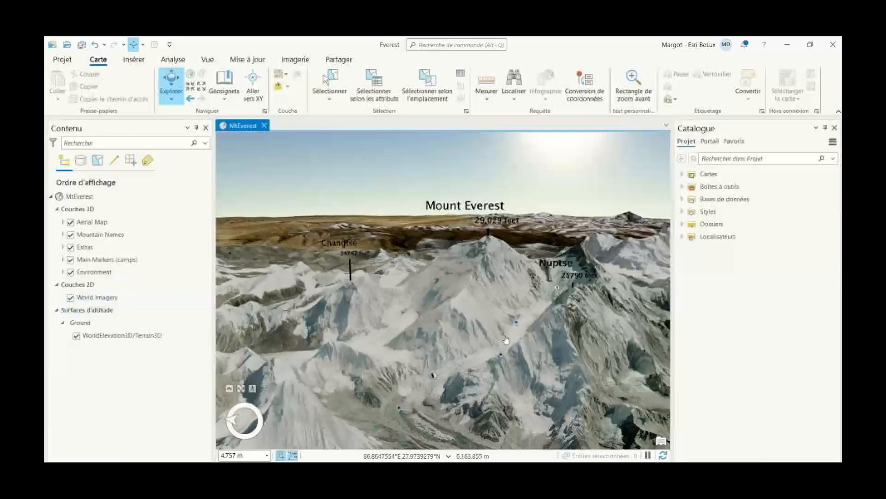
Step: Explore the Mount Everest scene, inspecting the Camp 1 marker, its tents and the climbers on the slope towards Camp 2
{"action": "middle_click_drag", "start_coordinate": [498, 330], "coordinate": [498, 326]}
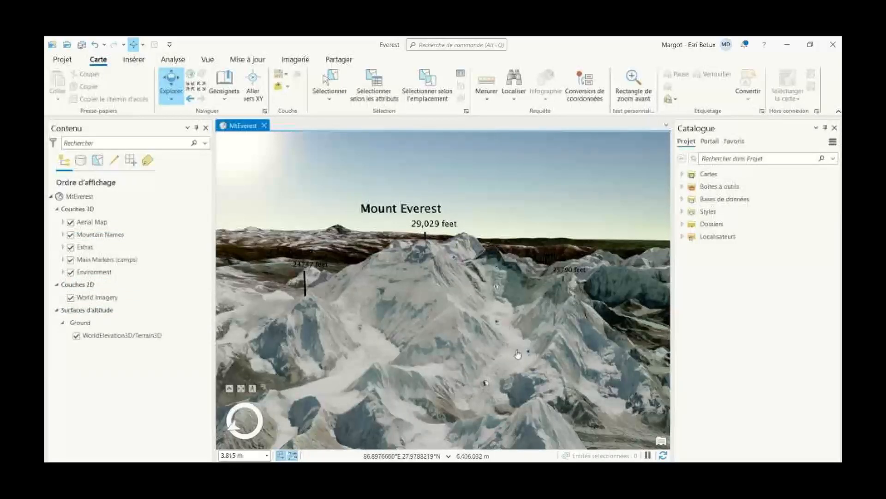
{"action": "scroll", "coordinate": [532, 360], "scroll_direction": "up", "scroll_amount": 5}
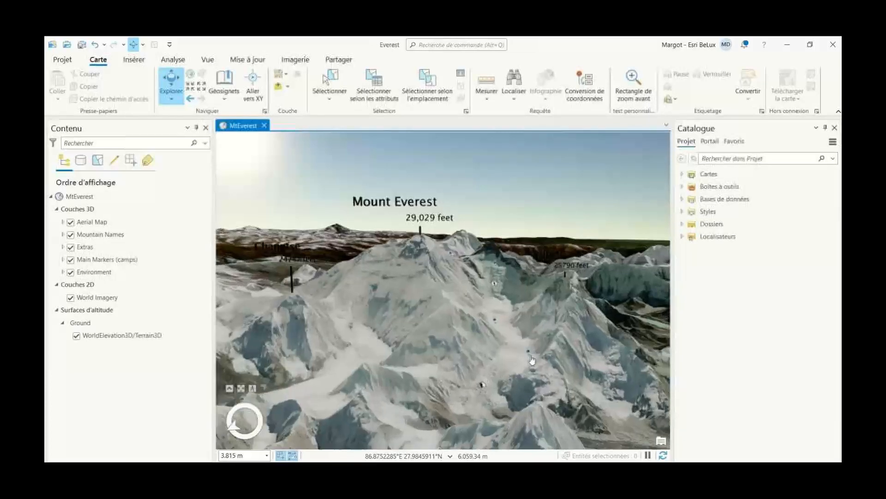
{"action": "scroll", "coordinate": [531, 360], "scroll_direction": "up", "scroll_amount": 2}
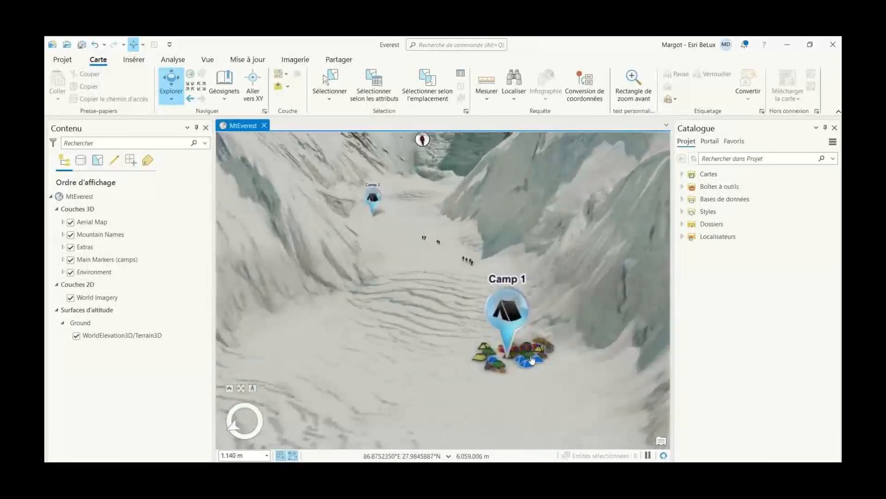
{"action": "scroll", "coordinate": [510, 271], "scroll_direction": "up", "scroll_amount": 5}
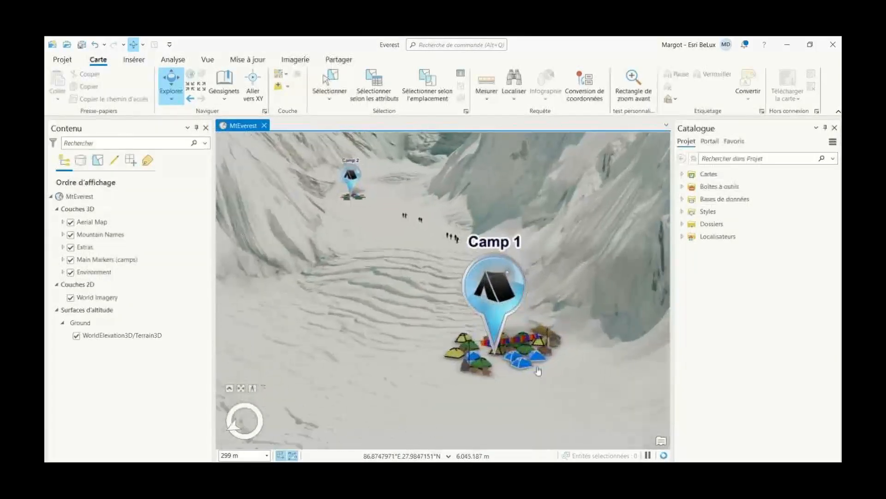
{"action": "middle_click_drag", "start_coordinate": [526, 250], "coordinate": [527, 246]}
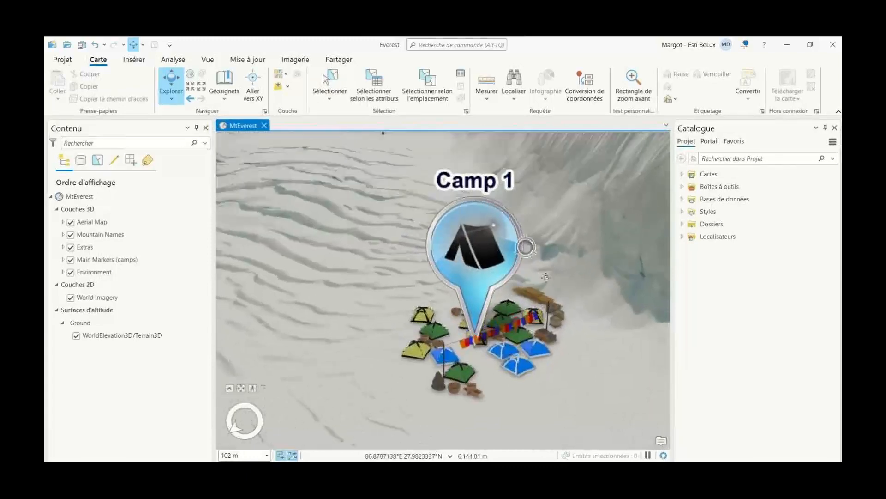
{"action": "scroll", "coordinate": [366, 142], "scroll_direction": "up", "scroll_amount": 3}
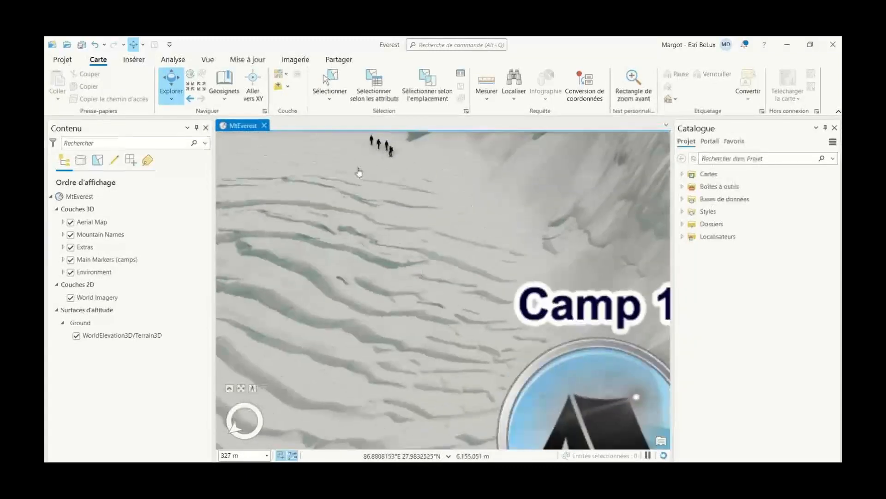
{"action": "scroll", "coordinate": [362, 154], "scroll_direction": "down", "scroll_amount": 5}
{"action": "scroll", "coordinate": [361, 172], "scroll_direction": "up", "scroll_amount": 3}
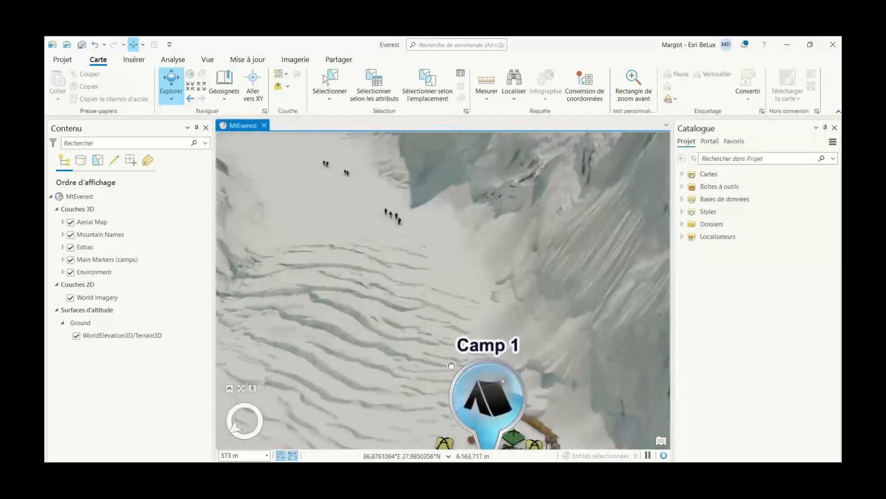
{"action": "scroll", "coordinate": [373, 222], "scroll_direction": "down", "scroll_amount": 5}
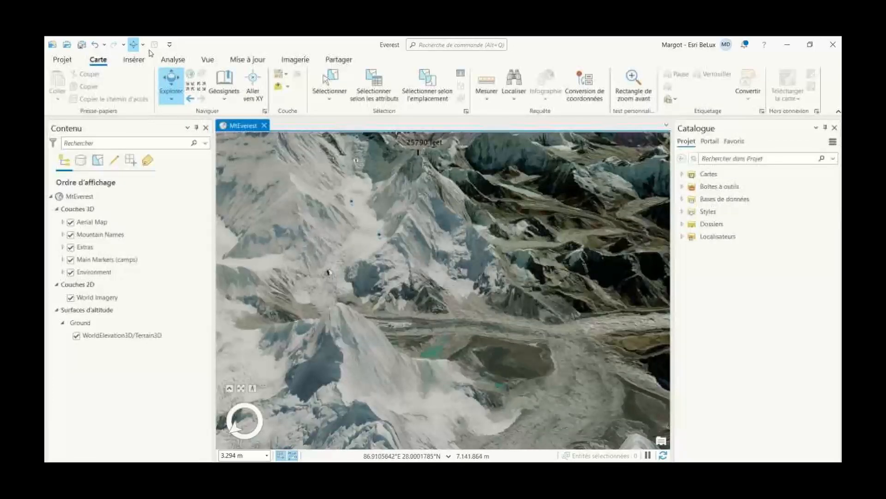
Step: Add an animation to the MtEverest scene and capture an overview of the mountain as its first keyframe
{"action": "left_click", "coordinate": [207, 60]}
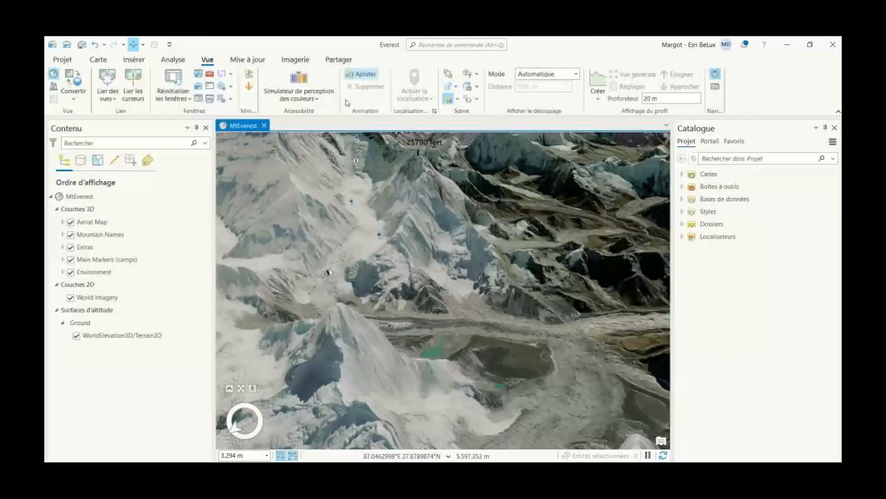
{"action": "left_click", "coordinate": [367, 75]}
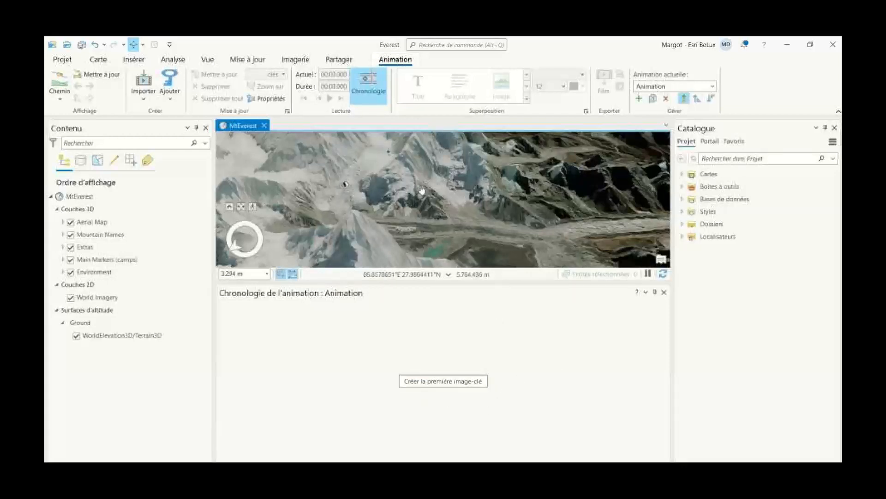
{"action": "scroll", "coordinate": [421, 190], "scroll_direction": "down", "scroll_amount": 3}
{"action": "scroll", "coordinate": [413, 174], "scroll_direction": "down", "scroll_amount": 1}
{"action": "middle_click_drag", "start_coordinate": [431, 161], "coordinate": [404, 143]}
{"action": "scroll", "coordinate": [429, 161], "scroll_direction": "up", "scroll_amount": 3}
{"action": "left_click_drag", "start_coordinate": [430, 171], "coordinate": [454, 214]}
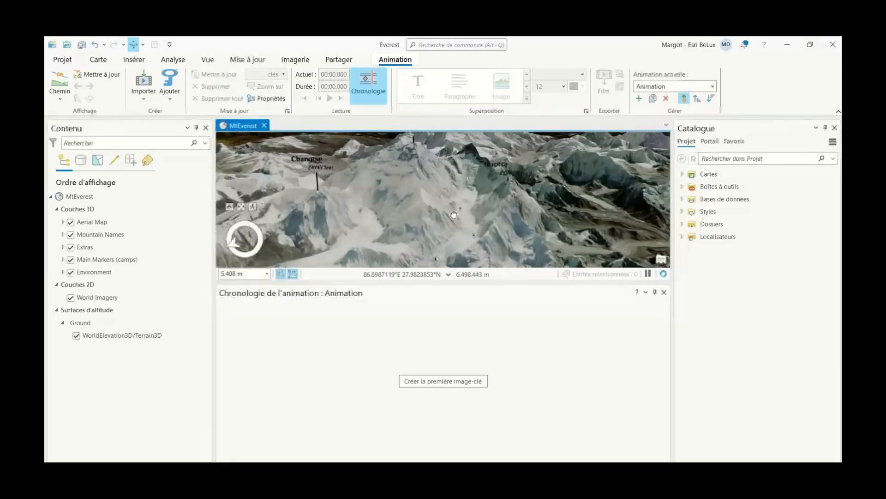
{"action": "left_click", "coordinate": [444, 381]}
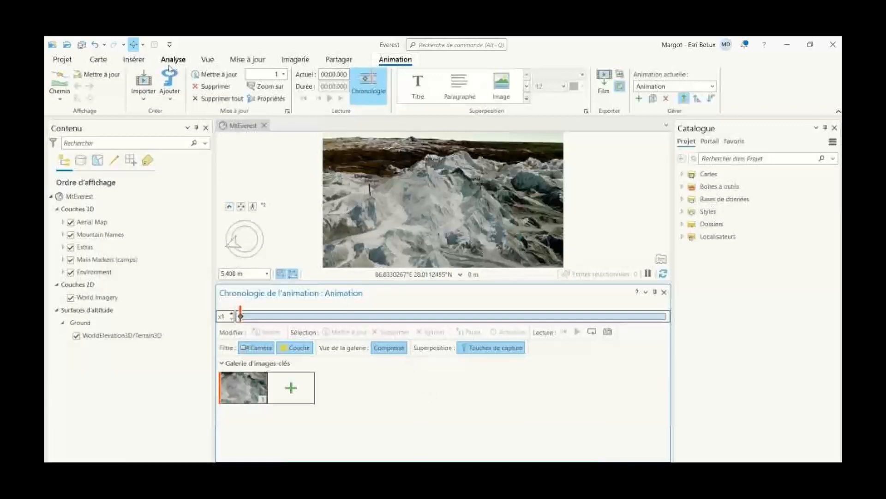
Step: Preview the Kathmandu, Base Camp and Summit bookmarks in the scene
{"action": "left_click", "coordinate": [98, 59]}
{"action": "left_click", "coordinate": [225, 88]}
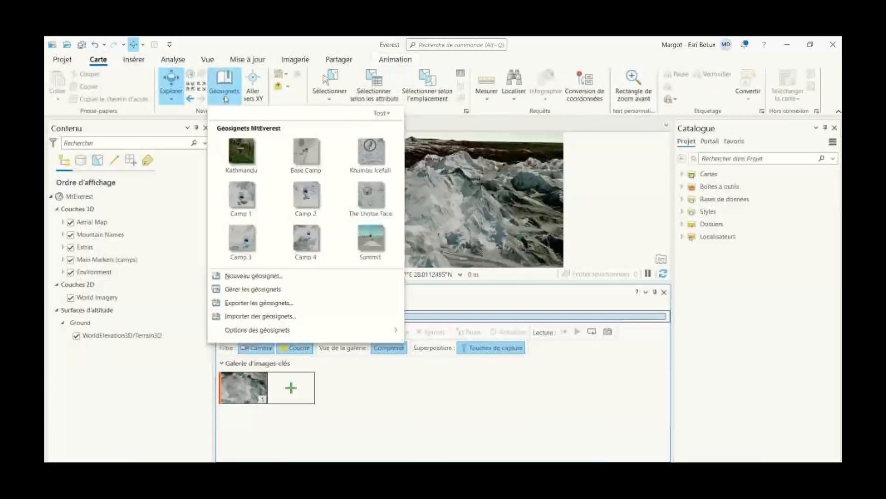
{"action": "left_click", "coordinate": [241, 154]}
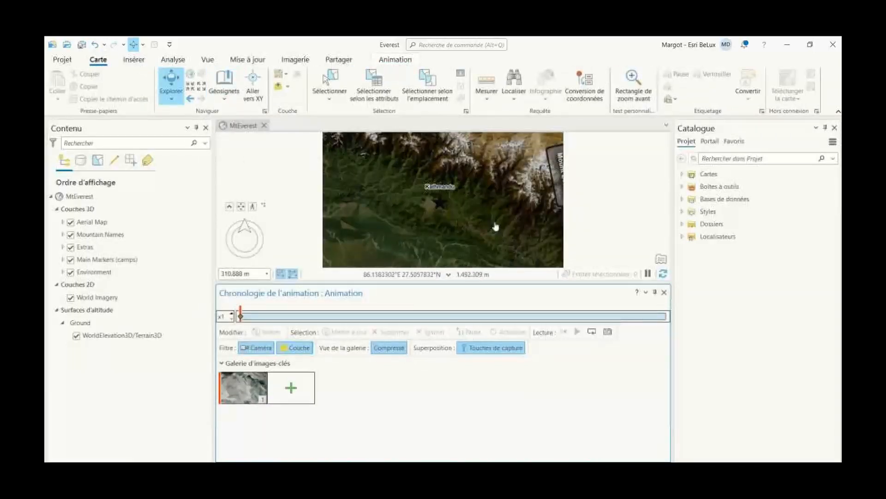
{"action": "left_click", "coordinate": [171, 99]}
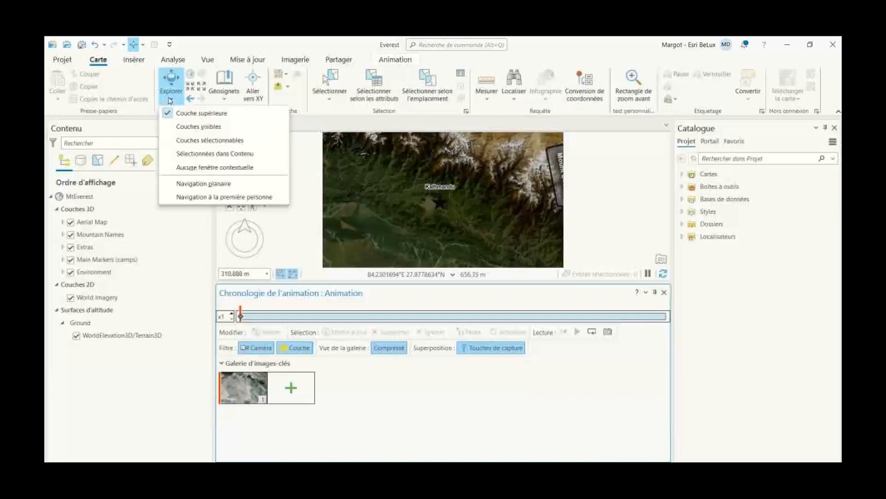
{"action": "left_click", "coordinate": [225, 88]}
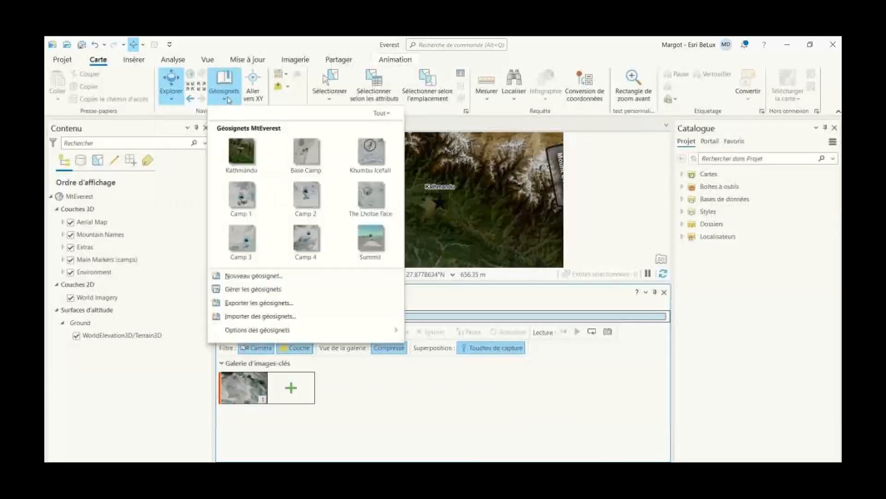
{"action": "left_click", "coordinate": [295, 154]}
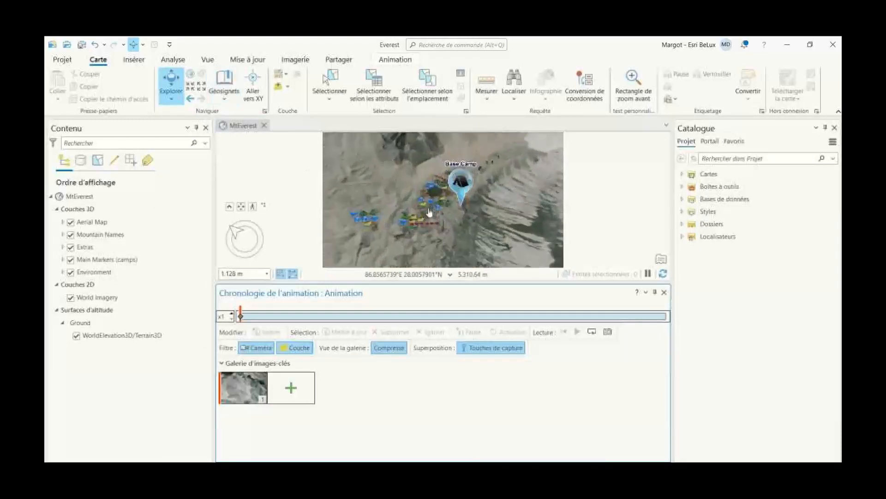
{"action": "left_click", "coordinate": [225, 86]}
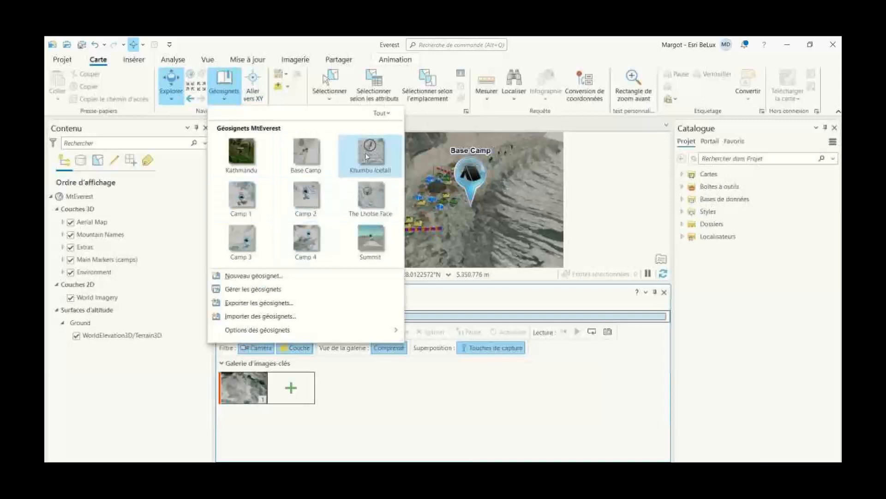
{"action": "left_click", "coordinate": [370, 239]}
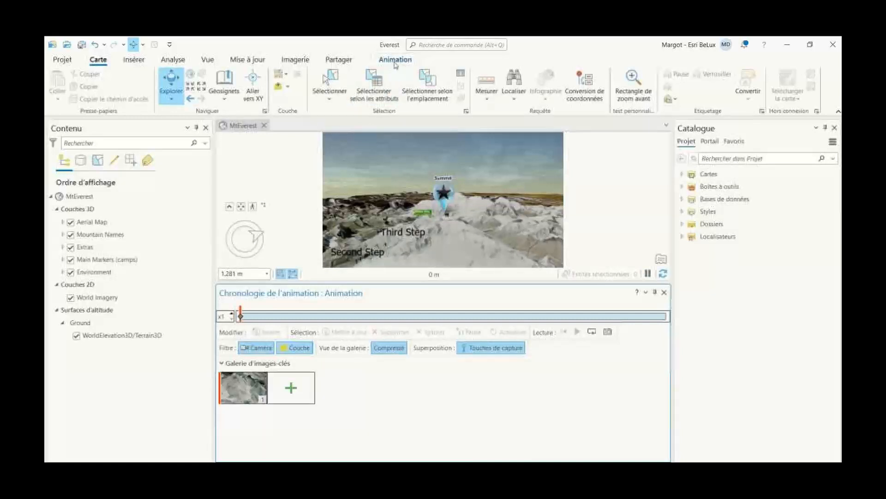
Step: Import the scene's bookmarks into the animation as a fly-through (Géosignets en survol)
{"action": "left_click", "coordinate": [396, 60]}
{"action": "left_click", "coordinate": [144, 97]}
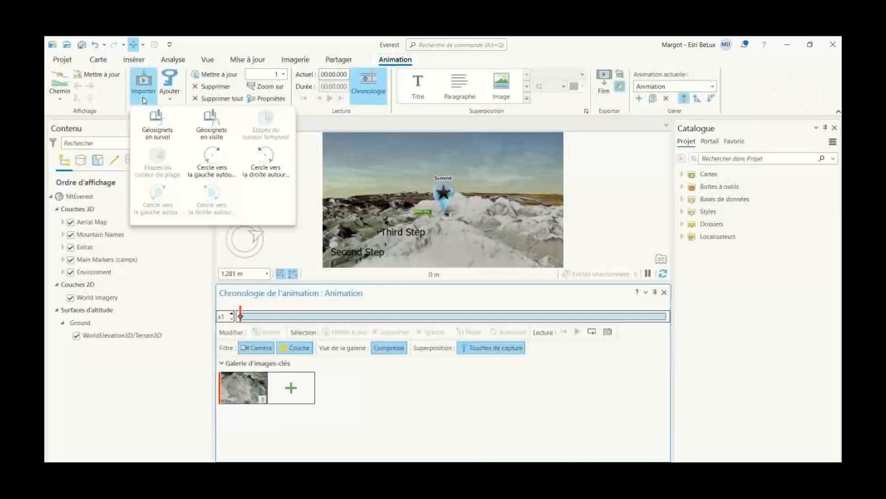
{"action": "left_click", "coordinate": [170, 137]}
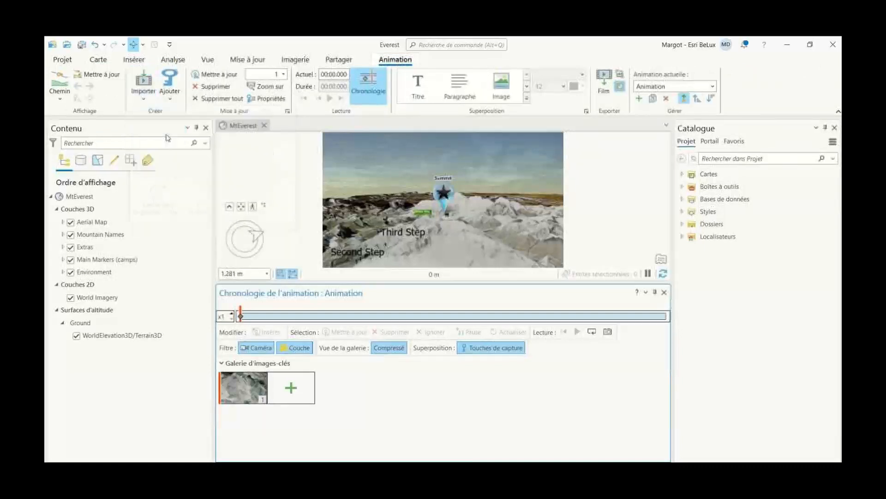
{"action": "left_click", "coordinate": [145, 100]}
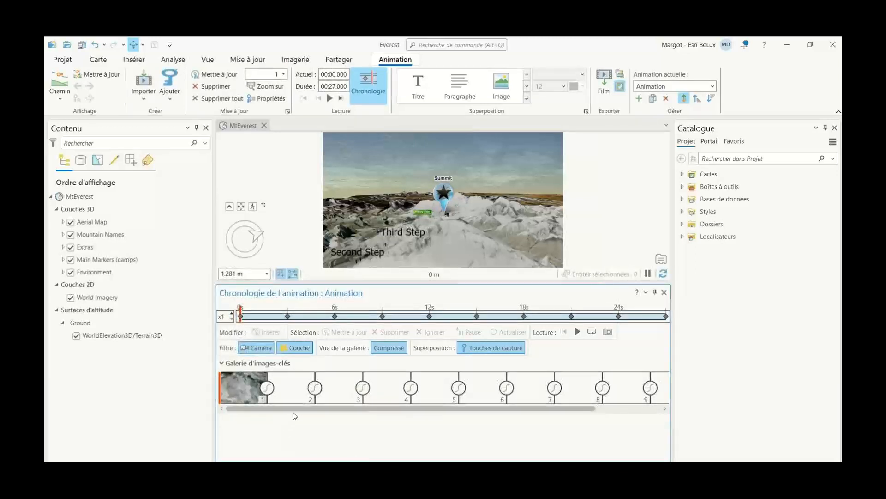
Step: Review the imported keyframes in the gallery, viewing keyframes 2, 3 and 4, and return to the start of the animation
{"action": "left_click_drag", "start_coordinate": [295, 410], "coordinate": [386, 415]}
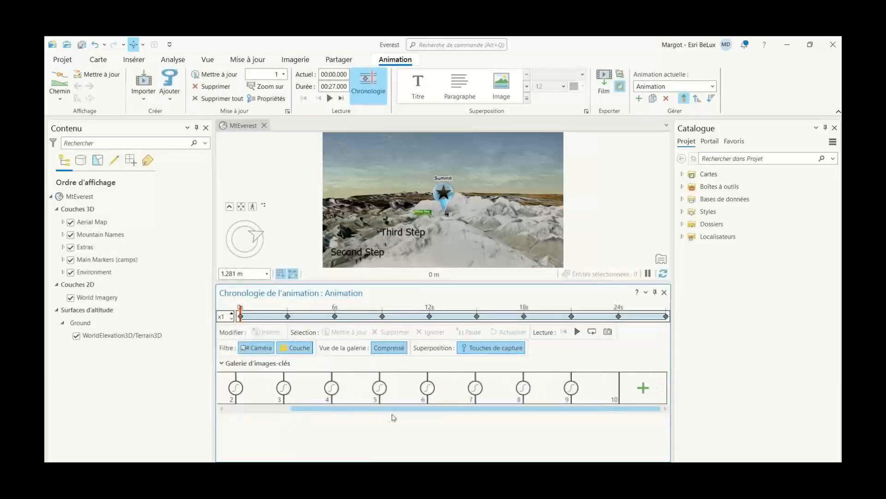
{"action": "left_click_drag", "start_coordinate": [478, 409], "coordinate": [370, 416]}
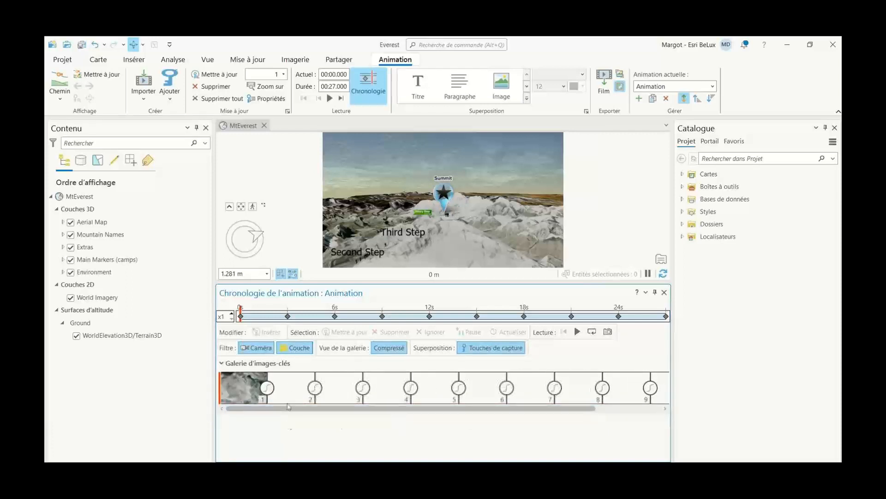
{"action": "left_click", "coordinate": [288, 392]}
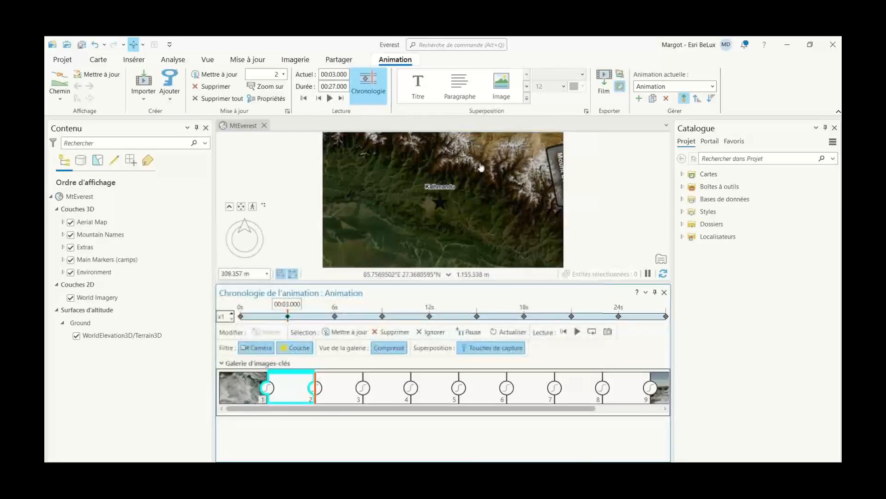
{"action": "left_click", "coordinate": [341, 390]}
{"action": "left_click", "coordinate": [392, 398]}
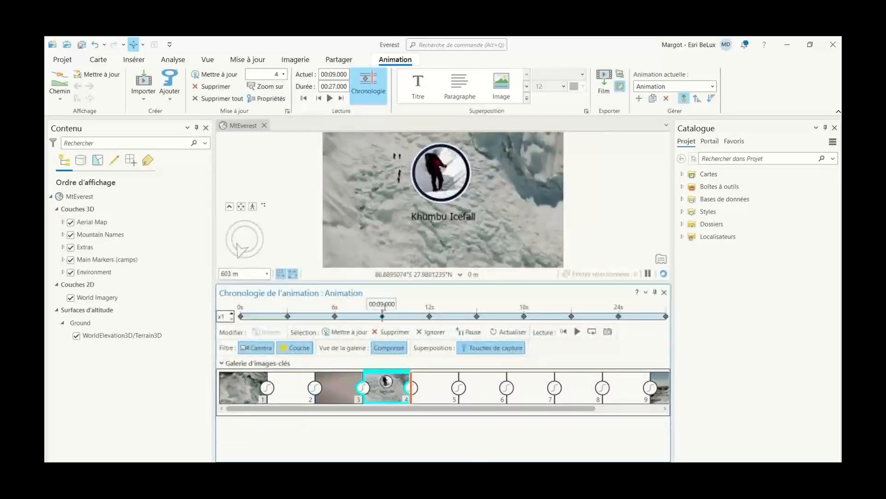
{"action": "left_click", "coordinate": [304, 99]}
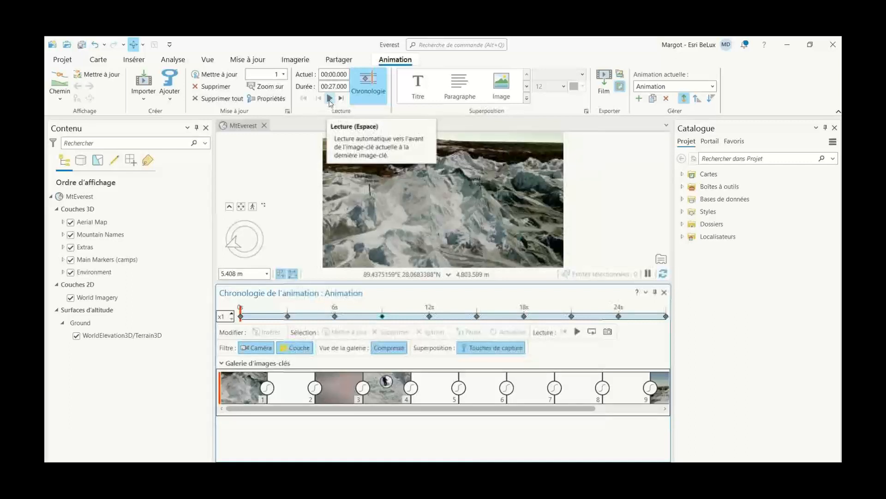
Step: Play the whole animation, and view keyframe 2 and keyframes 5 to 9 in the gallery
{"action": "left_click", "coordinate": [330, 99]}
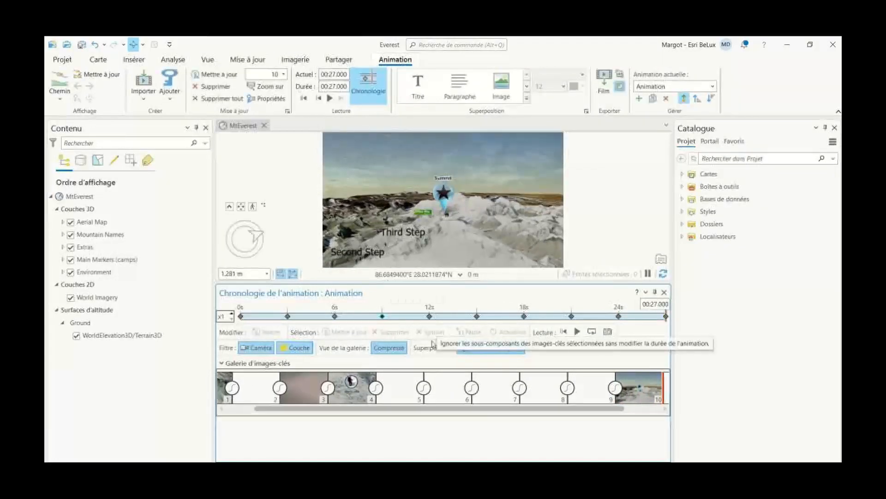
{"action": "left_click", "coordinate": [256, 387]}
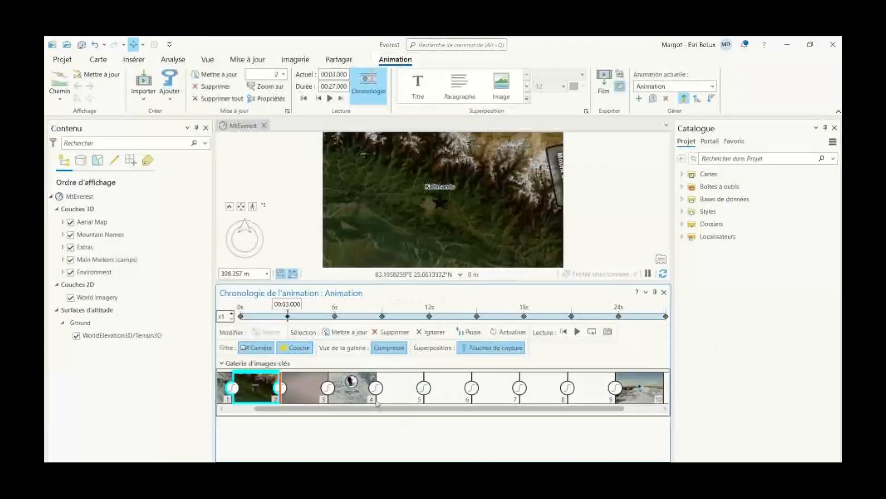
{"action": "left_click", "coordinate": [400, 392]}
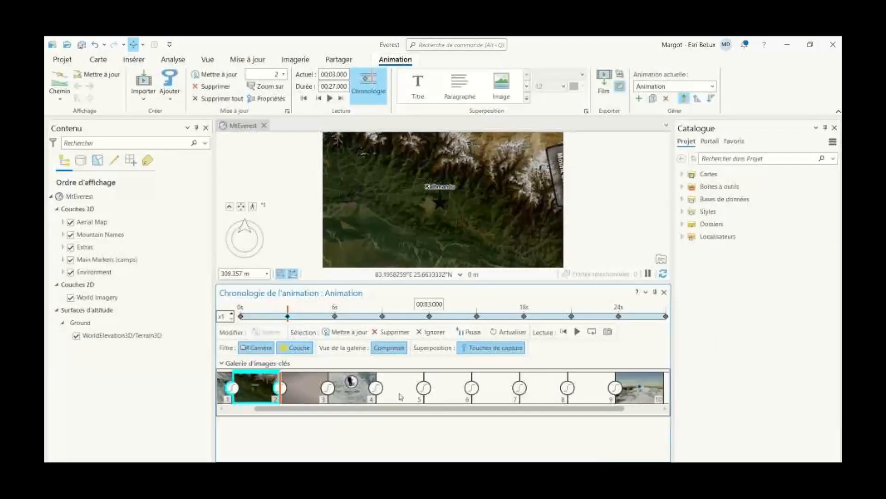
{"action": "left_click", "coordinate": [447, 393]}
{"action": "left_click", "coordinate": [499, 395]}
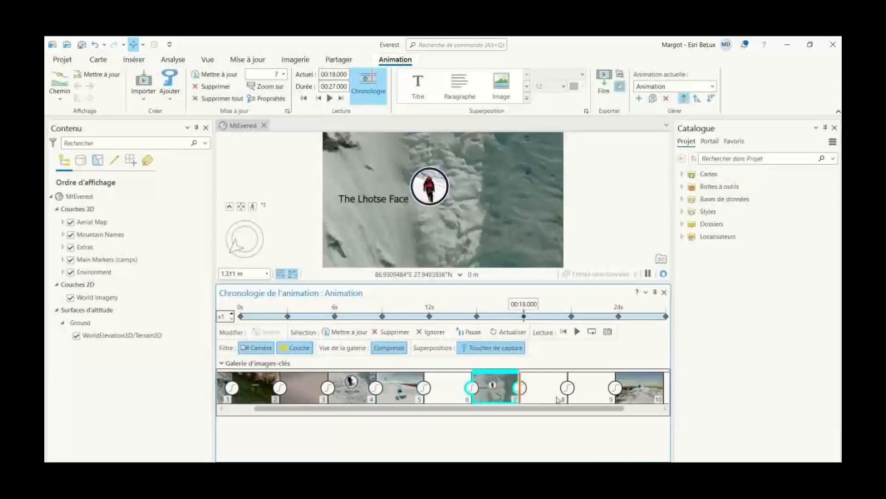
{"action": "key", "text": "Right"}
{"action": "key", "text": "Right"}
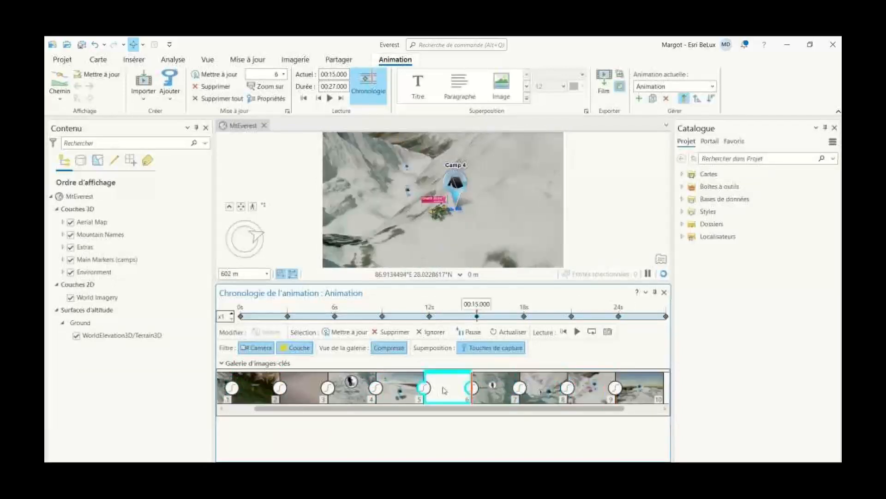
{"action": "left_click", "coordinate": [444, 390]}
{"action": "left_click_drag", "start_coordinate": [408, 412], "coordinate": [337, 409]}
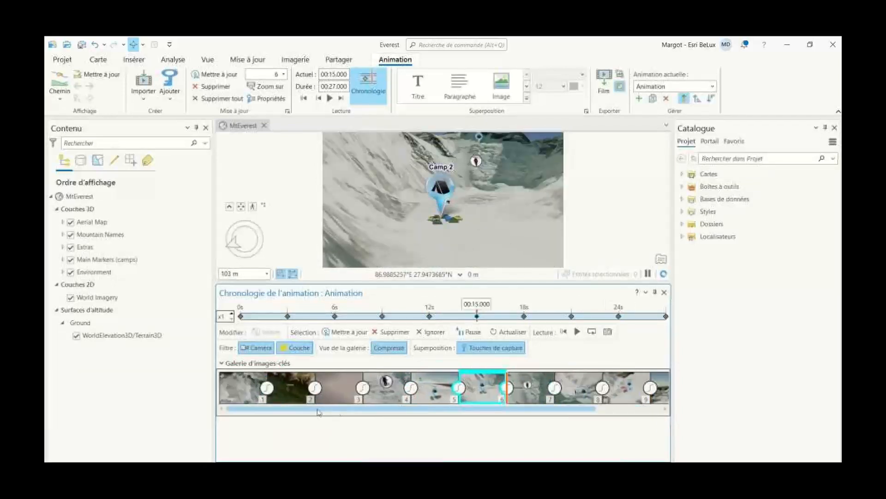
Step: Delete the Kathmandu keyframe from the animation and insert a pause after the Base Camp keyframe
{"action": "left_click", "coordinate": [290, 392]}
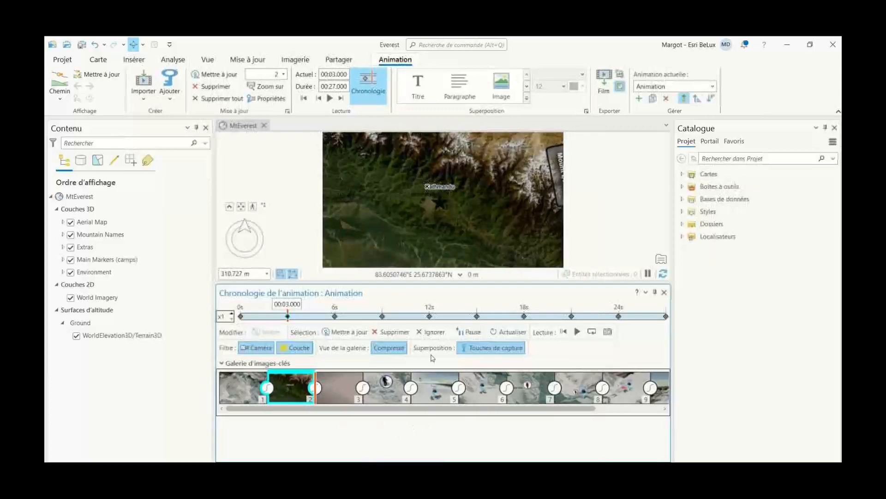
{"action": "left_click", "coordinate": [391, 333]}
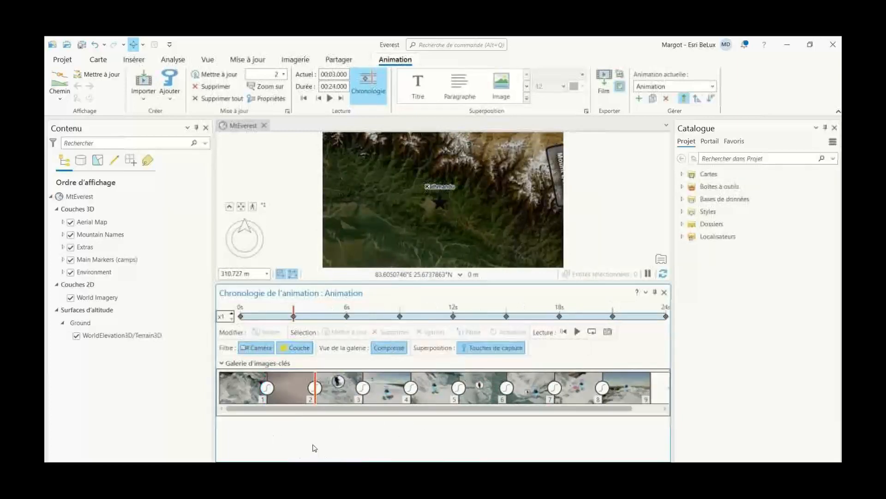
{"action": "left_click", "coordinate": [283, 385]}
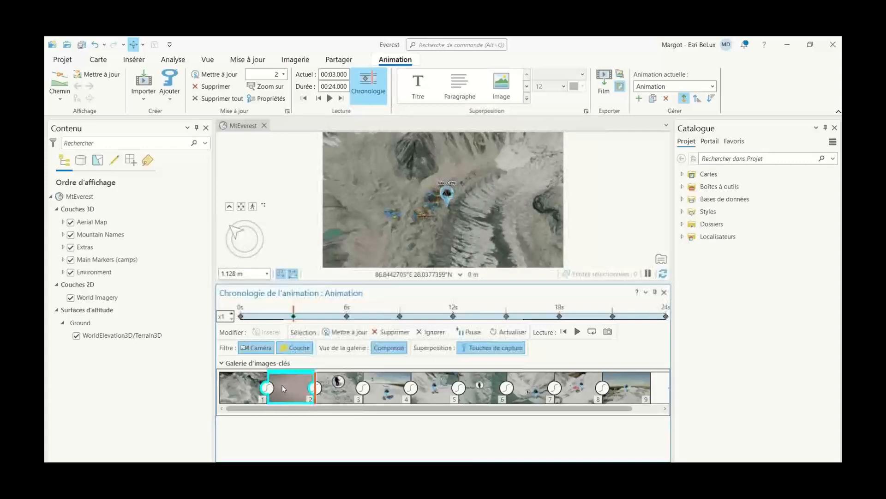
{"action": "left_click", "coordinate": [469, 332]}
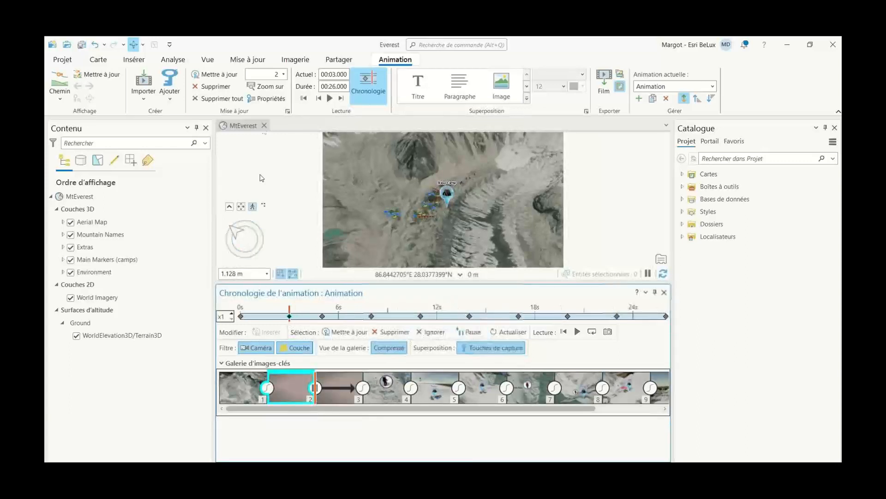
Step: Open the animation properties and try to set the length of the pause at keyframe 3 to 00:01.000
{"action": "left_click", "coordinate": [265, 98]}
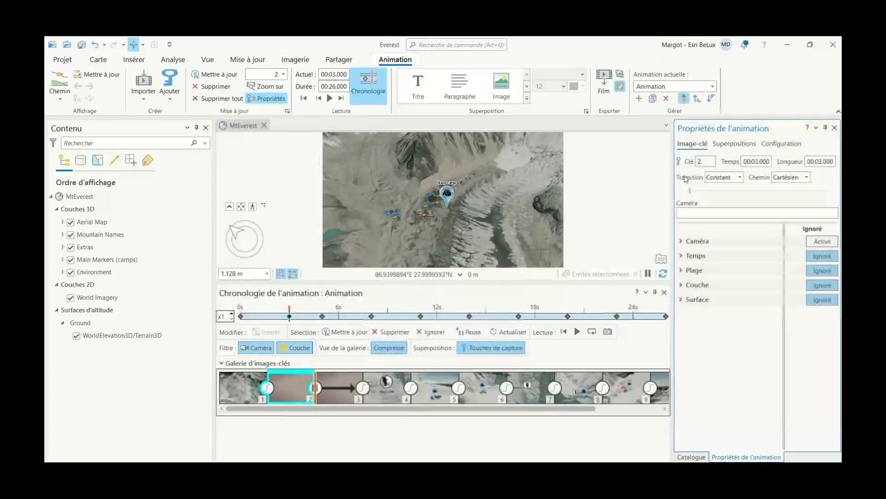
{"action": "left_click", "coordinate": [334, 385]}
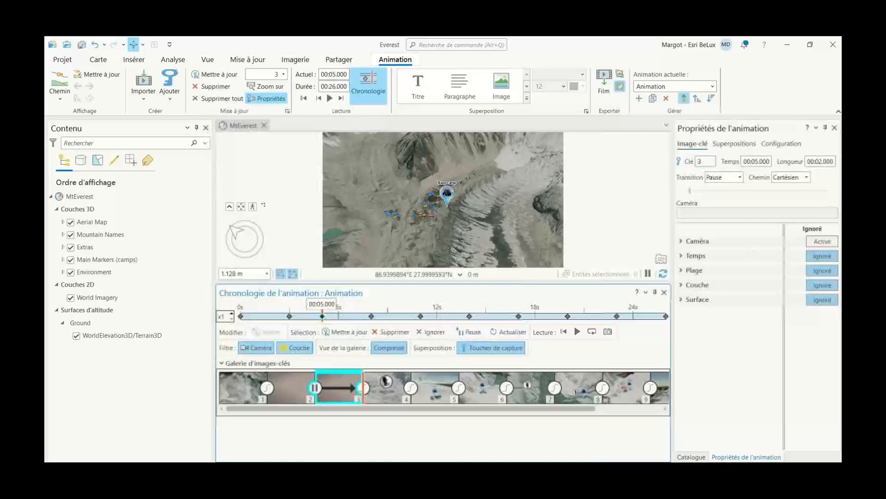
{"action": "left_click", "coordinate": [819, 161]}
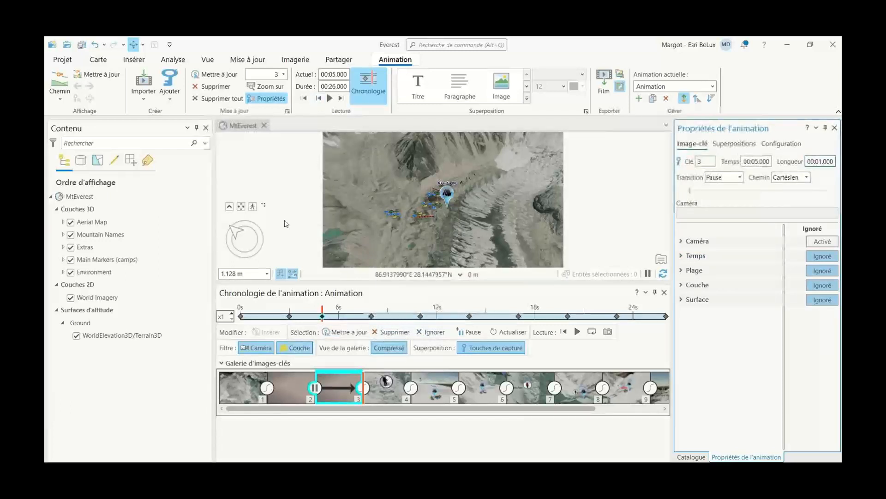
Step: Play the edited animation from the beginning and stop it at Camp 1
{"action": "left_click", "coordinate": [304, 98]}
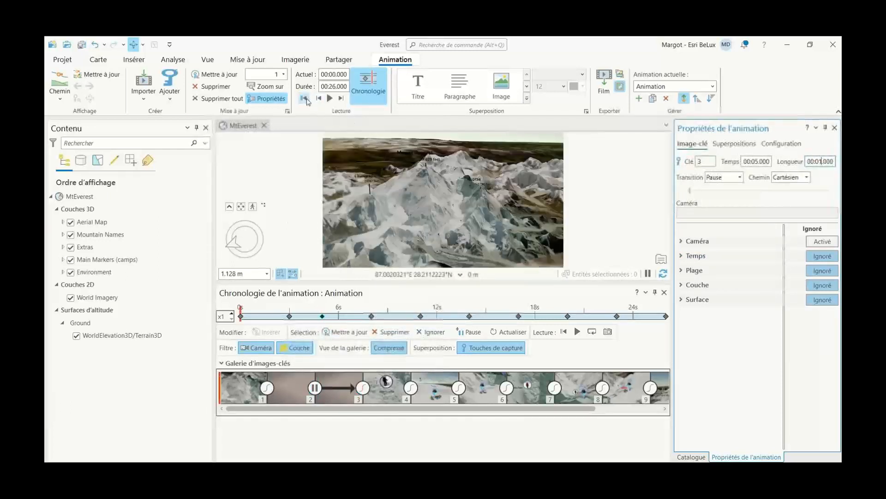
{"action": "left_click", "coordinate": [330, 98]}
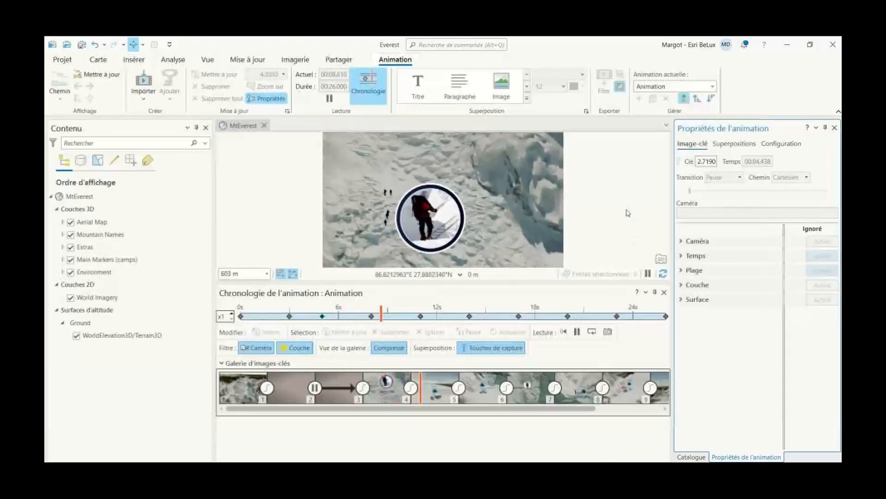
{"action": "left_click", "coordinate": [329, 99]}
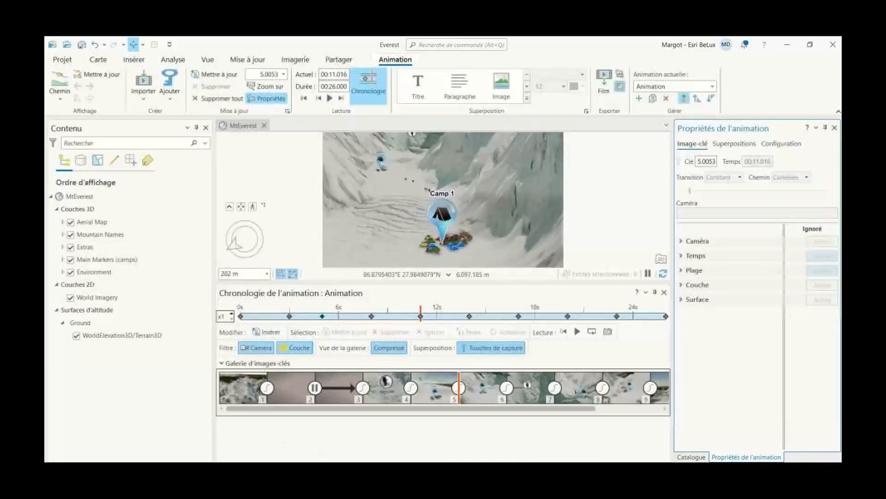
Step: Replay the flight from just before Camp 3 to just past Camp 4, starting shortly before keyframe 8
{"action": "left_click", "coordinate": [581, 391]}
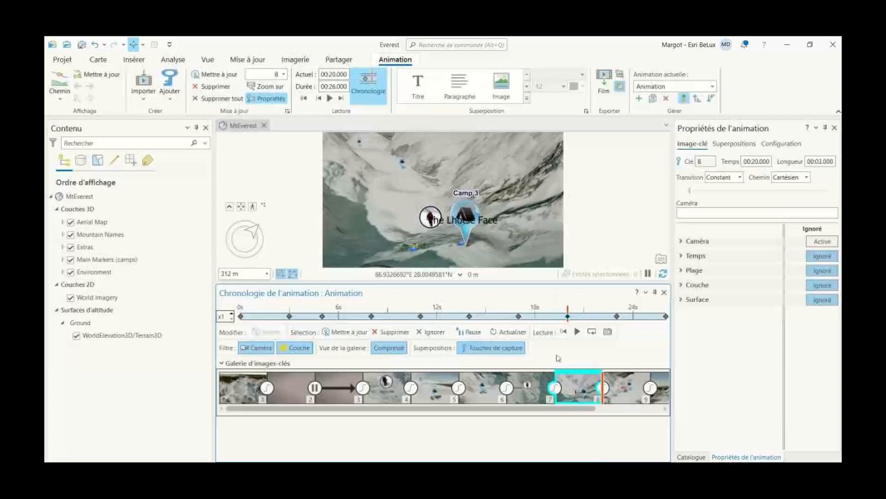
{"action": "left_click", "coordinate": [550, 316]}
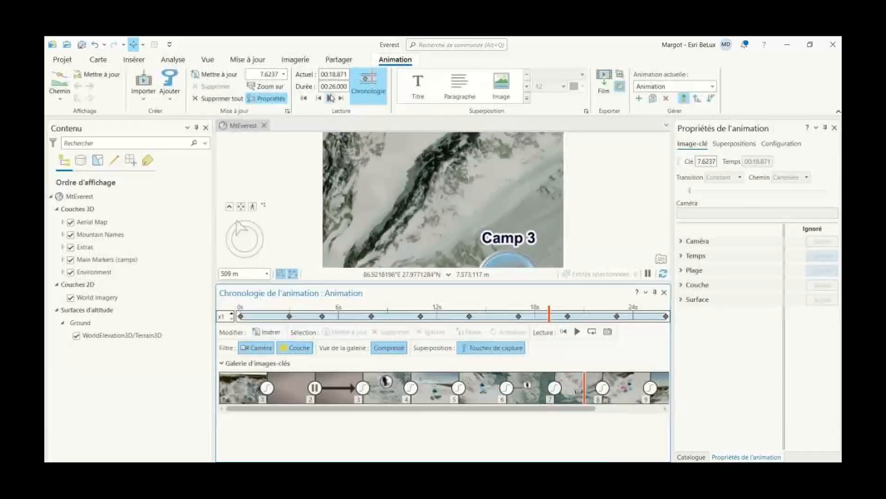
{"action": "left_click", "coordinate": [330, 98]}
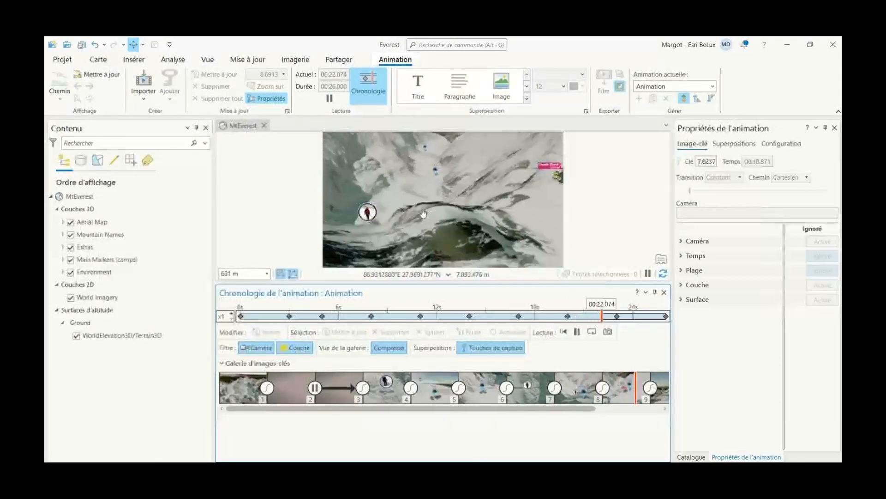
{"action": "left_click", "coordinate": [331, 100]}
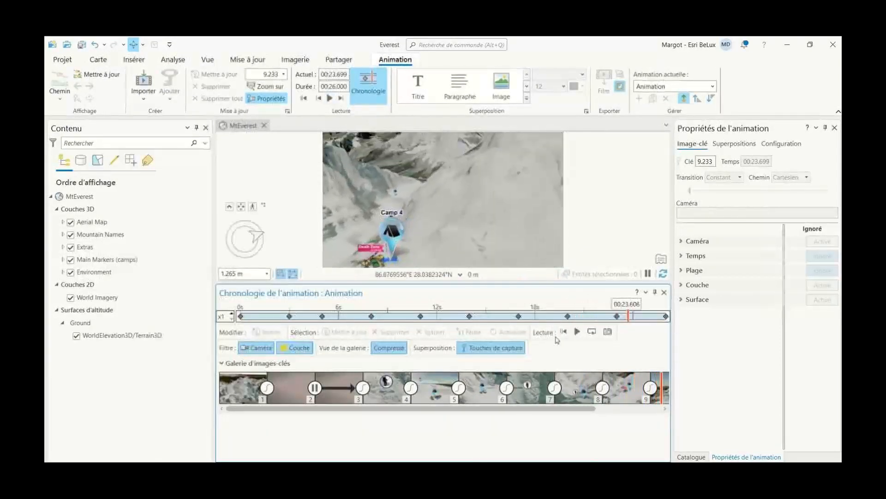
Step: Set the camera transition between keyframes 8 and 9 to Par saut and adjust its hop height
{"action": "left_click", "coordinate": [575, 389]}
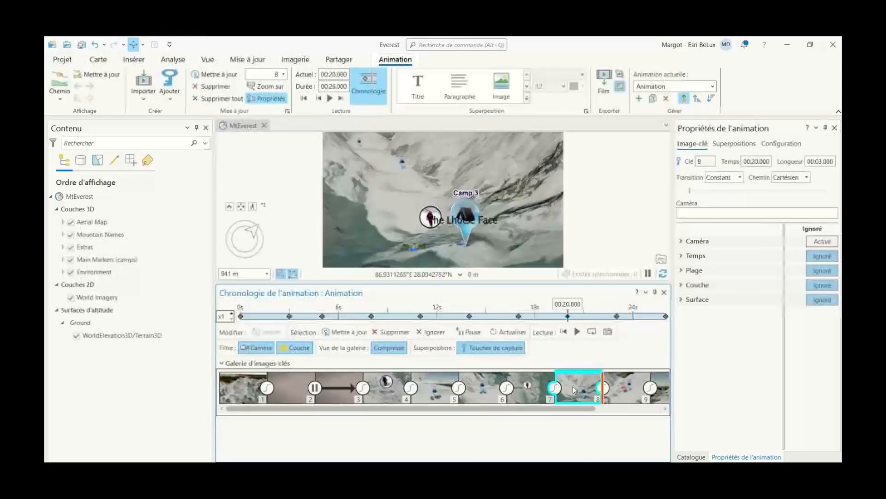
{"action": "right_click", "coordinate": [603, 388]}
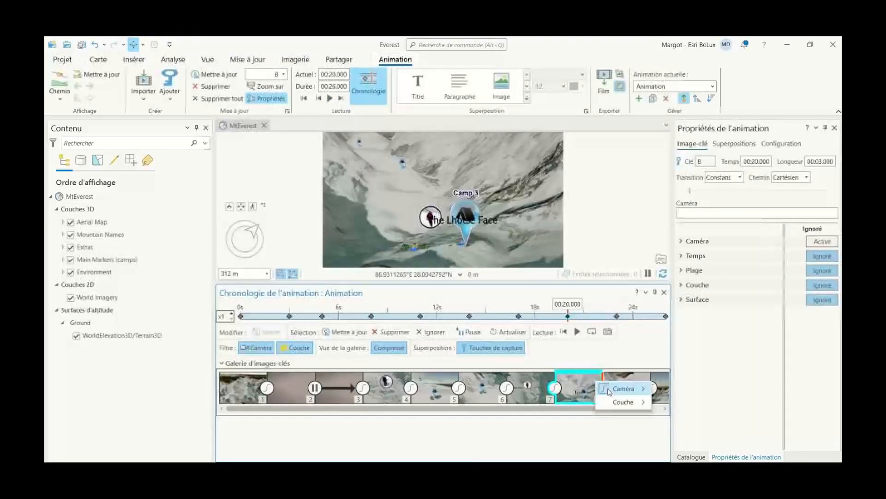
{"action": "mouse_move", "coordinate": [615, 389]}
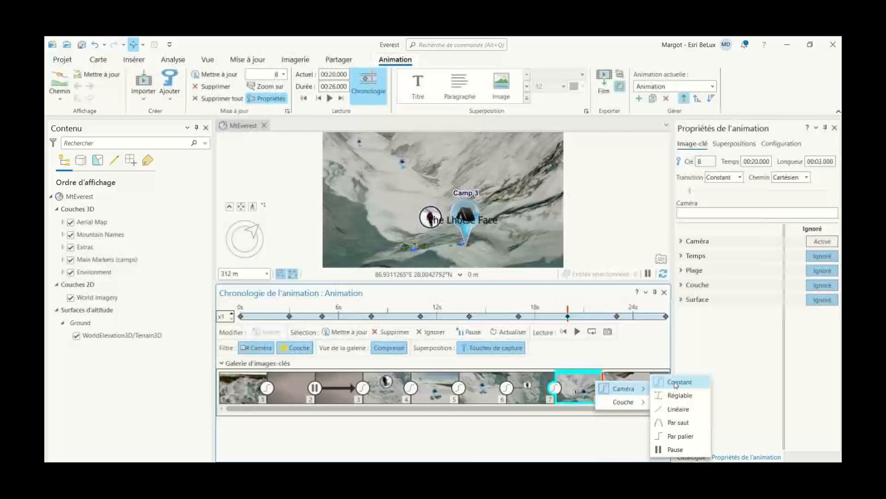
{"action": "left_click", "coordinate": [685, 424]}
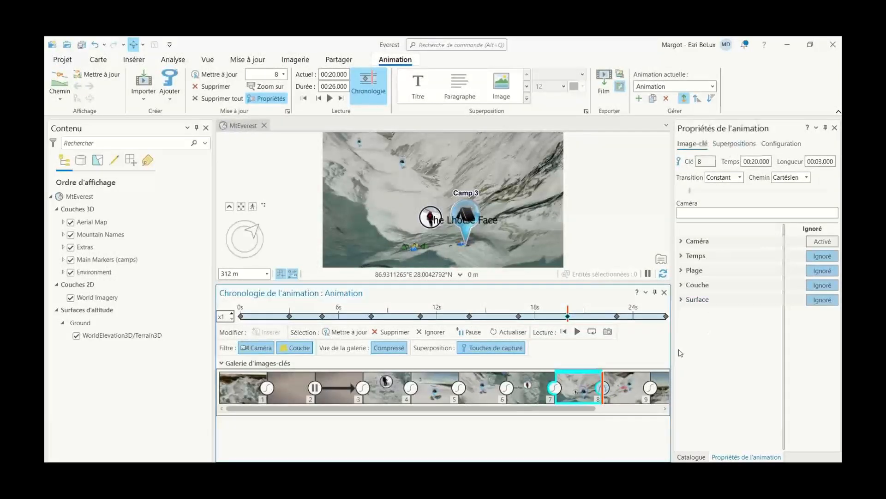
{"action": "right_click", "coordinate": [608, 391]}
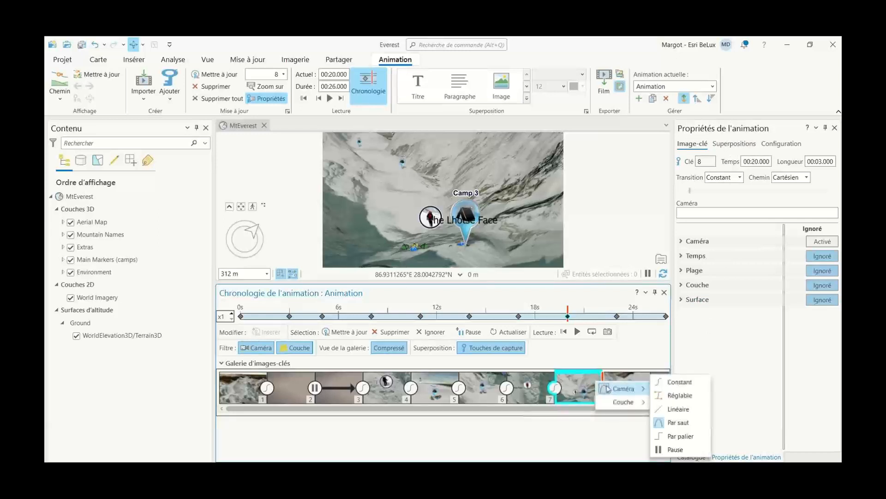
{"action": "left_click", "coordinate": [625, 381]}
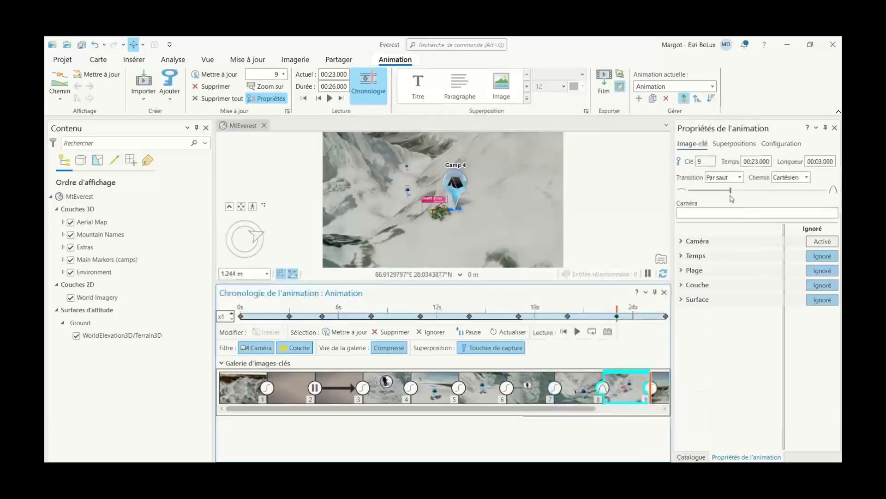
{"action": "left_click_drag", "start_coordinate": [732, 194], "coordinate": [755, 193]}
Step: Display the animation's path and keyframes (Chemin et images-clés) in the scene, and enlarge the scene view to inspect the hop
{"action": "scroll", "coordinate": [413, 220], "scroll_direction": "down", "scroll_amount": 3}
{"action": "scroll", "coordinate": [414, 221], "scroll_direction": "down", "scroll_amount": 1}
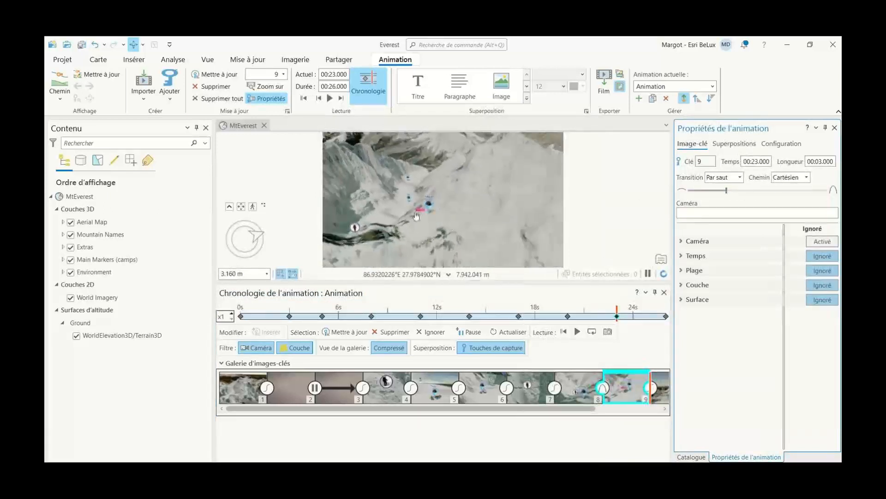
{"action": "left_click", "coordinate": [60, 95]}
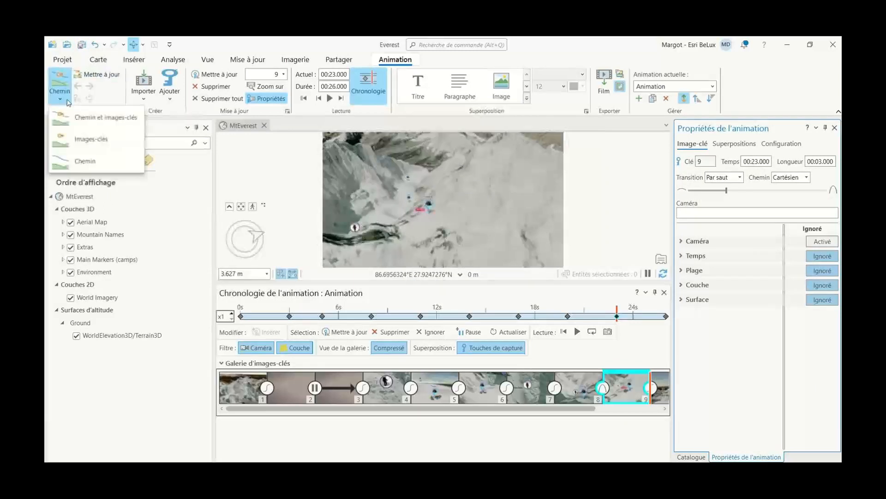
{"action": "left_click", "coordinate": [106, 118]}
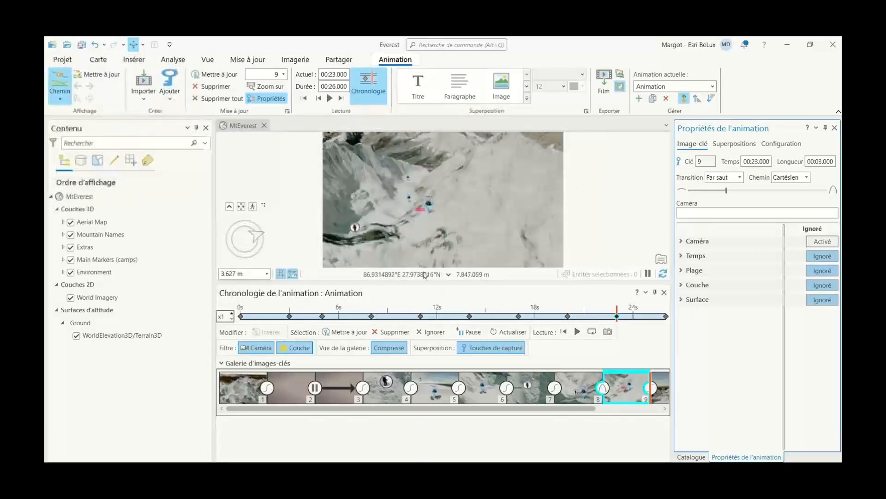
{"action": "left_click_drag", "start_coordinate": [429, 290], "coordinate": [430, 345]}
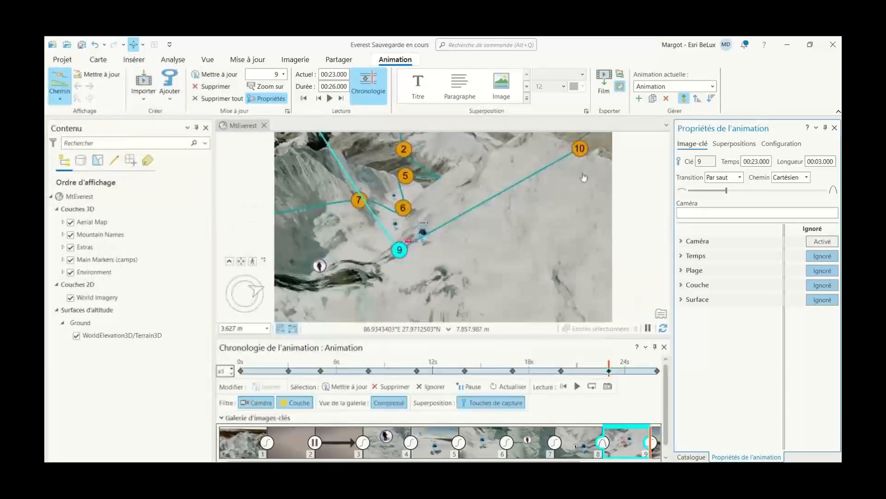
{"action": "scroll", "coordinate": [349, 257], "scroll_direction": "down", "scroll_amount": 3}
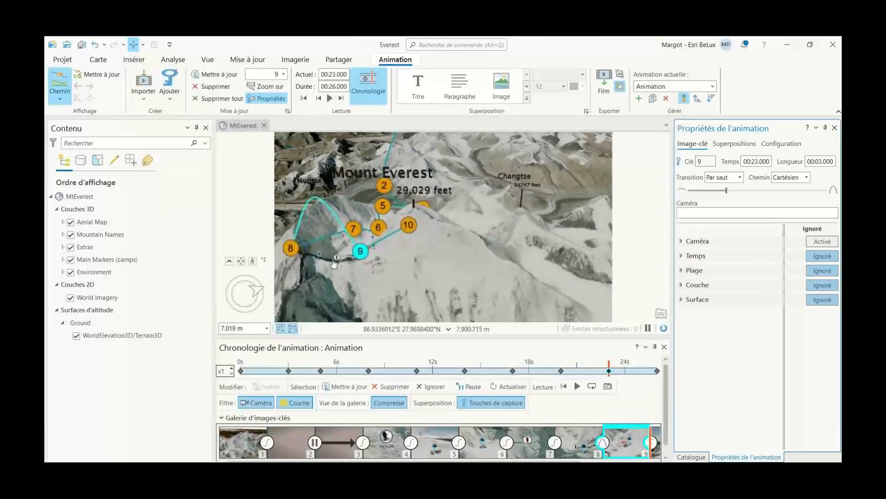
{"action": "left_click", "coordinate": [351, 268]}
{"action": "left_click_drag", "start_coordinate": [351, 268], "coordinate": [414, 273]}
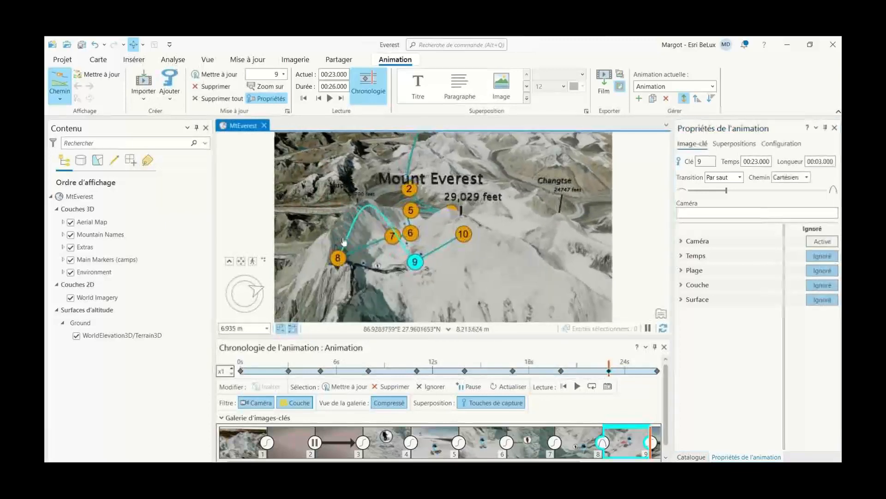
Step: Lower the hop height of the Par saut transition into keyframe 9 and return the animation to keyframe 8
{"action": "left_click", "coordinate": [727, 192]}
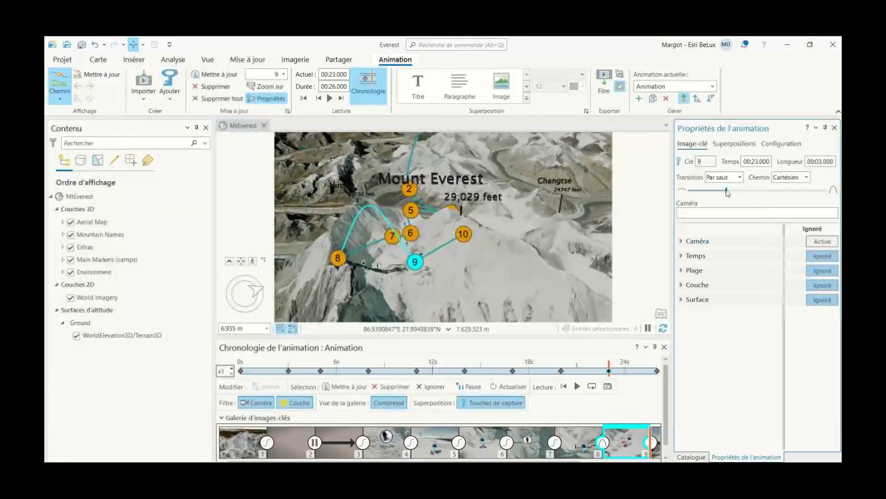
{"action": "left_click_drag", "start_coordinate": [709, 193], "coordinate": [698, 193]}
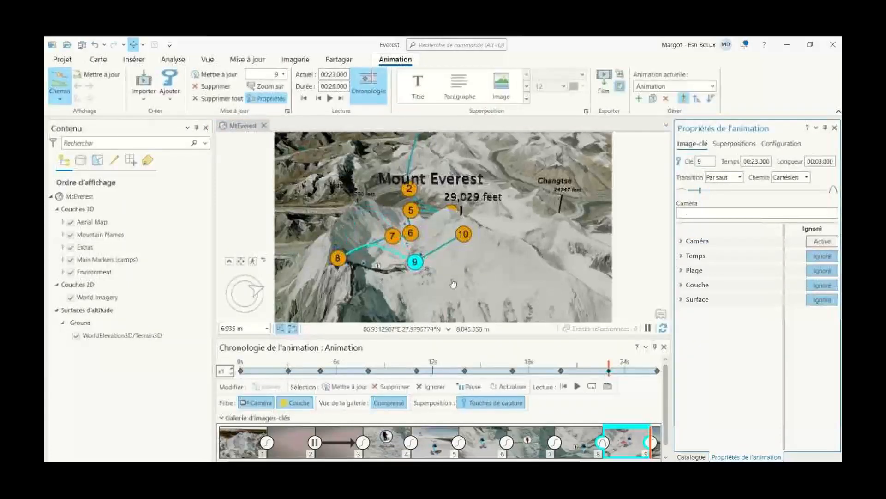
{"action": "left_click", "coordinate": [612, 363]}
{"action": "left_click", "coordinate": [318, 98]}
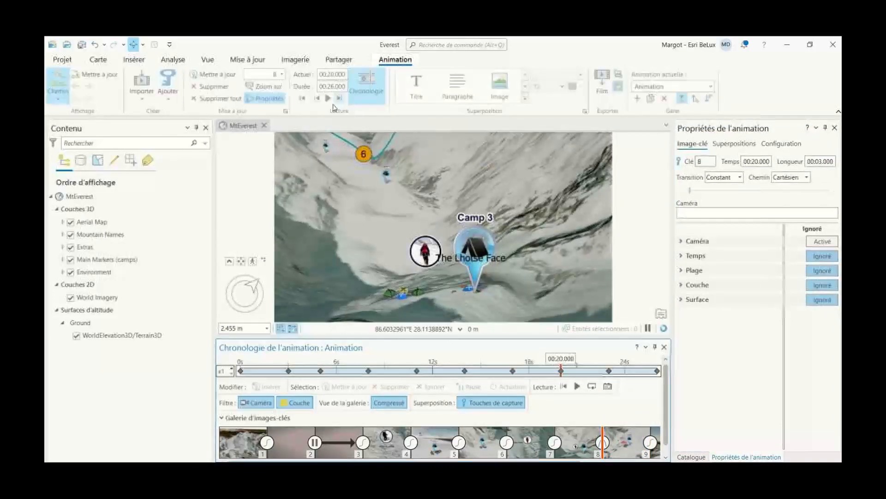
Step: Play the Everest animation from keyframe 8 to its end at the summit, and open the film export settings before closing the demo
{"action": "left_click", "coordinate": [328, 98]}
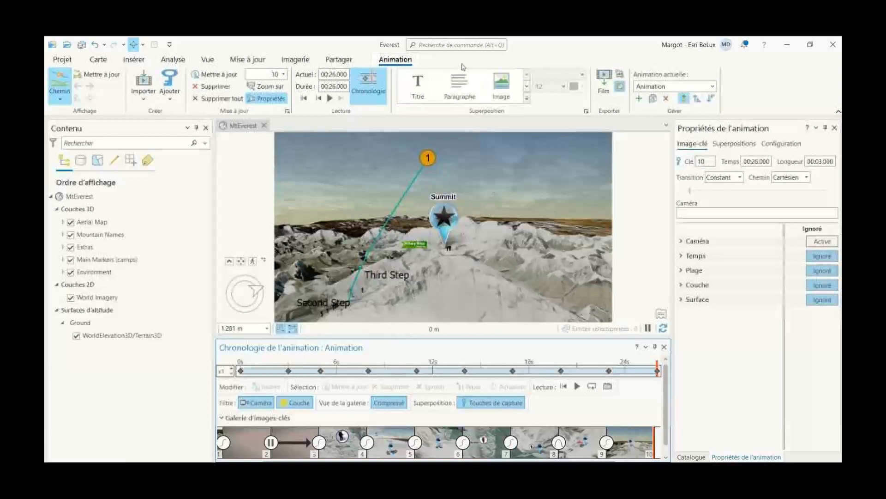
{"action": "left_click", "coordinate": [604, 90]}
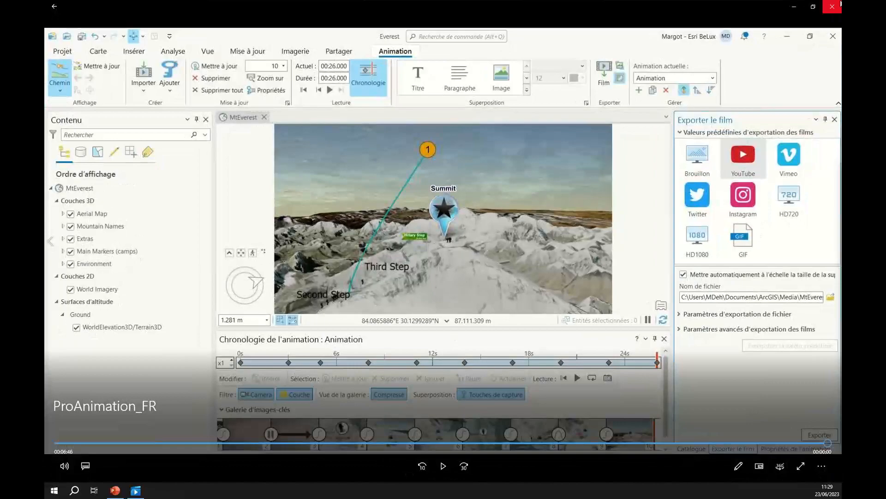
{"action": "left_click", "coordinate": [832, 8]}
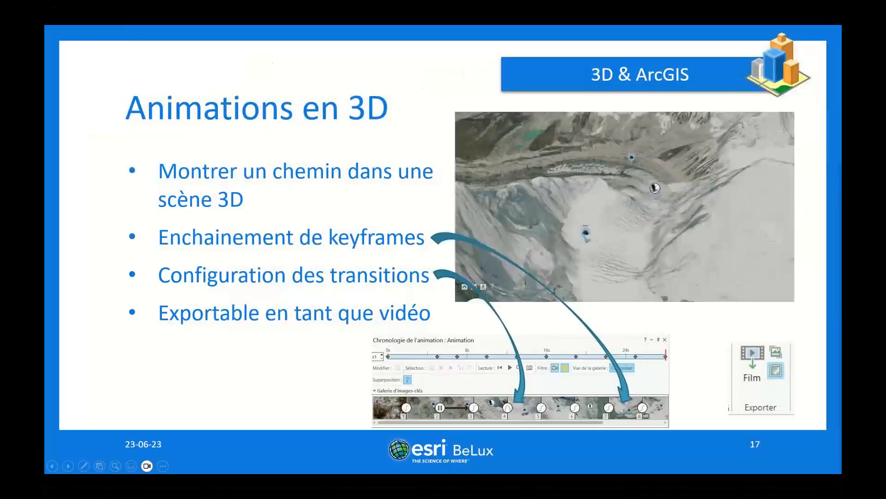
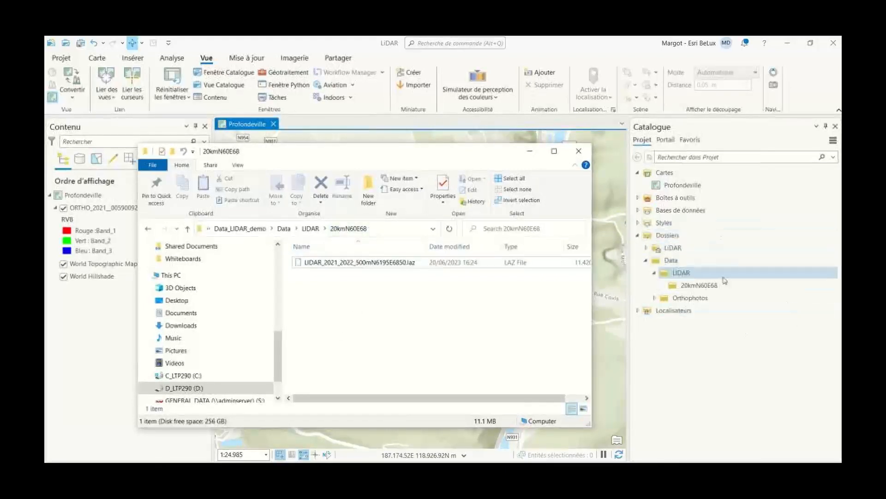
Step: Compare the 20kmN60E68 folder in the project catalogue with its LAZ file in File Explorer, and return to the LiDAR project
{"action": "left_click", "coordinate": [710, 290]}
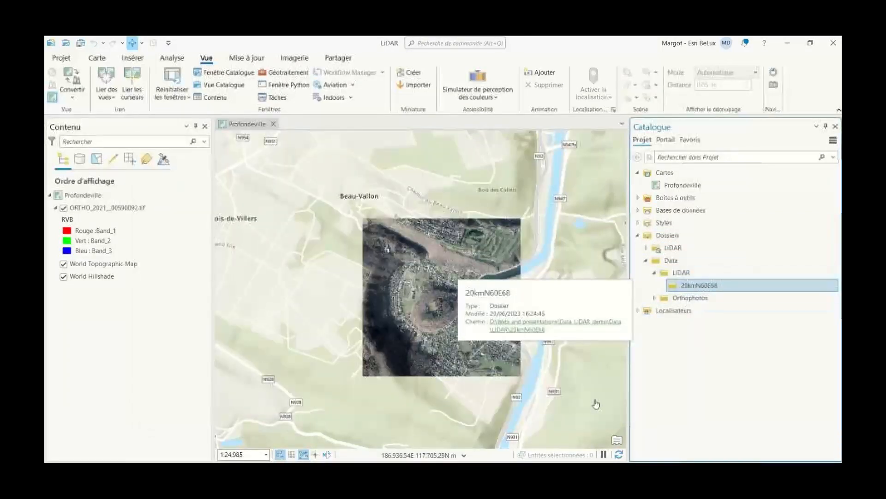
{"action": "key", "text": "alt+Tab"}
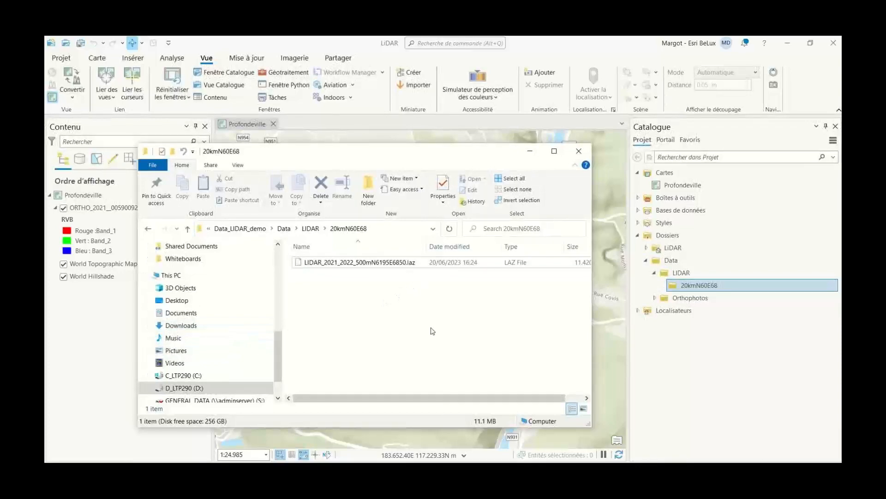
{"action": "left_click", "coordinate": [530, 152]}
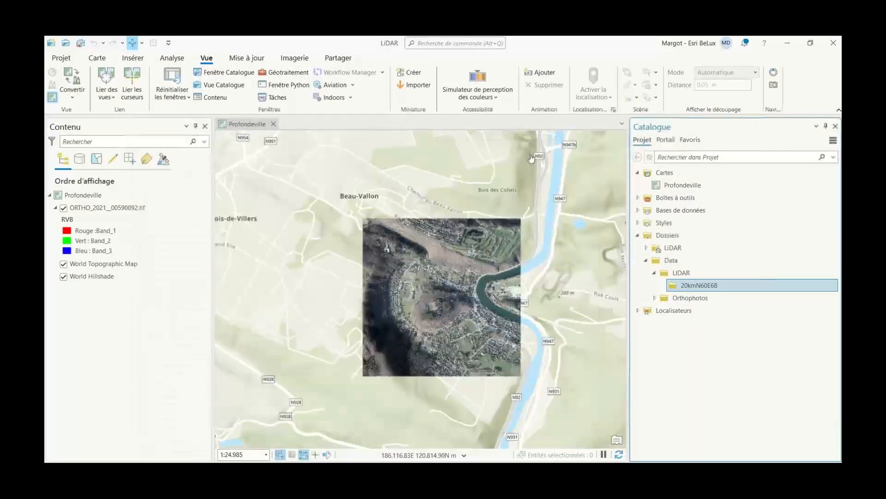
Step: Open the Convertir des fichiers LAS geoprocessing tool and set LIDAR_2021_2022_500mN6195E6850.laz from the 20kmN60E68 folder as its LAS input
{"action": "left_click", "coordinate": [136, 59]}
{"action": "left_click", "coordinate": [171, 58]}
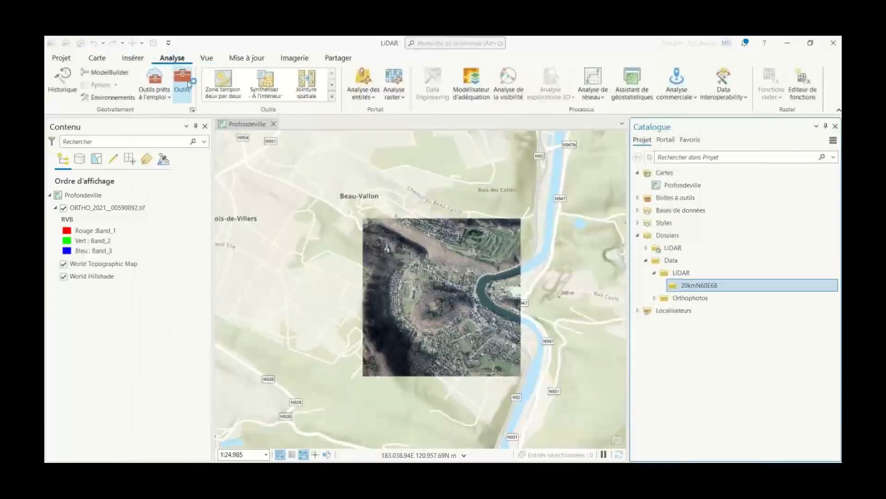
{"action": "left_click", "coordinate": [182, 88]}
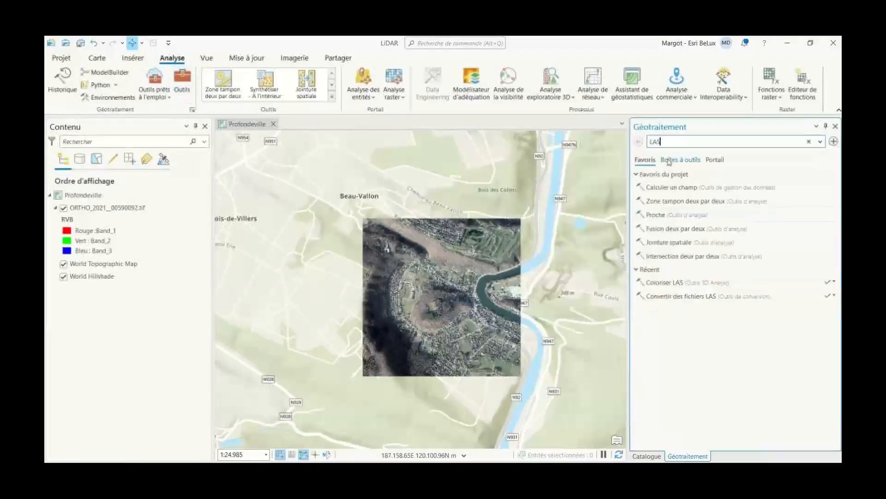
{"action": "left_click", "coordinate": [697, 301]}
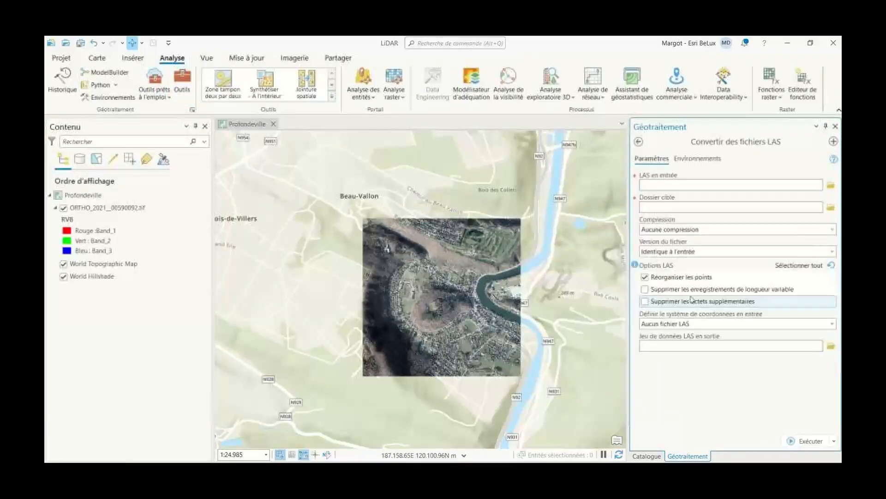
{"action": "left_click", "coordinate": [831, 186]}
{"action": "double_click", "coordinate": [431, 190]}
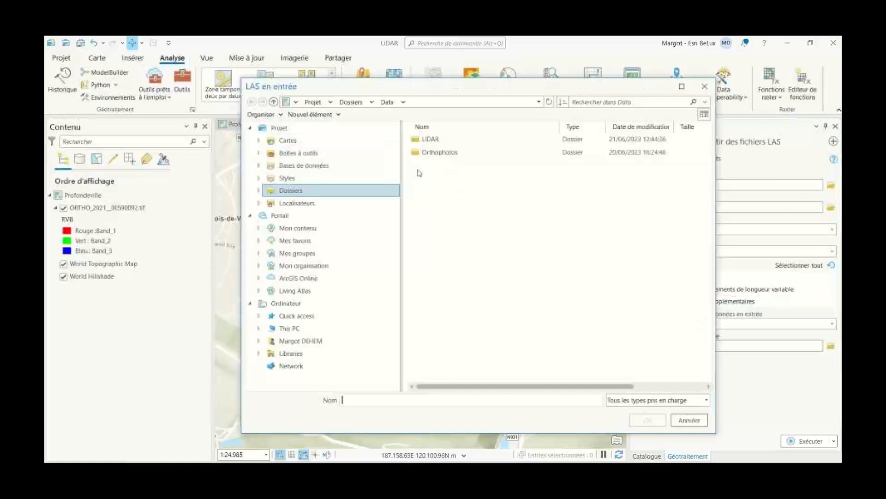
{"action": "double_click", "coordinate": [450, 143]}
{"action": "double_click", "coordinate": [454, 141]}
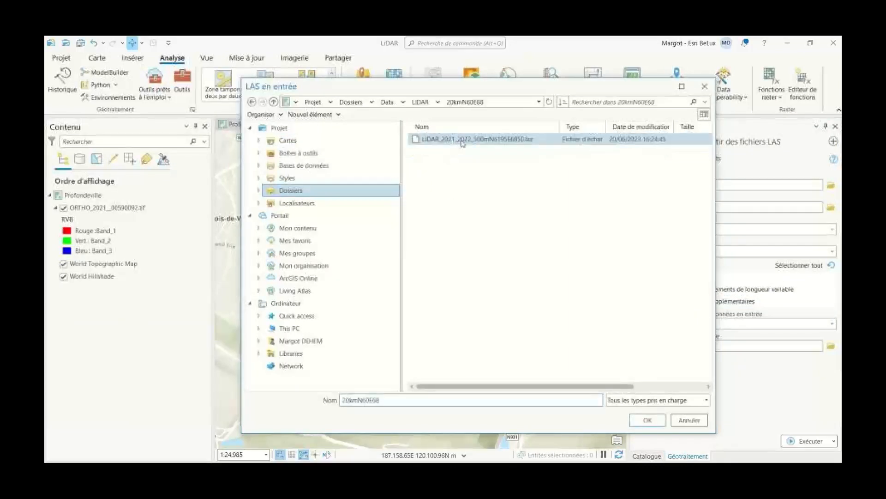
{"action": "left_click", "coordinate": [508, 143]}
{"action": "double_click", "coordinate": [508, 141]}
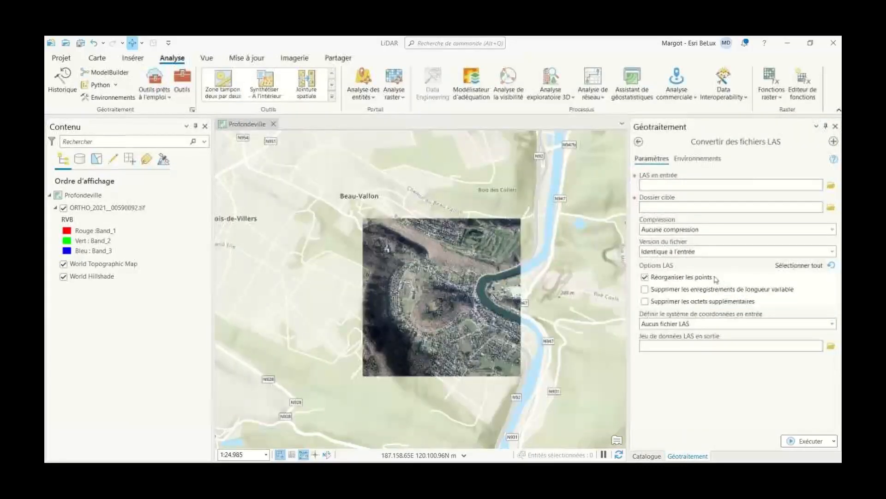
Step: Set 20kmN60E68 as the target folder and run the LAS conversion without compression
{"action": "left_click", "coordinate": [835, 212]}
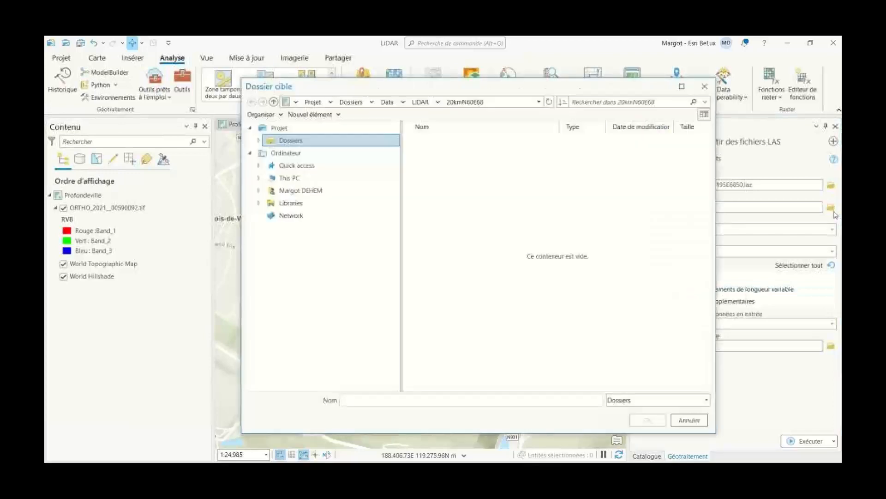
{"action": "left_click", "coordinate": [421, 102]}
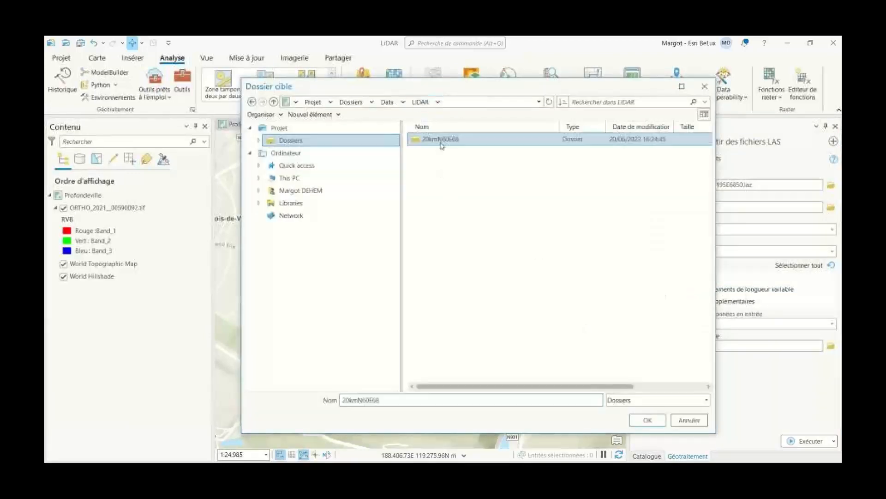
{"action": "left_click", "coordinate": [647, 420]}
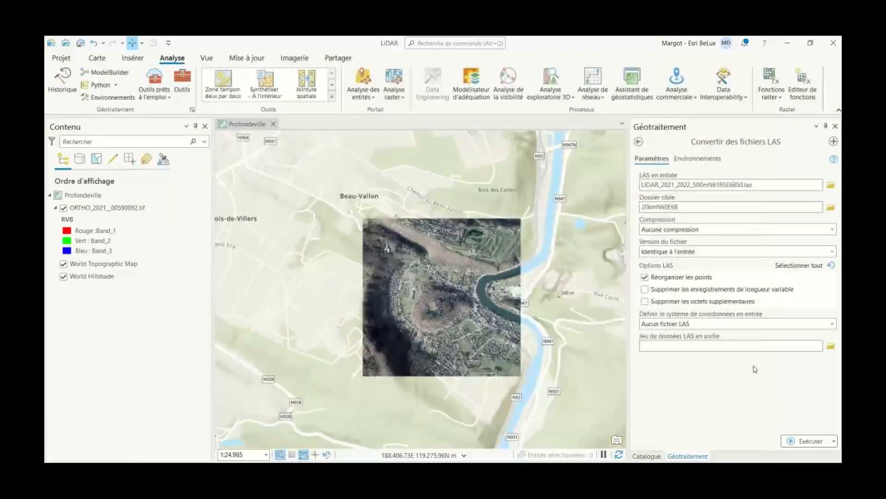
{"action": "left_click", "coordinate": [809, 441]}
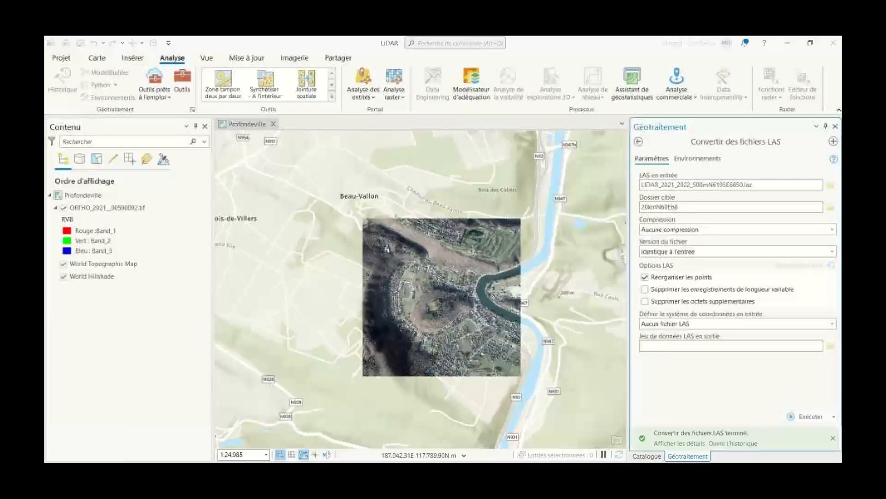
Step: Refresh the 20kmN60E68 folder in the project catalogue and add the converted LAS file to the Profondeville map
{"action": "left_click", "coordinate": [658, 457]}
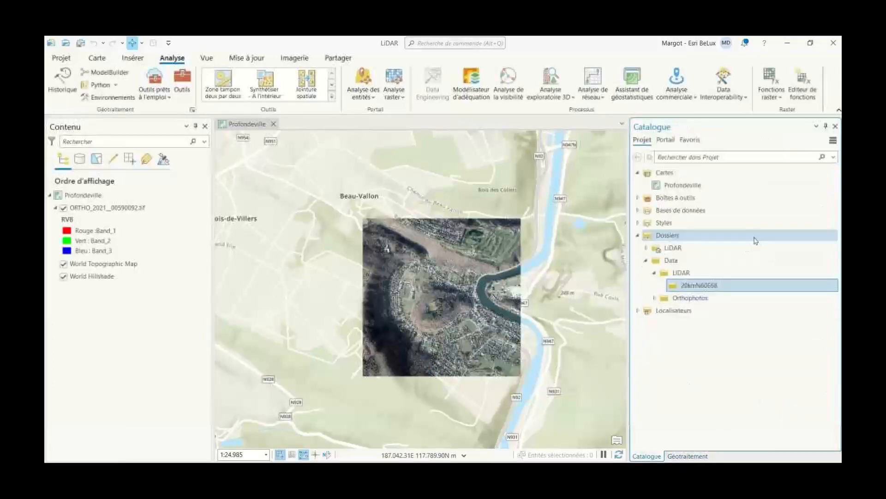
{"action": "right_click", "coordinate": [699, 285]}
{"action": "left_click", "coordinate": [562, 290]}
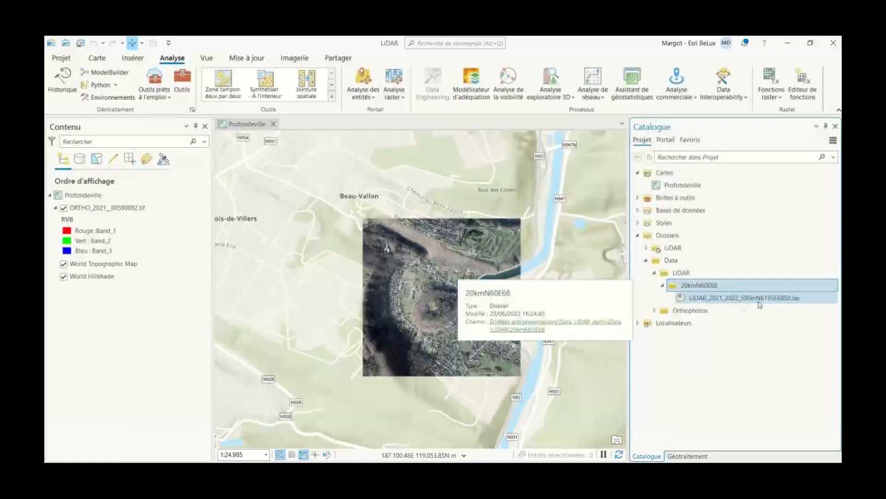
{"action": "left_click_drag", "start_coordinate": [779, 301], "coordinate": [697, 293]}
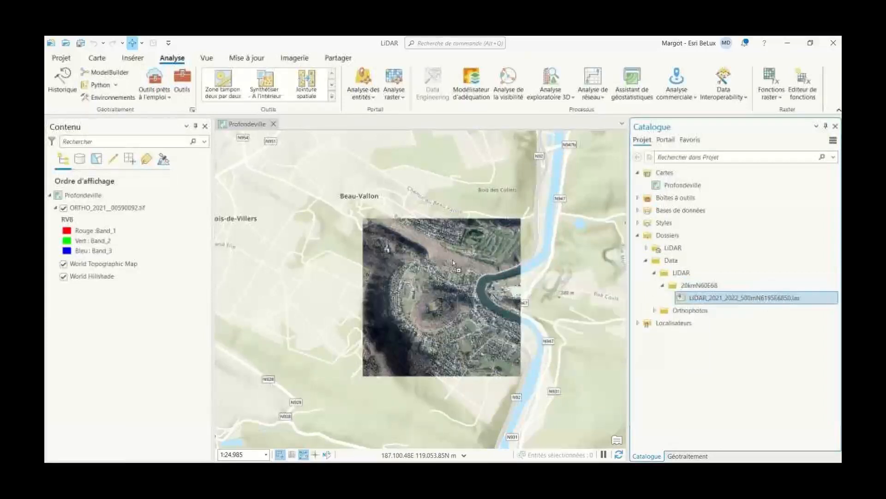
{"action": "left_click_drag", "start_coordinate": [453, 263], "coordinate": [454, 264]}
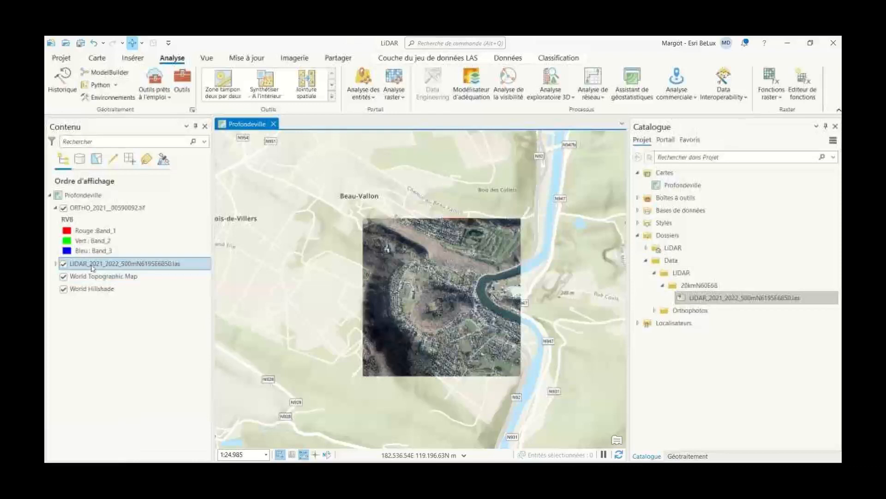
Step: Move the LiDAR layer above the ORTHO_2021 orthophoto, display its points in close-up and expand its elevation legend
{"action": "left_click_drag", "start_coordinate": [107, 267], "coordinate": [103, 208]}
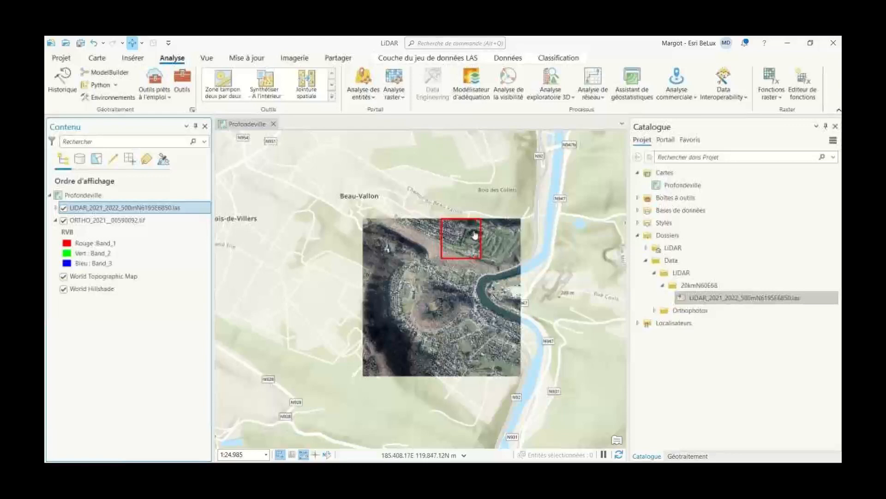
{"action": "scroll", "coordinate": [475, 233], "scroll_direction": "up", "scroll_amount": 3}
{"action": "scroll", "coordinate": [475, 233], "scroll_direction": "up", "scroll_amount": 1}
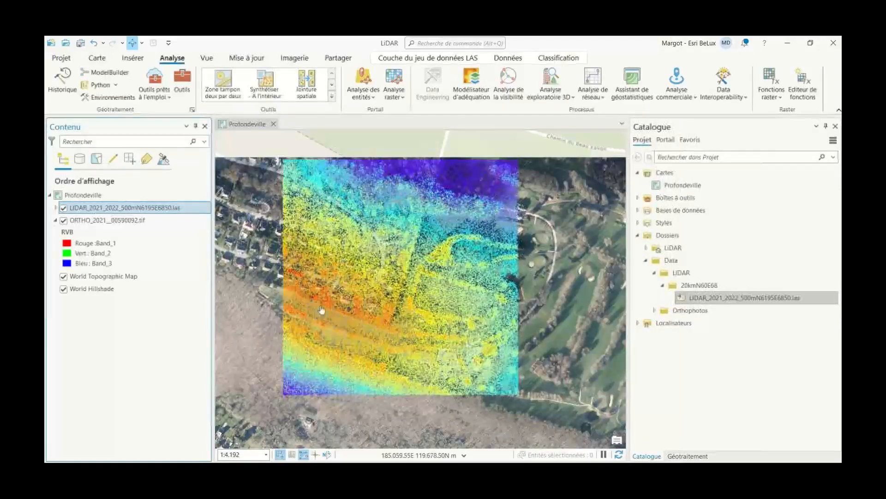
{"action": "left_click", "coordinate": [55, 208]}
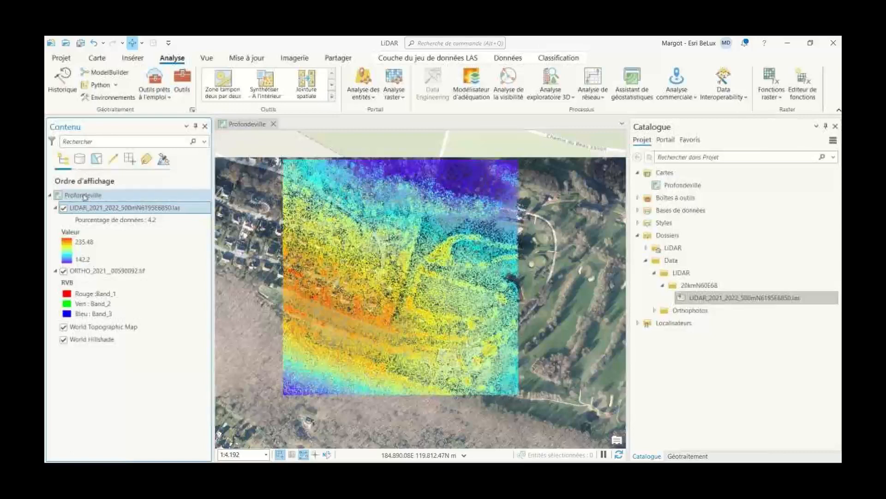
Step: Convert the Profondeville map to a local scene and view the LiDAR point cloud obliquely in 3D
{"action": "left_click", "coordinate": [207, 58]}
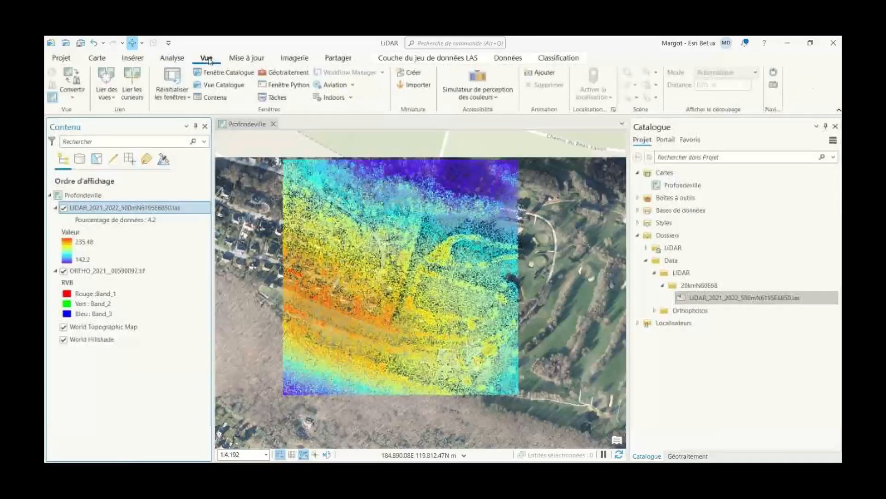
{"action": "left_click", "coordinate": [70, 98]}
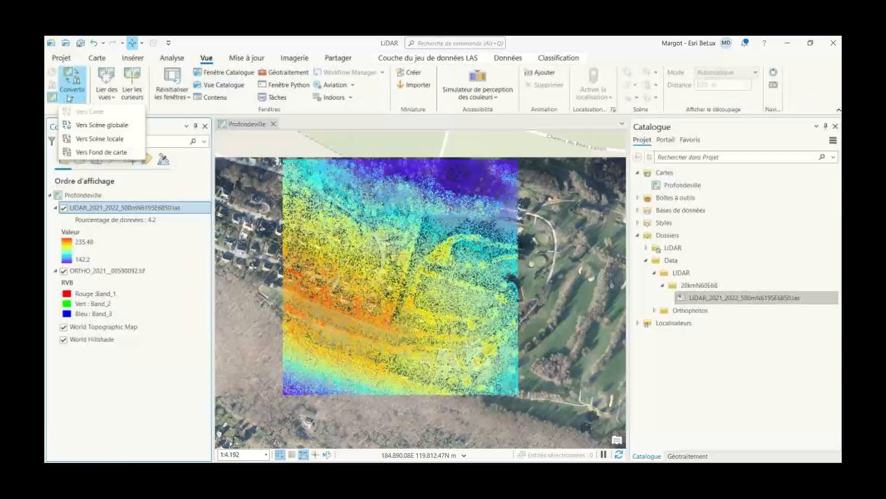
{"action": "left_click", "coordinate": [113, 144]}
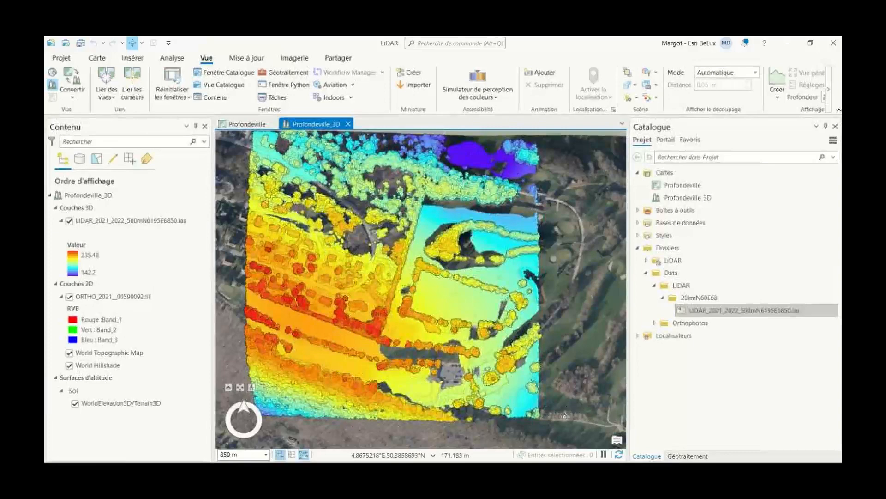
{"action": "middle_click_drag", "start_coordinate": [565, 415], "coordinate": [492, 395]}
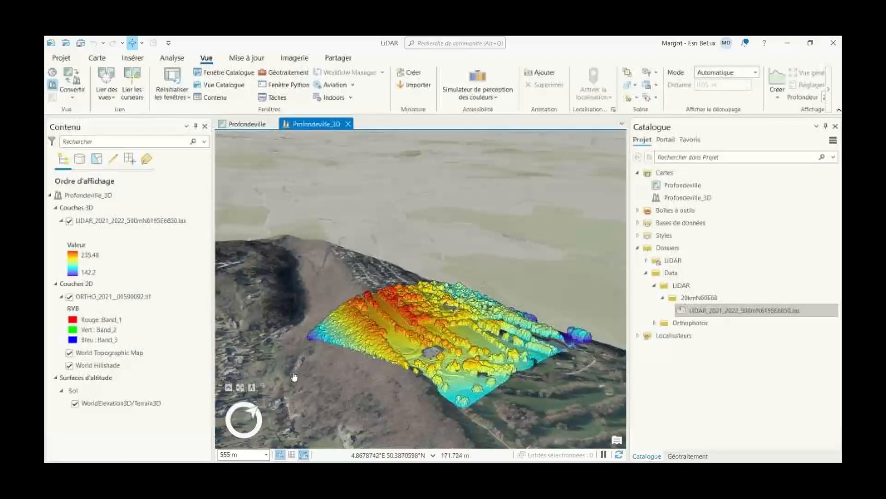
Step: Hide the LiDAR layer to examine the draped orthophoto alone, and show it again to compare the trees and relief up close
{"action": "left_click", "coordinate": [69, 221]}
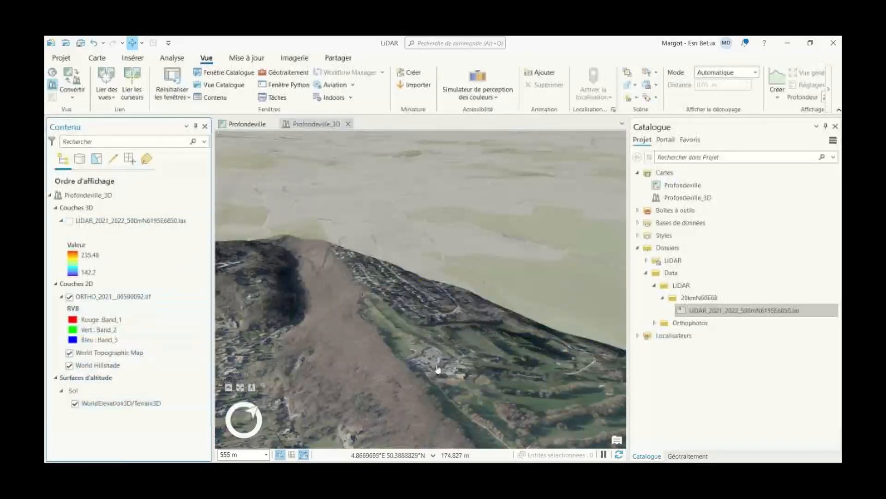
{"action": "scroll", "coordinate": [387, 371], "scroll_direction": "up", "scroll_amount": 3}
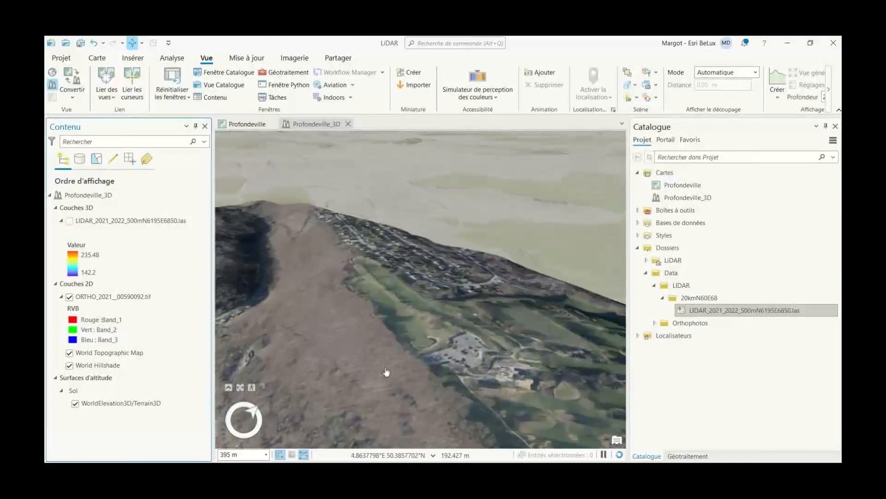
{"action": "scroll", "coordinate": [391, 315], "scroll_direction": "up", "scroll_amount": 2}
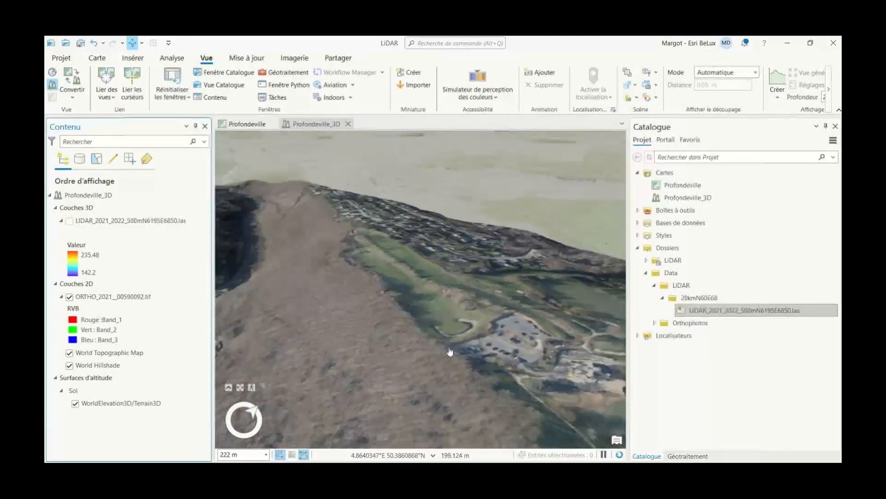
{"action": "scroll", "coordinate": [450, 353], "scroll_direction": "down", "scroll_amount": 3}
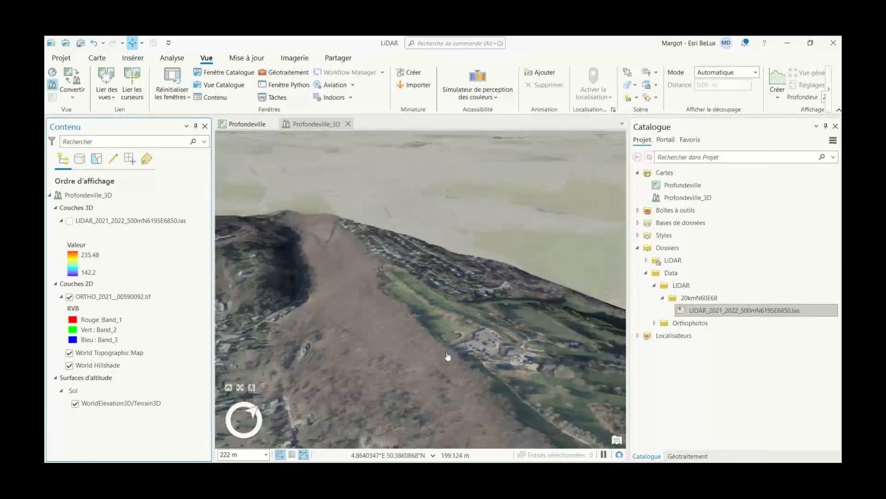
{"action": "left_click", "coordinate": [69, 222]}
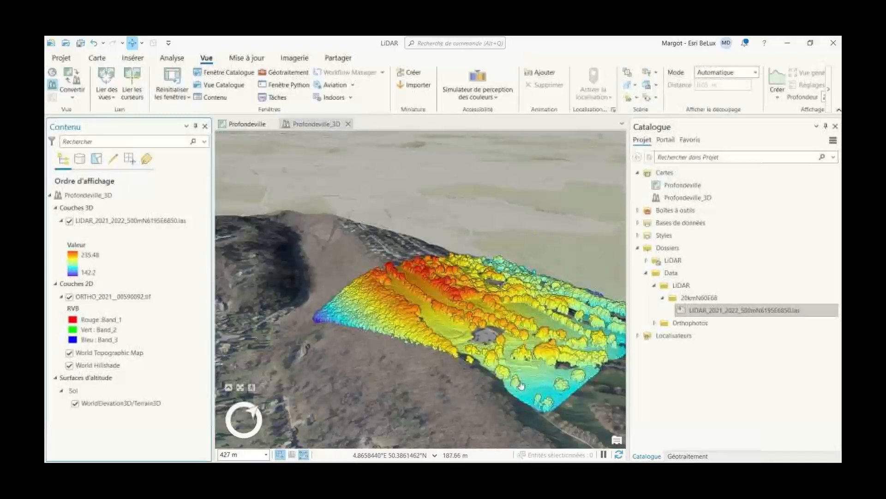
{"action": "scroll", "coordinate": [519, 392], "scroll_direction": "up", "scroll_amount": 3}
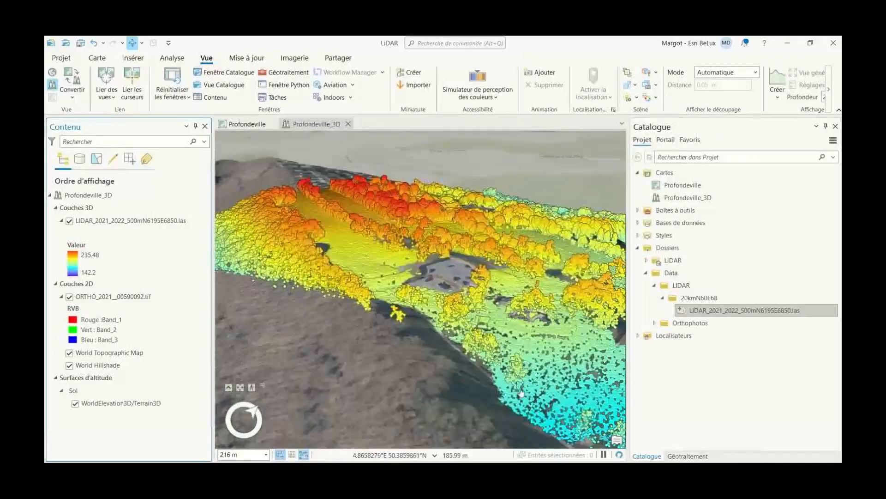
{"action": "scroll", "coordinate": [519, 391], "scroll_direction": "down", "scroll_amount": 2}
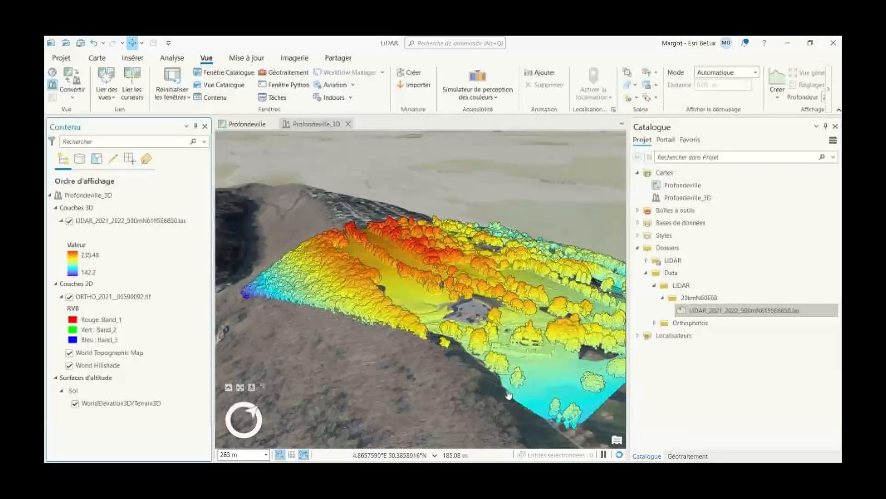
Step: Open the Coloriser LAS tool with LIDAR_2021_2022_500mN6195E6850.las as input dataset and ORTHO_2021__00590092.tif as input image
{"action": "scroll", "coordinate": [508, 393], "scroll_direction": "down", "scroll_amount": 1}
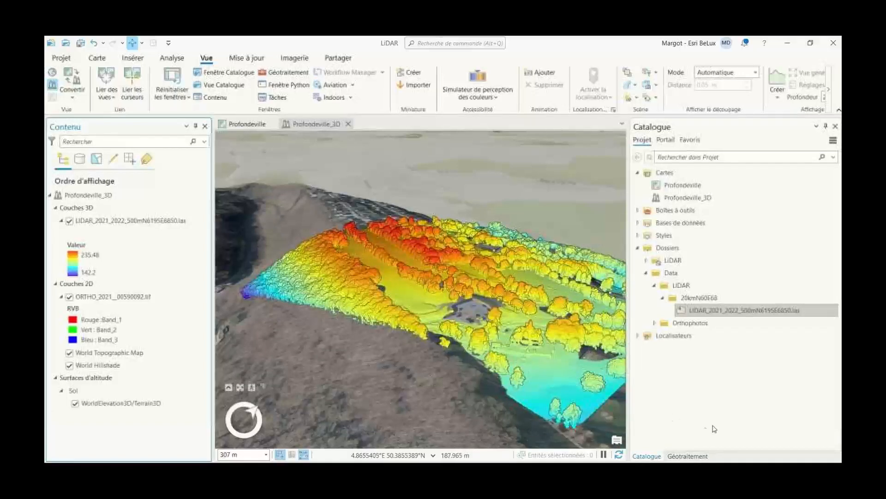
{"action": "left_click", "coordinate": [687, 457]}
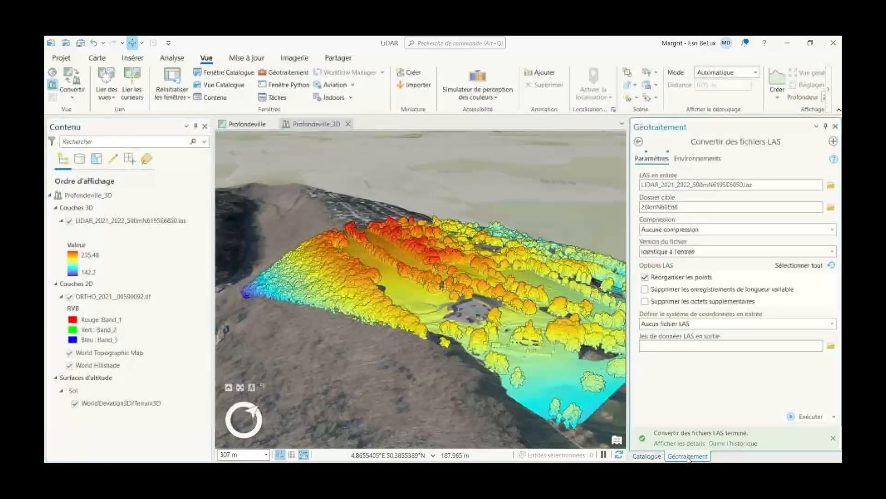
{"action": "left_click", "coordinate": [639, 141]}
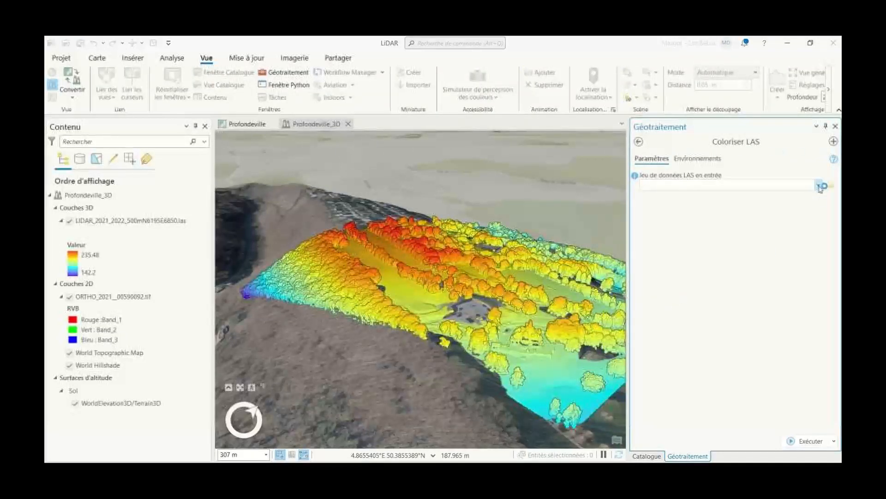
{"action": "left_click", "coordinate": [819, 186]}
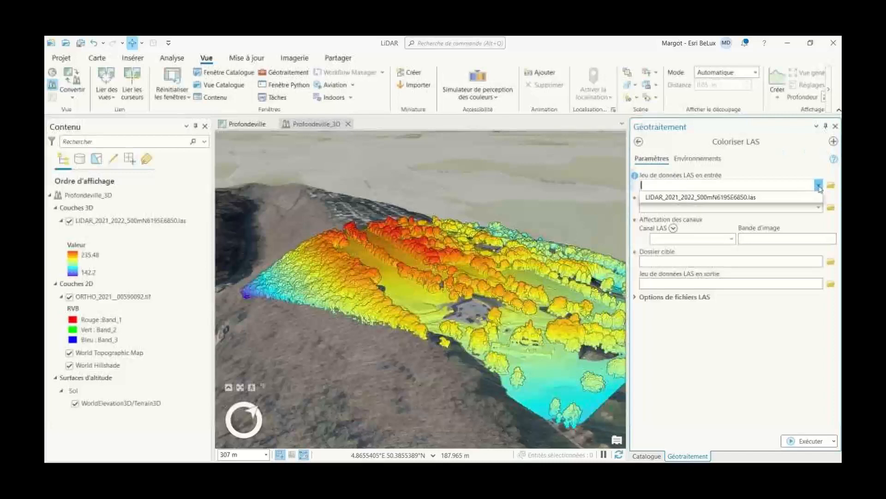
{"action": "left_click", "coordinate": [757, 198]}
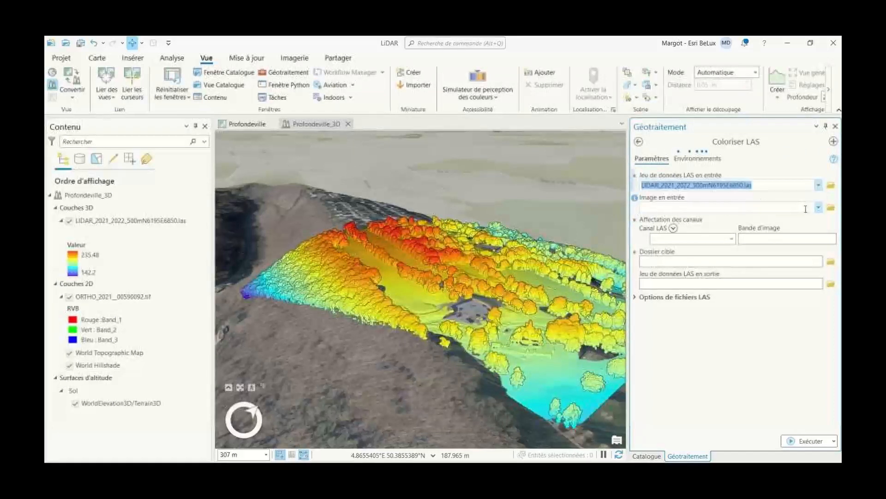
{"action": "left_click", "coordinate": [820, 208]}
{"action": "left_click", "coordinate": [733, 219]}
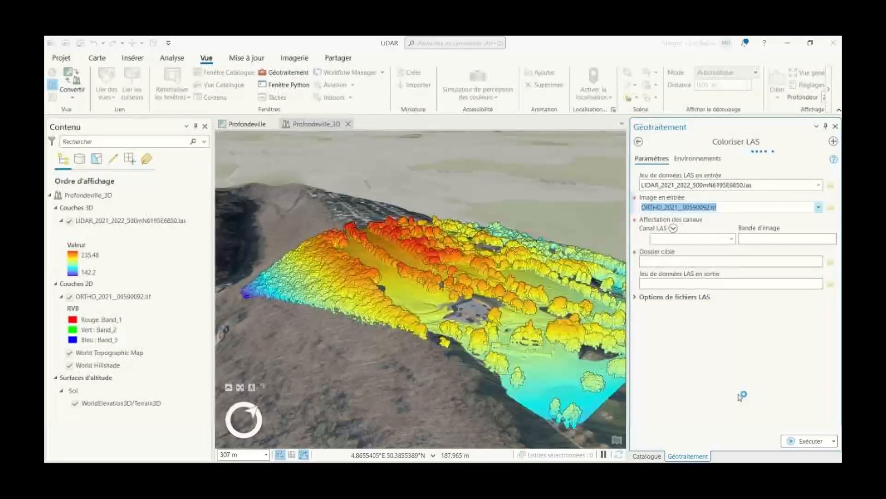
{"action": "key", "text": "BackSpace"}
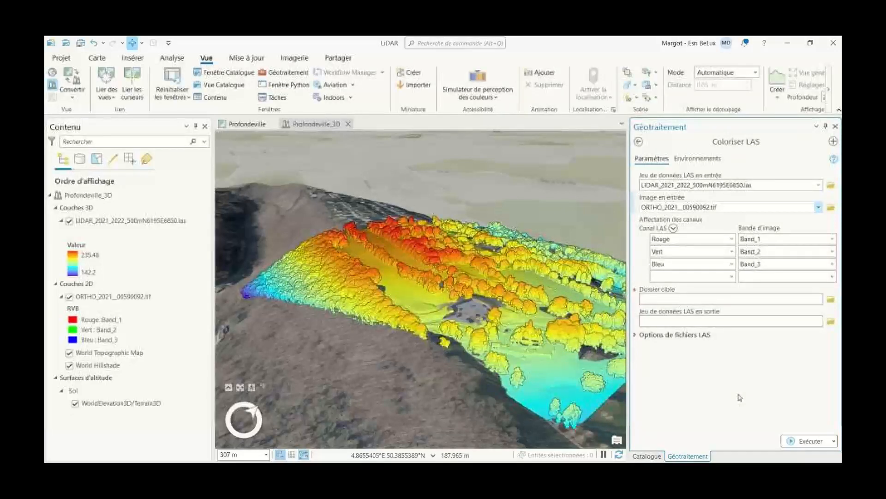
Step: Set the LIDAR folder inside Data as the target folder and run Coloriser LAS
{"action": "left_click", "coordinate": [832, 299]}
{"action": "left_click", "coordinate": [387, 102]}
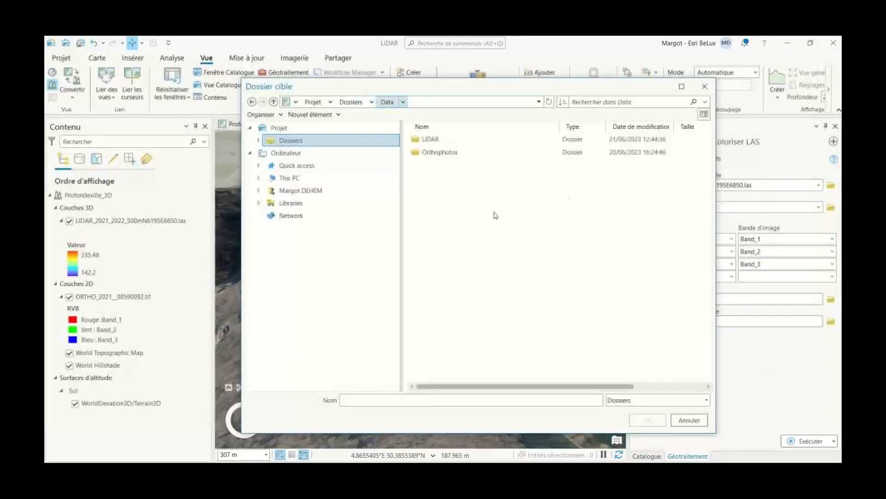
{"action": "left_click", "coordinate": [444, 139]}
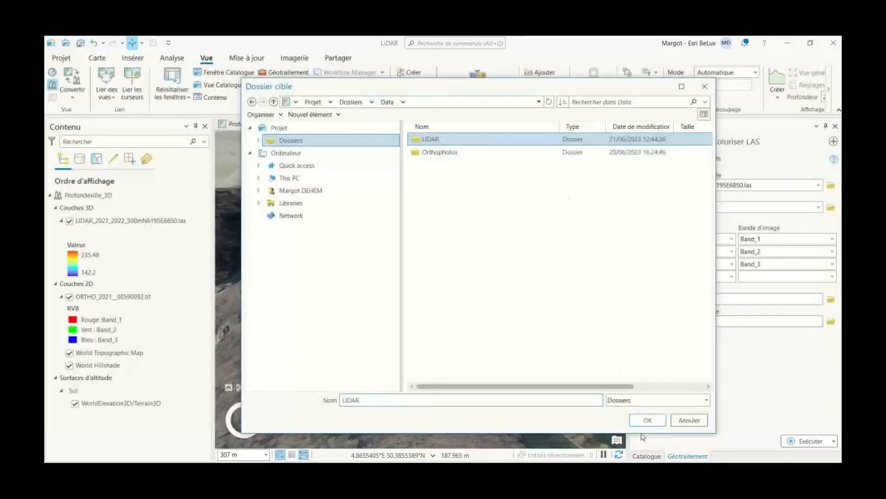
{"action": "left_click", "coordinate": [648, 420]}
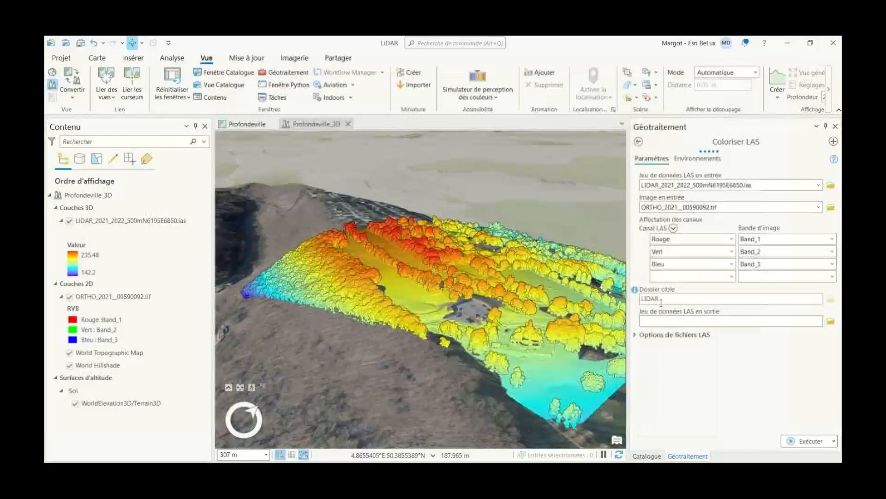
{"action": "left_click", "coordinate": [807, 443]}
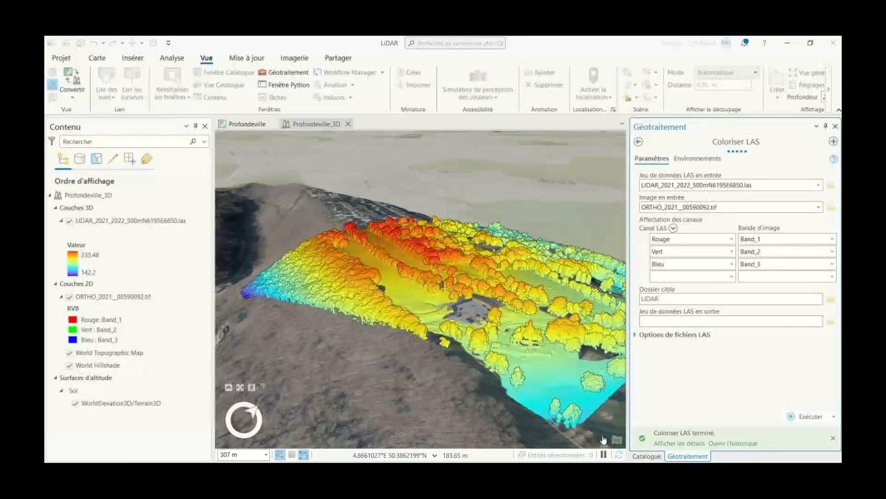
Step: Add LIDAR_2021_2022_500mN6195E6850_colorisé.las from the catalogue's Data/LIDAR folder to the Profondeville_3D scene and expand its legend
{"action": "left_click", "coordinate": [647, 457]}
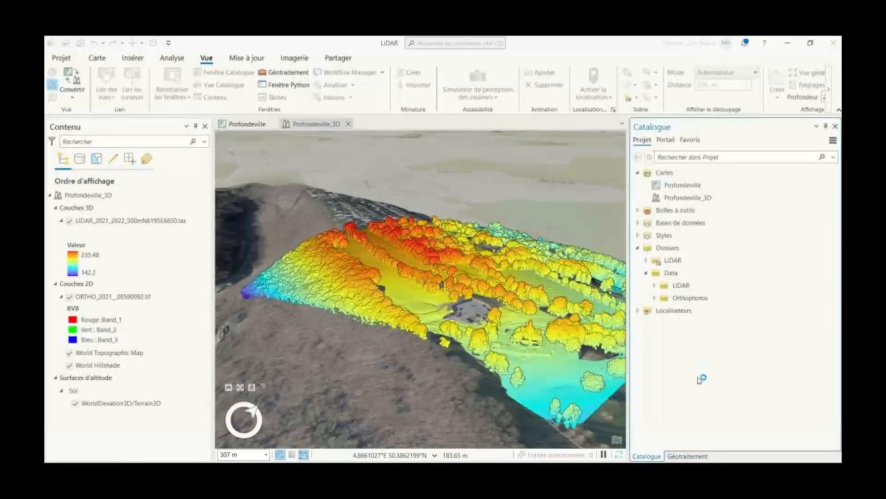
{"action": "left_click", "coordinate": [655, 285]}
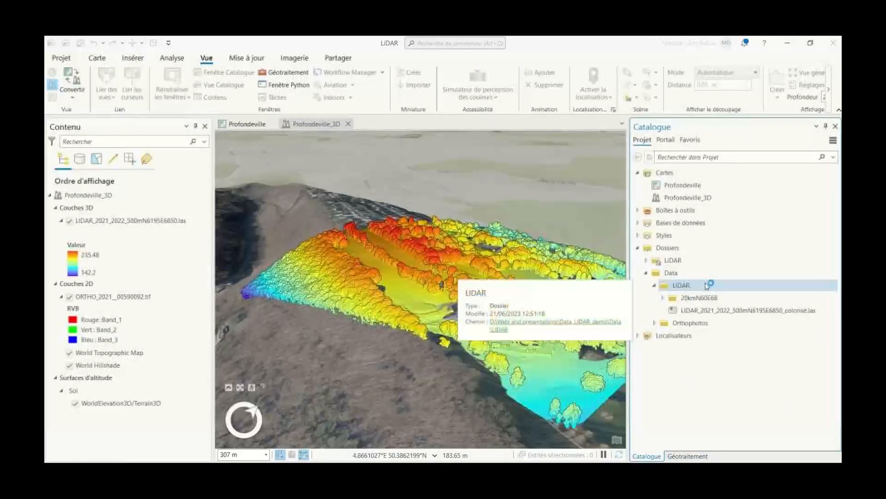
{"action": "left_click", "coordinate": [791, 310]}
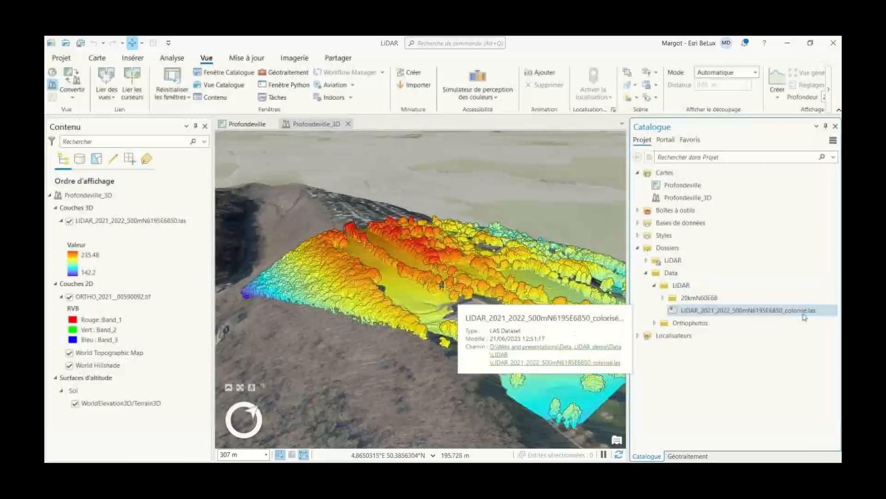
{"action": "left_click_drag", "start_coordinate": [804, 316], "coordinate": [447, 279]}
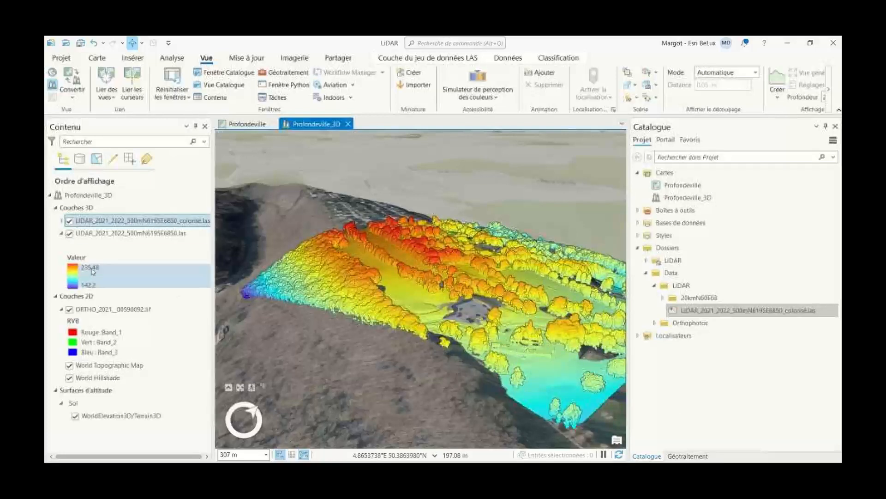
{"action": "left_click", "coordinate": [62, 221]}
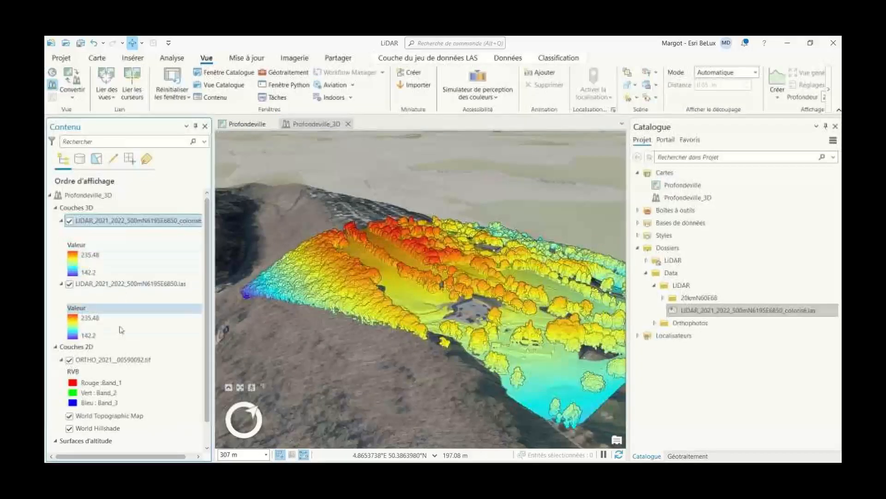
Step: Toggle the visibility of the colourised and original LiDAR layers to compare their display
{"action": "left_click", "coordinate": [69, 222]}
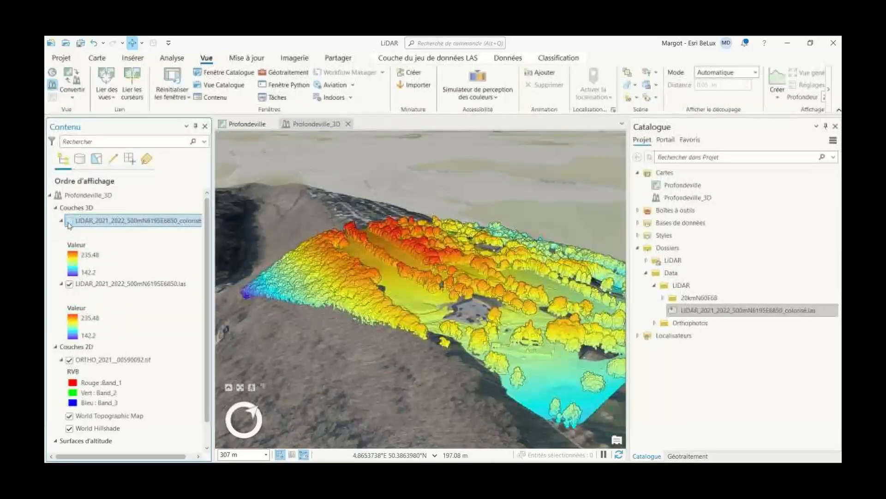
{"action": "left_click", "coordinate": [69, 222]}
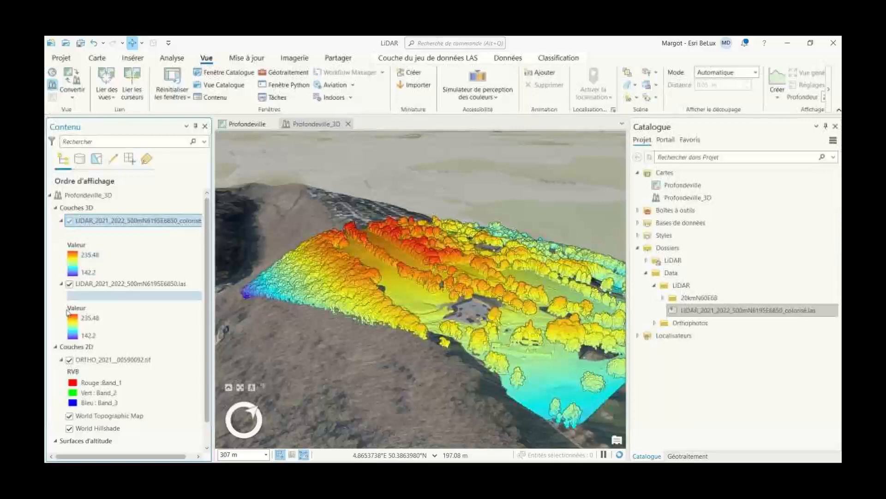
{"action": "left_click", "coordinate": [70, 284]}
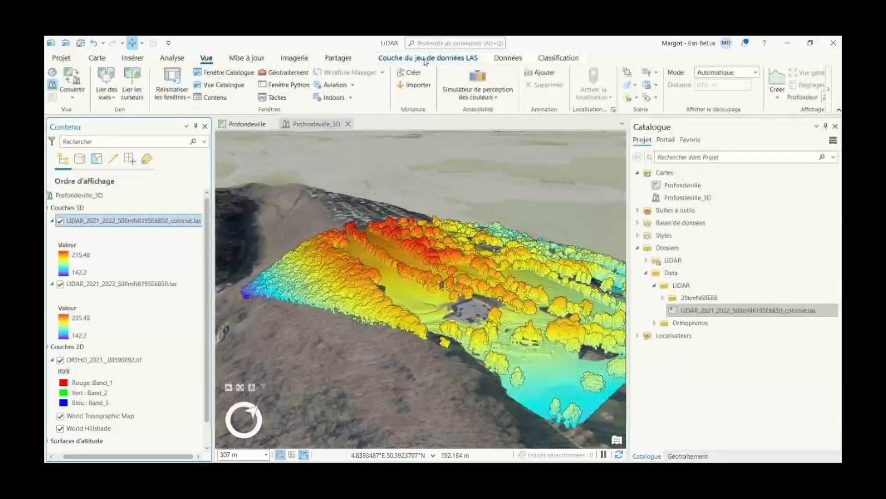
Step: Symbolise the colourised LiDAR layer's points with RVB and hide the original LiDAR layer
{"action": "left_click", "coordinate": [455, 61]}
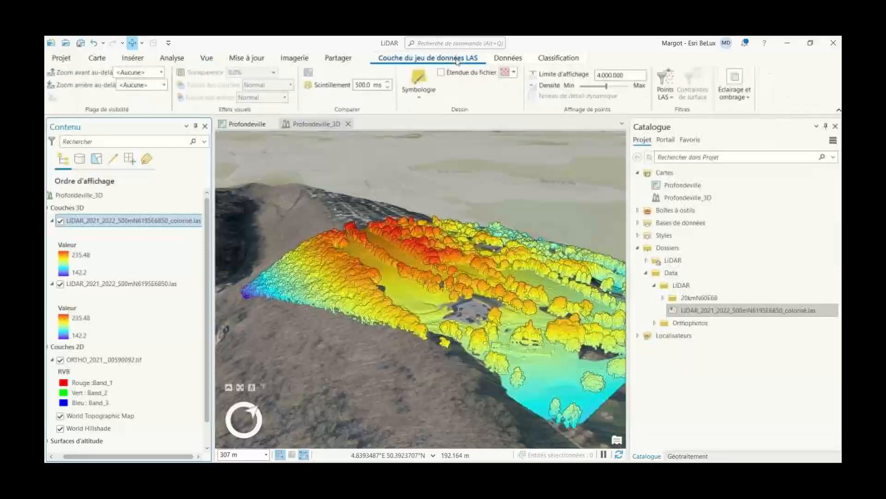
{"action": "left_click", "coordinate": [422, 98]}
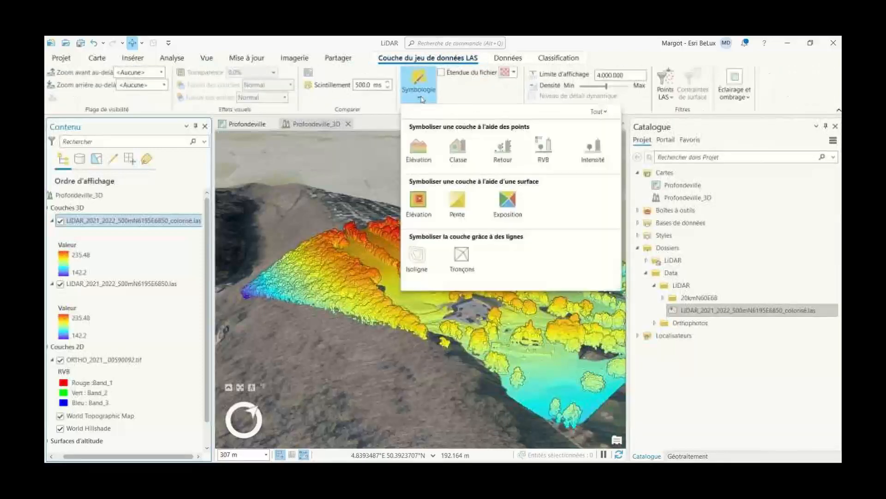
{"action": "left_click", "coordinate": [556, 154]}
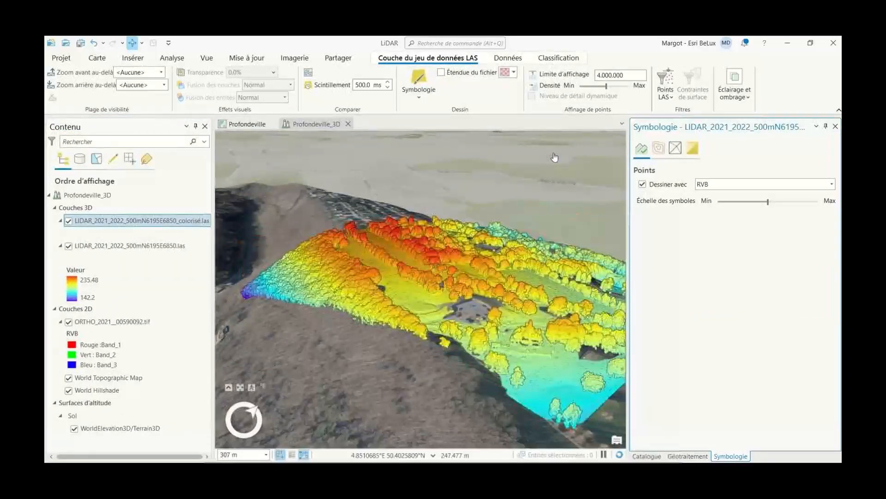
{"action": "left_click", "coordinate": [68, 246]}
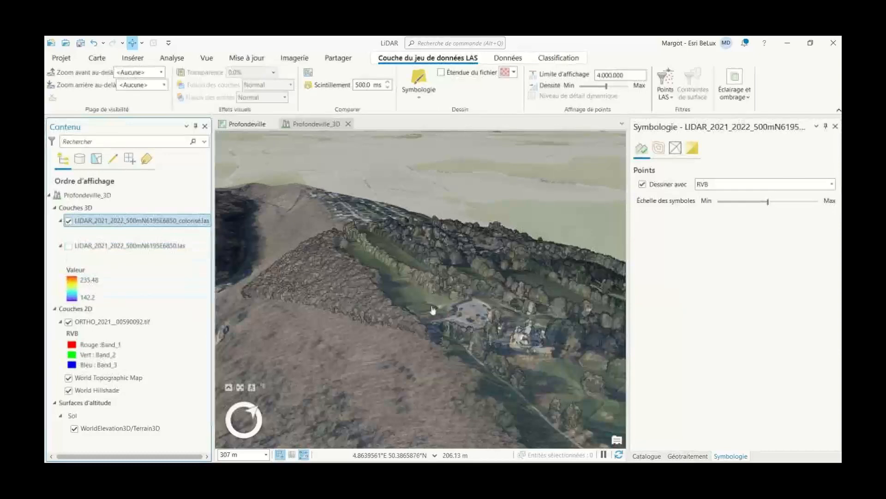
Step: Check which point symbology options the original LiDAR layer offers, and reselect the colourised layer
{"action": "left_click", "coordinate": [131, 246]}
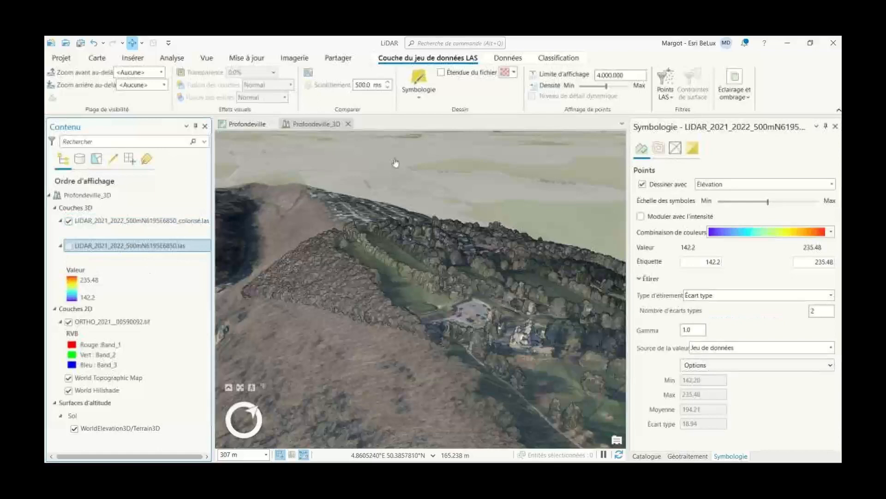
{"action": "left_click", "coordinate": [421, 94]}
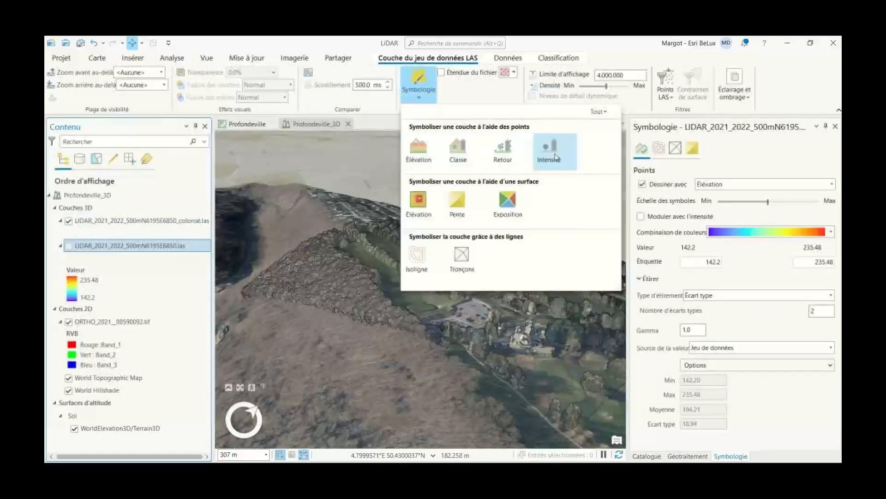
{"action": "left_click", "coordinate": [145, 251]}
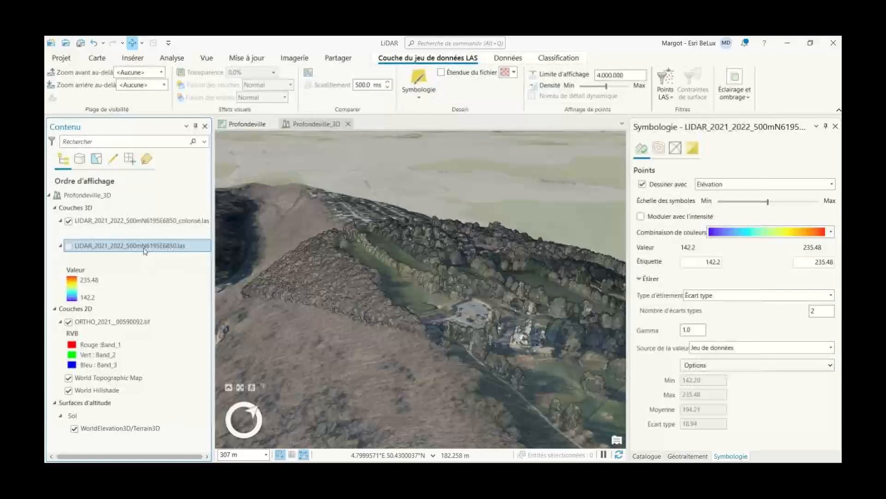
{"action": "left_click", "coordinate": [129, 223]}
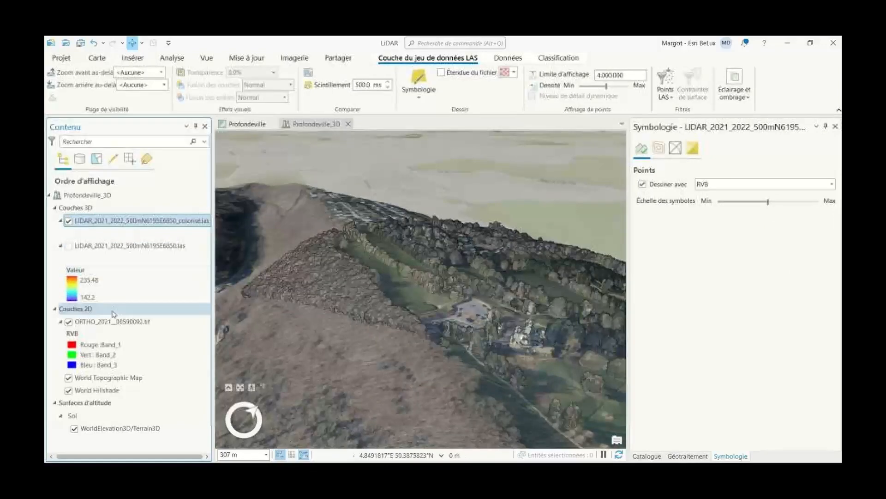
Step: Hide the ORTHO_2021 orthophoto and examine the RVB point cloud's trees, houses and fields from several angles and distances
{"action": "left_click", "coordinate": [68, 322]}
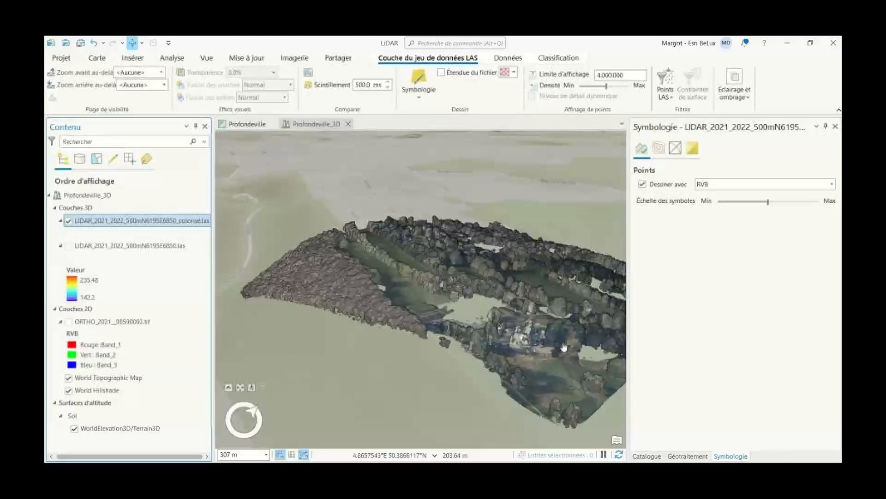
{"action": "mouse_move", "coordinate": [563, 344]}
{"action": "middle_mouse_down"}
{"action": "mouse_move", "coordinate": [542, 332]}
{"action": "mouse_move", "coordinate": [562, 376]}
{"action": "mouse_move", "coordinate": [591, 349]}
{"action": "mouse_move", "coordinate": [658, 346]}
{"action": "middle_mouse_up"}
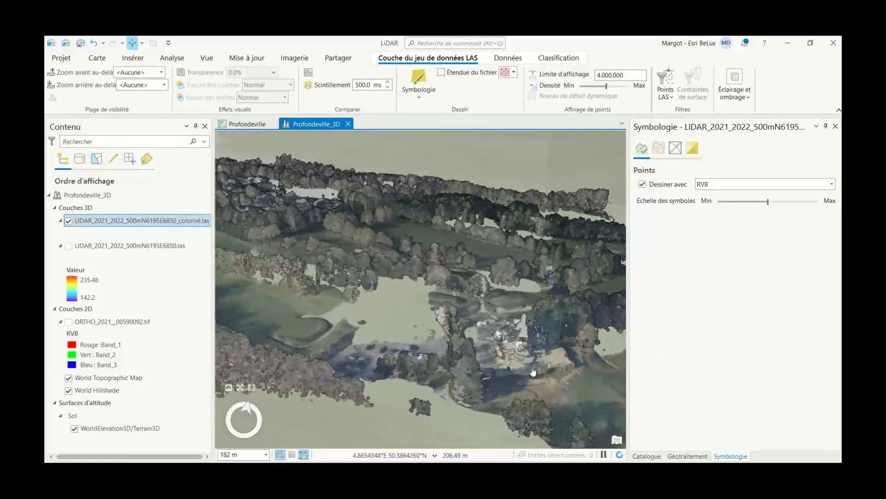
{"action": "middle_click_drag", "start_coordinate": [507, 349], "coordinate": [594, 341]}
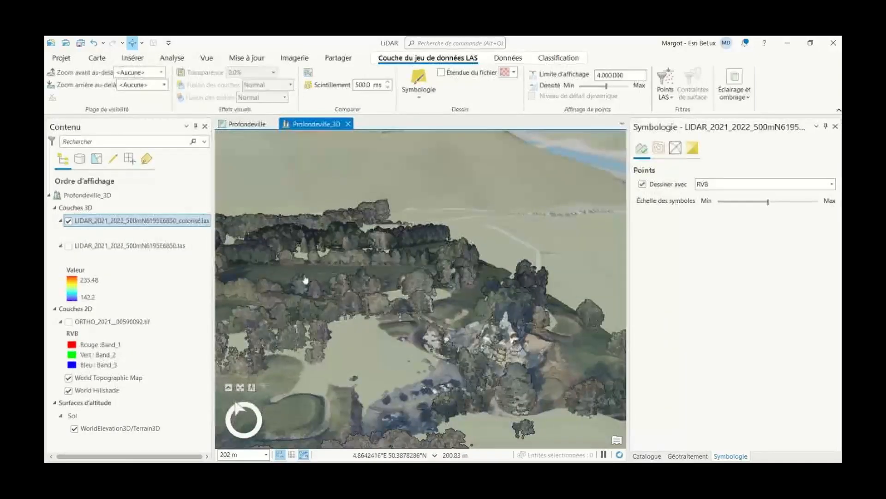
{"action": "scroll", "coordinate": [299, 293], "scroll_direction": "down", "scroll_amount": 2}
{"action": "left_click_drag", "start_coordinate": [397, 307], "coordinate": [583, 331]}
{"action": "left_click_drag", "start_coordinate": [411, 334], "coordinate": [528, 344]}
{"action": "mouse_move", "coordinate": [333, 366]}
{"action": "middle_mouse_down"}
{"action": "mouse_move", "coordinate": [353, 369]}
{"action": "mouse_move", "coordinate": [310, 349]}
{"action": "middle_mouse_up"}
{"action": "scroll", "coordinate": [268, 369], "scroll_direction": "down", "scroll_amount": 5}
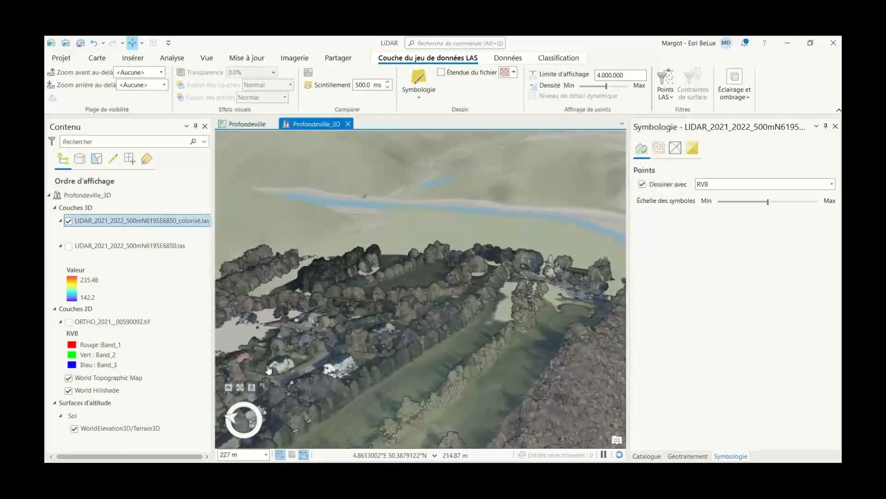
{"action": "scroll", "coordinate": [313, 372], "scroll_direction": "up", "scroll_amount": 2}
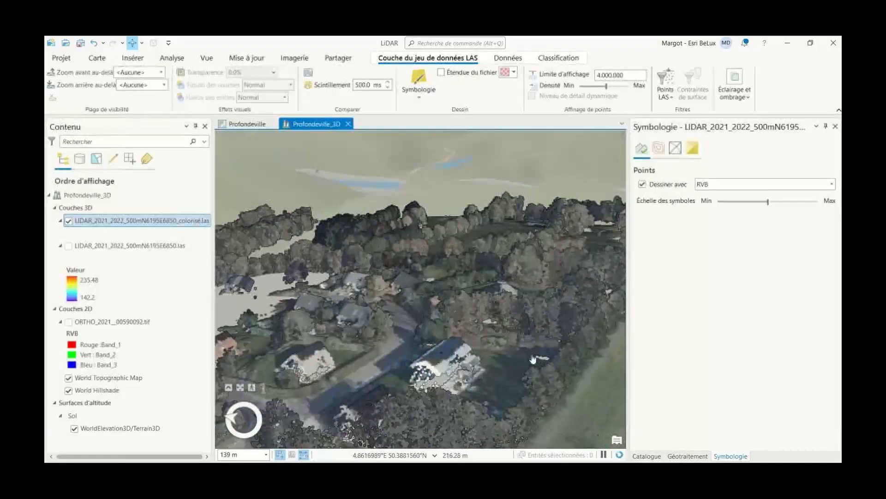
{"action": "scroll", "coordinate": [533, 360], "scroll_direction": "down", "scroll_amount": 5}
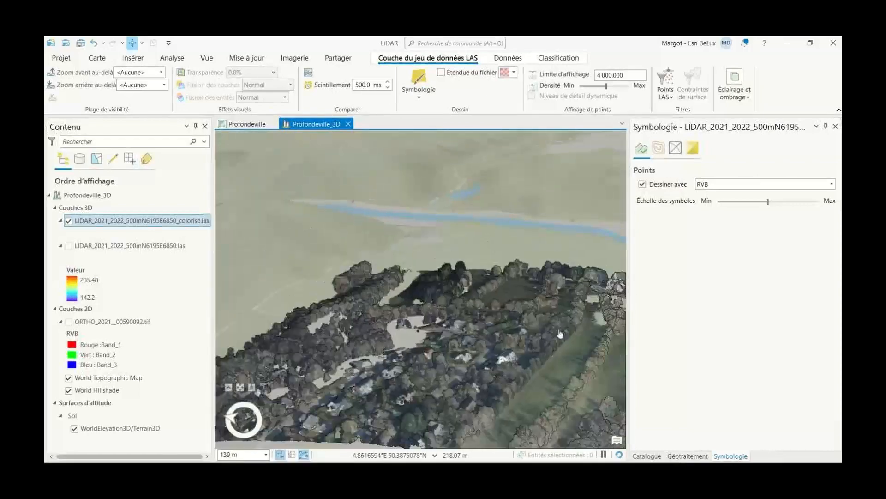
{"action": "scroll", "coordinate": [560, 333], "scroll_direction": "down", "scroll_amount": 2}
{"action": "scroll", "coordinate": [547, 323], "scroll_direction": "down", "scroll_amount": 3}
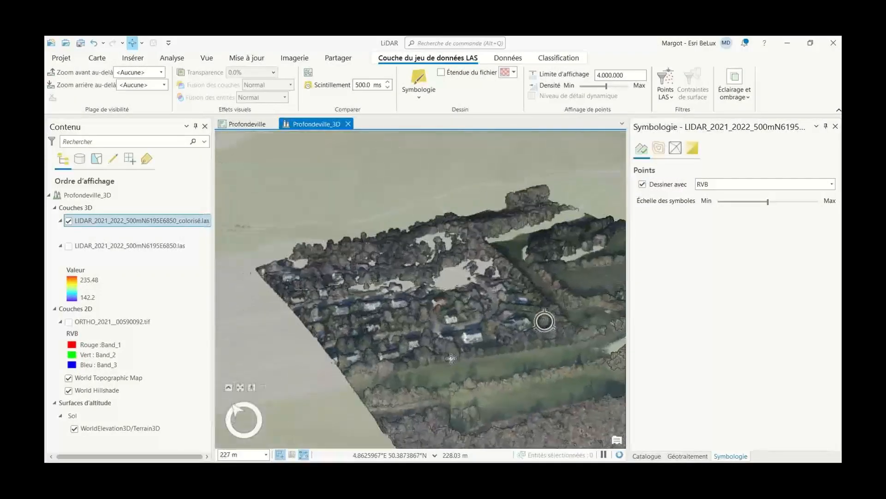
Step: Symbolise the colourised LiDAR layer's points by Classification and review the Végétation moyenne and Sol classes
{"action": "left_click", "coordinate": [831, 187]}
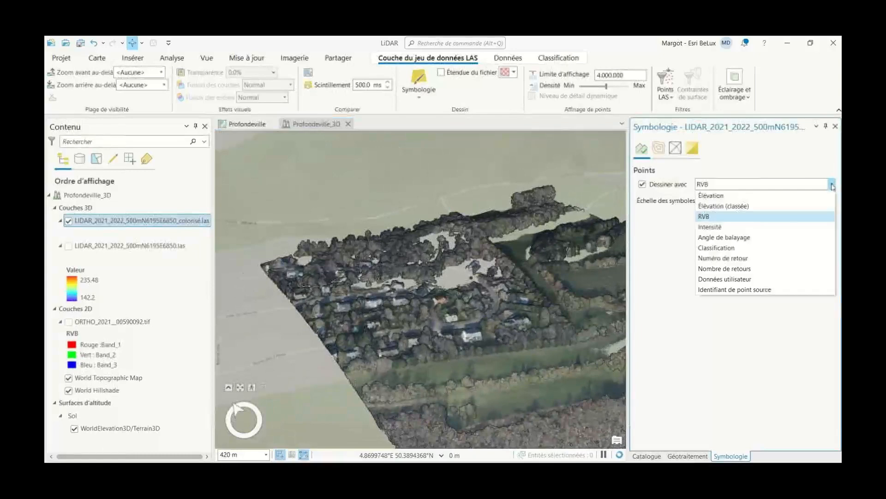
{"action": "left_click", "coordinate": [724, 248]}
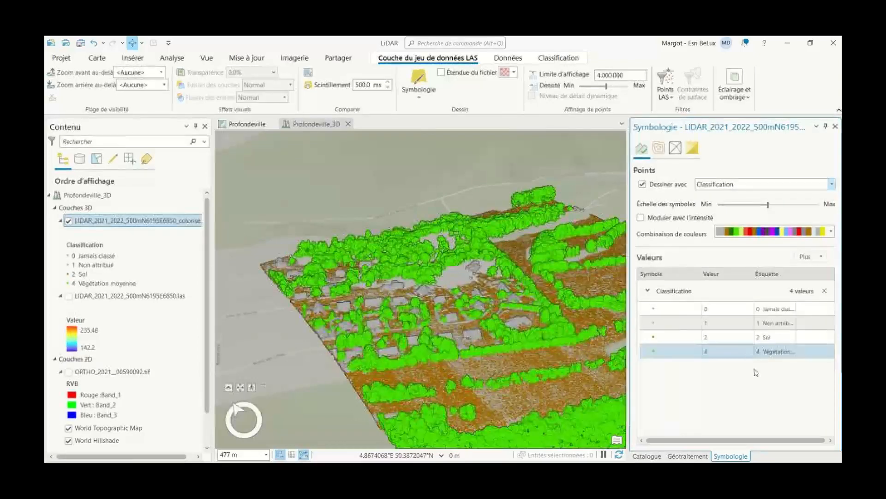
{"action": "left_click", "coordinate": [780, 354]}
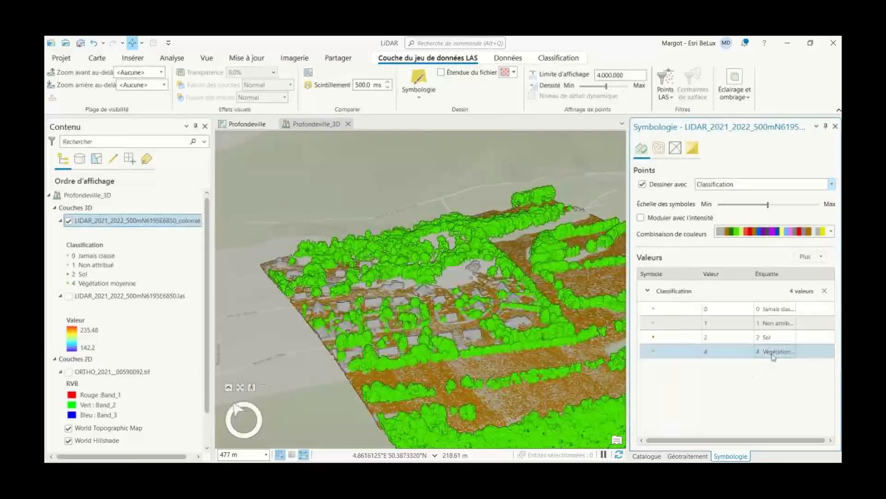
{"action": "left_click", "coordinate": [772, 339]}
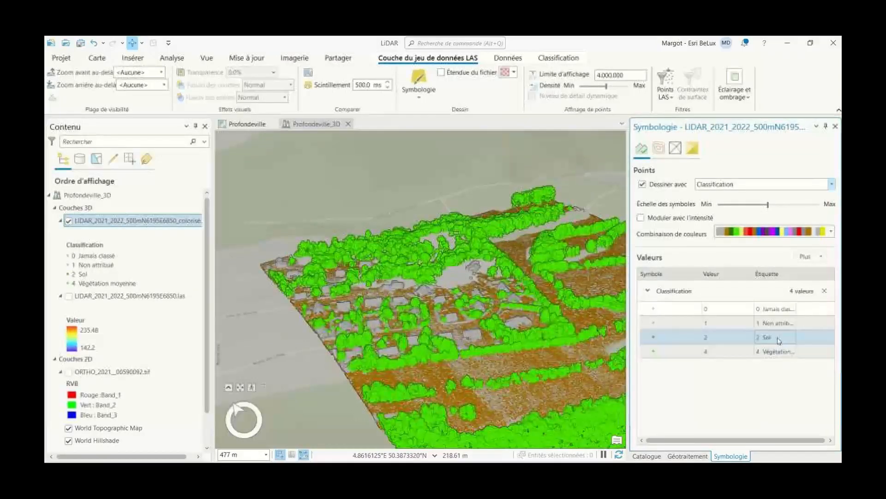
{"action": "left_click", "coordinate": [663, 340]}
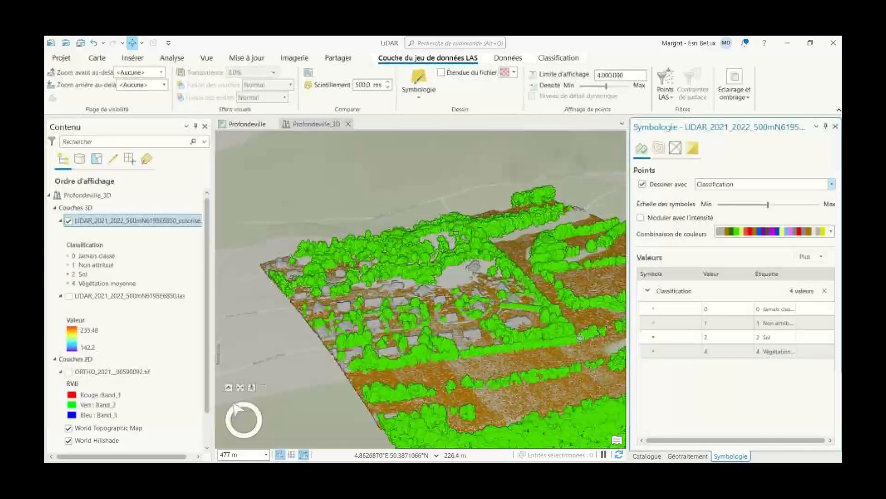
Step: Examine the classified point cloud's houses, vegetation and ground from a steeper angle, both close up and across the whole tile
{"action": "middle_click_drag", "start_coordinate": [582, 337], "coordinate": [523, 360]}
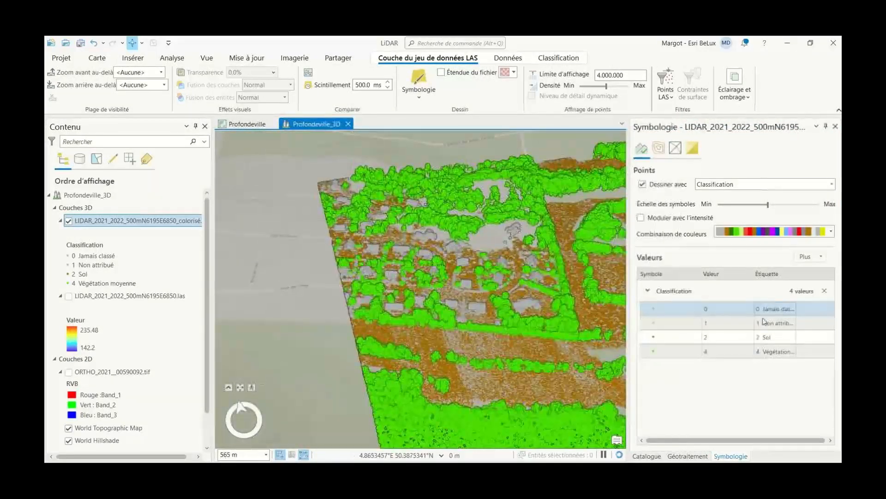
{"action": "scroll", "coordinate": [528, 310], "scroll_direction": "up", "scroll_amount": 5}
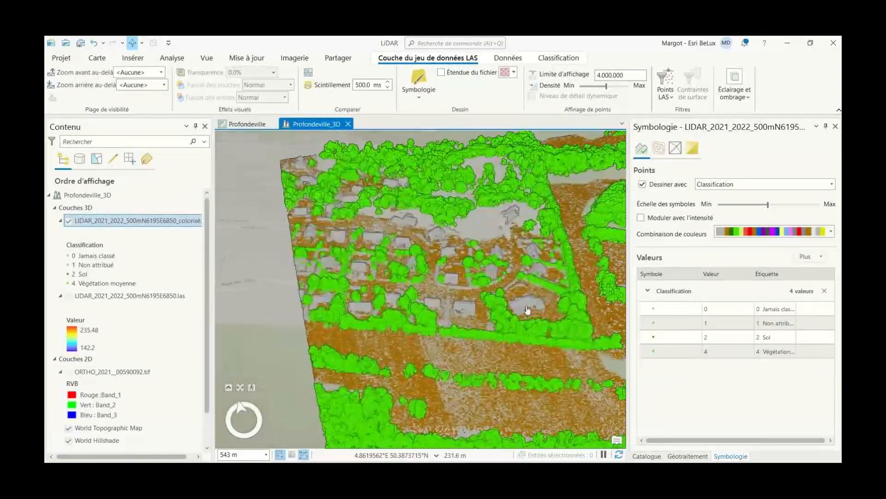
{"action": "scroll", "coordinate": [528, 310], "scroll_direction": "up", "scroll_amount": 5}
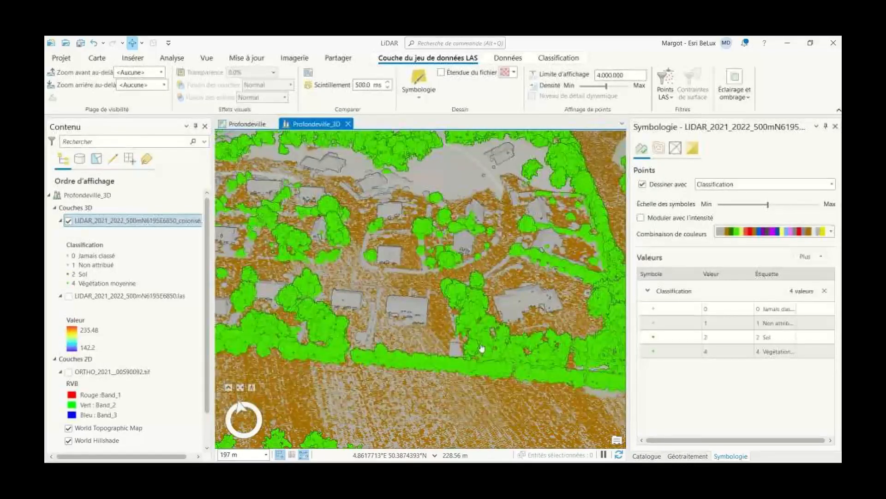
{"action": "scroll", "coordinate": [481, 347], "scroll_direction": "down", "scroll_amount": 5}
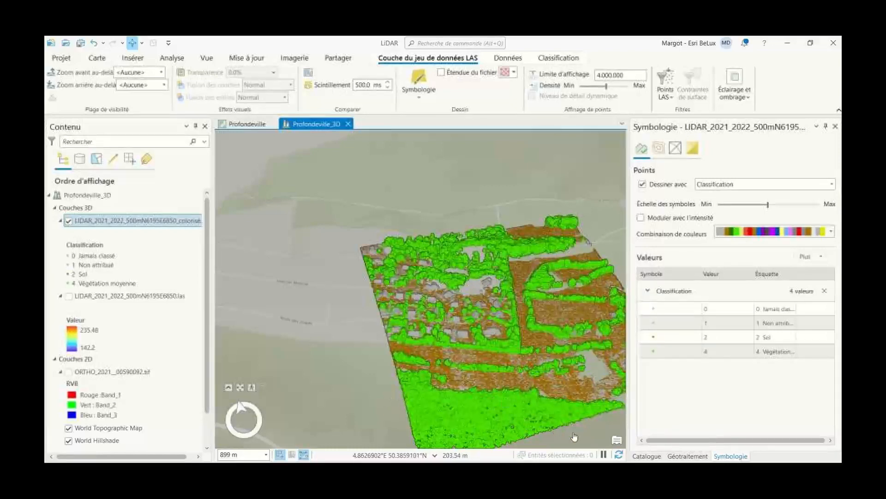
{"action": "left_click_drag", "start_coordinate": [544, 415], "coordinate": [473, 381]}
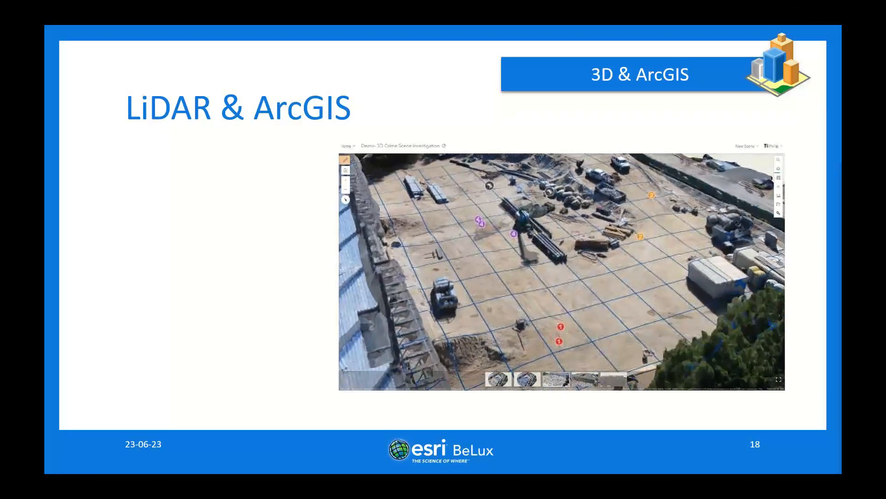
{"action": "key", "text": "Right"}
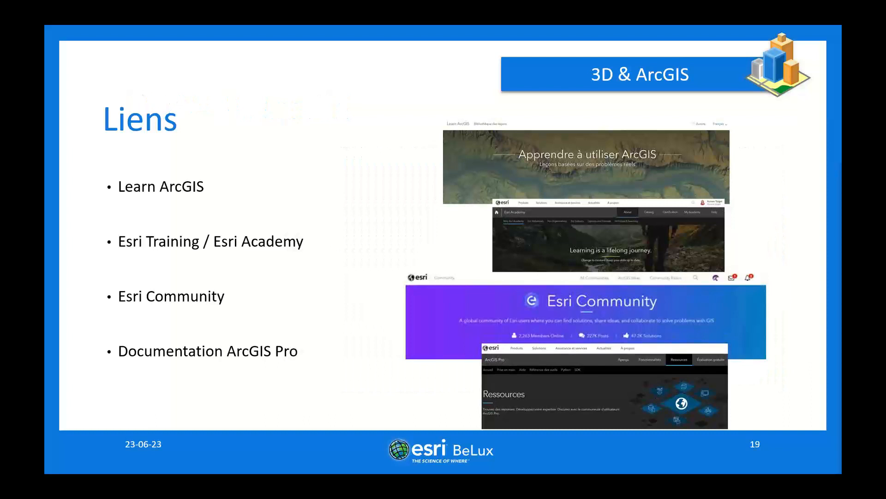